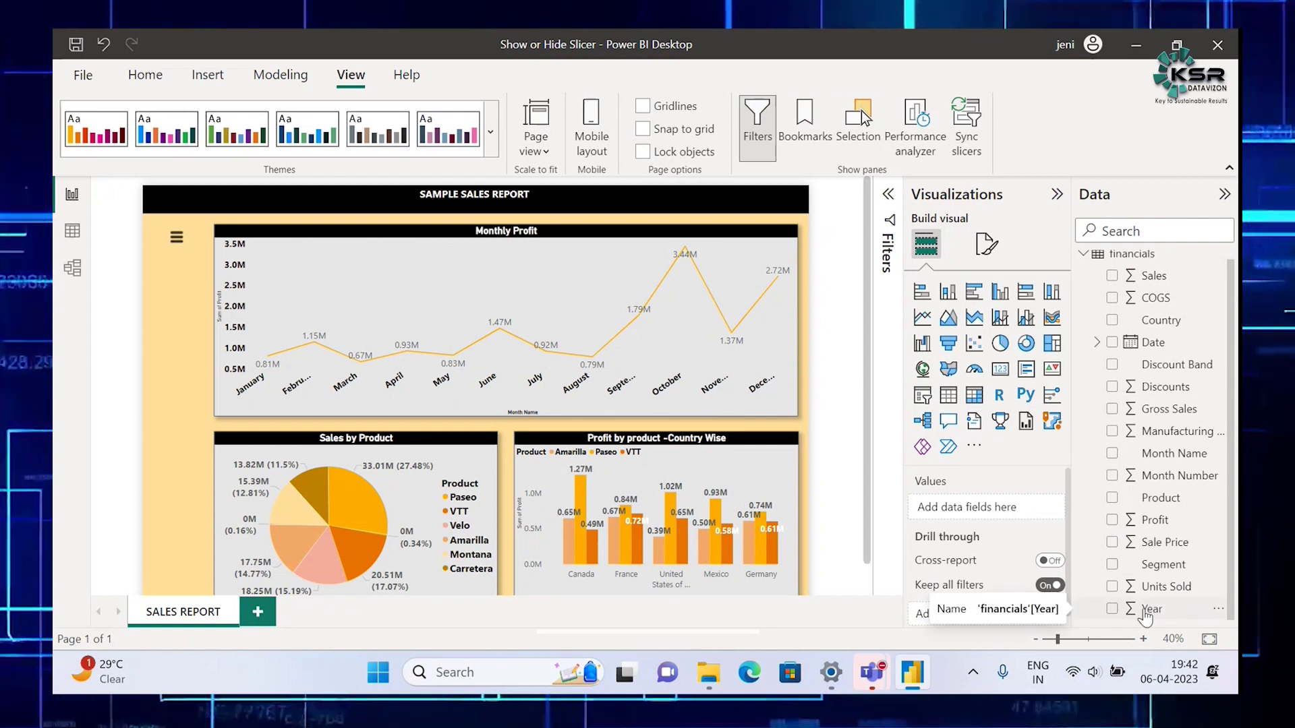
# Step: Add the Year field to the report page as a slicer and move it over the charts
pyautogui.moveTo(1145, 615); pyautogui.dragTo(179, 375)
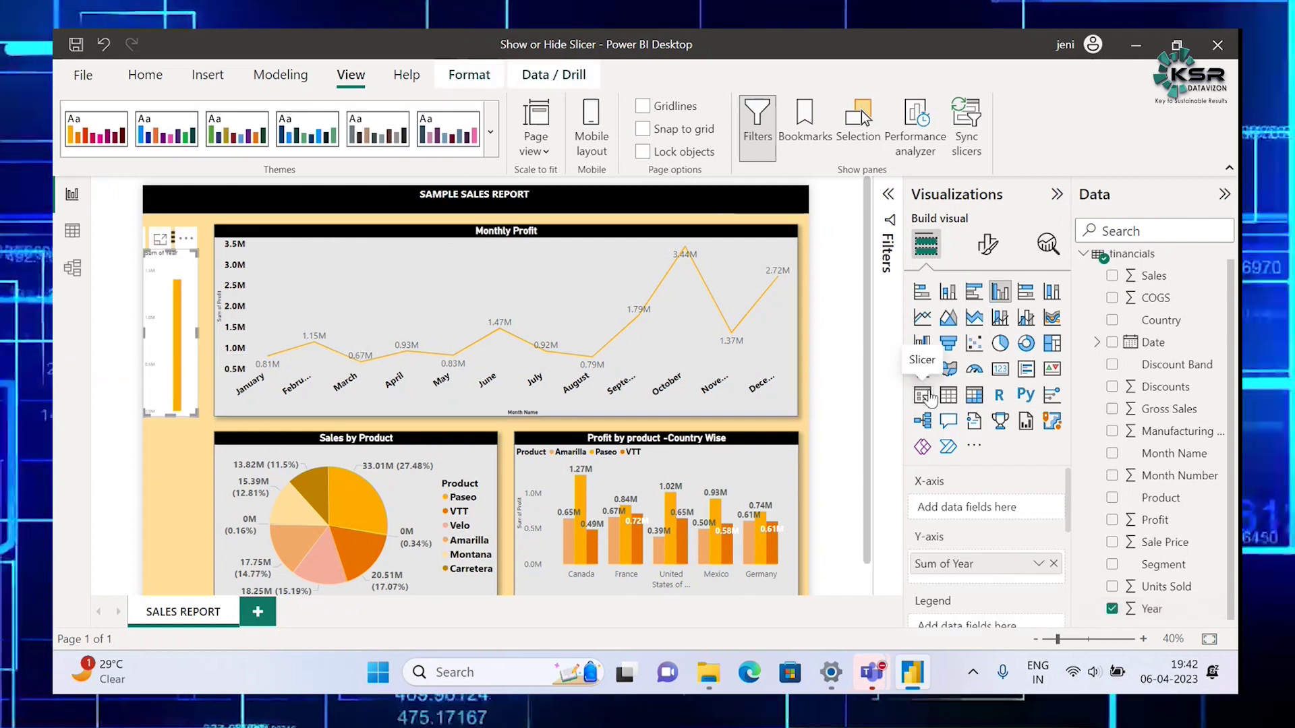
pyautogui.click(923, 395)
pyautogui.moveTo(175, 267); pyautogui.dragTo(294, 365)
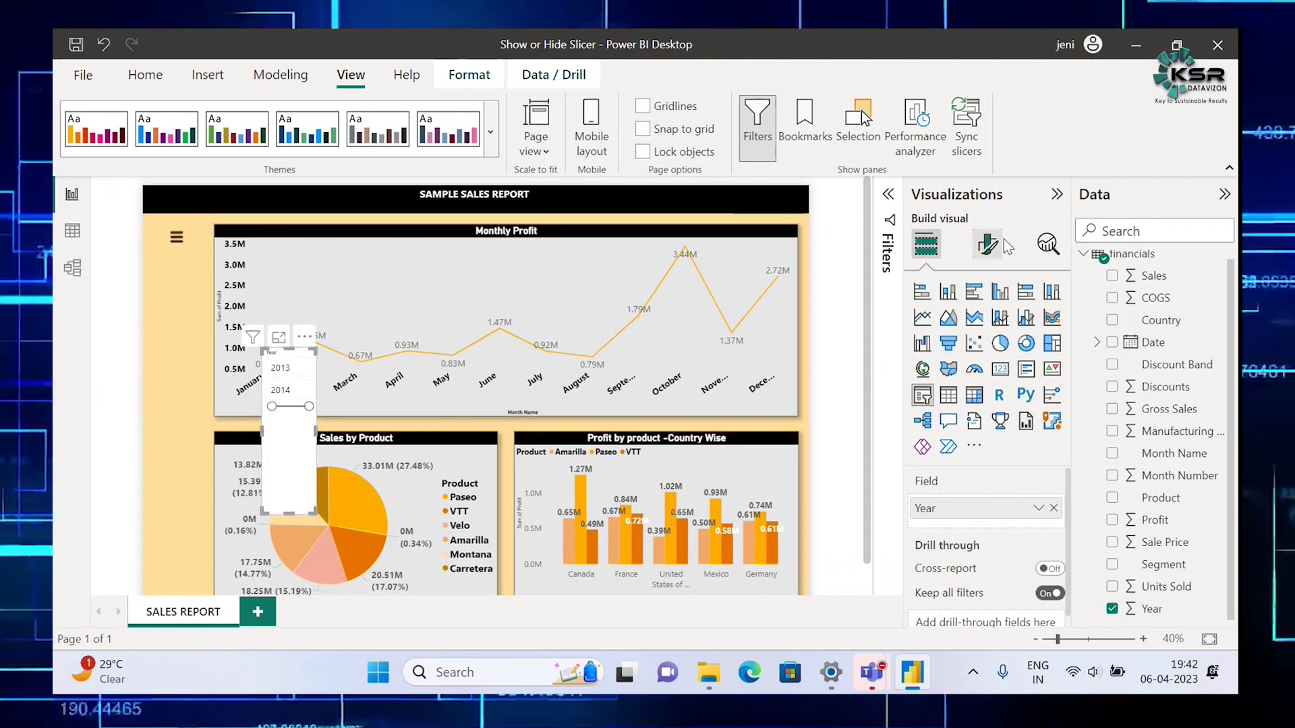
# Step: Set the Year slicer's style to Vertical list, then shrink it and place it in the margin beside the charts
pyautogui.click(989, 247)
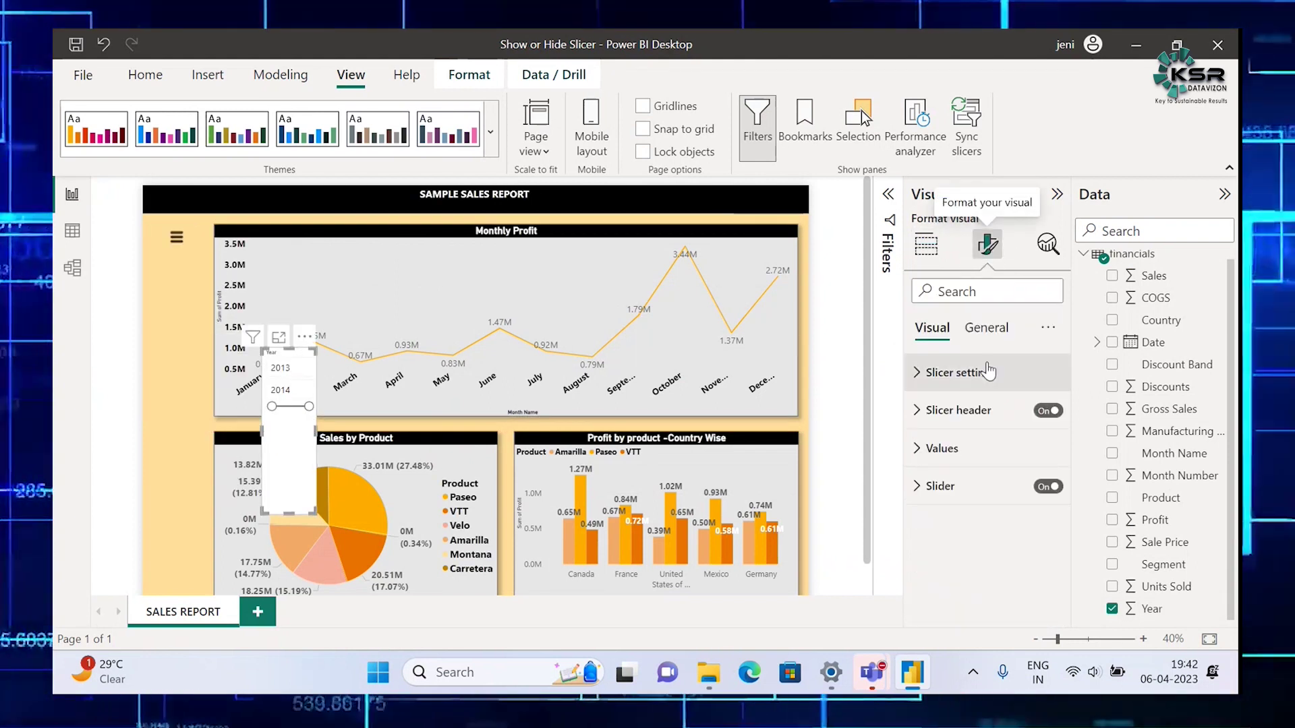
pyautogui.click(922, 374)
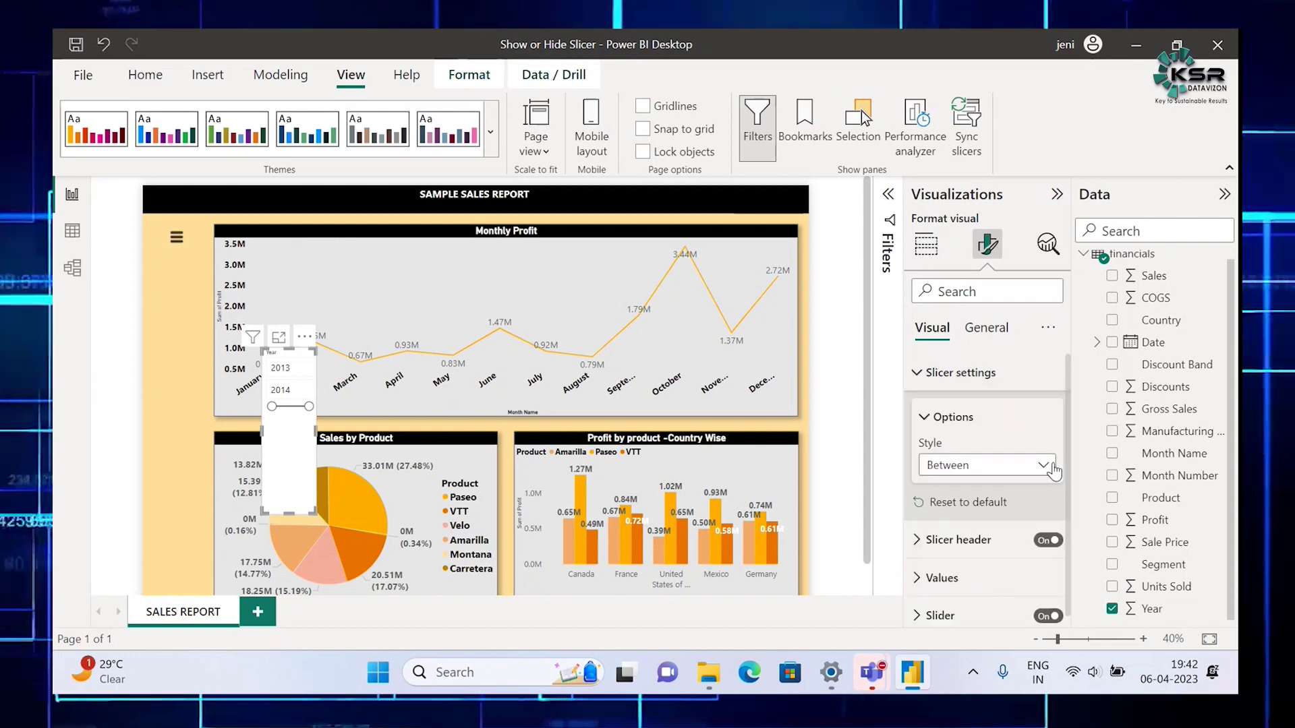
pyautogui.click(1045, 467)
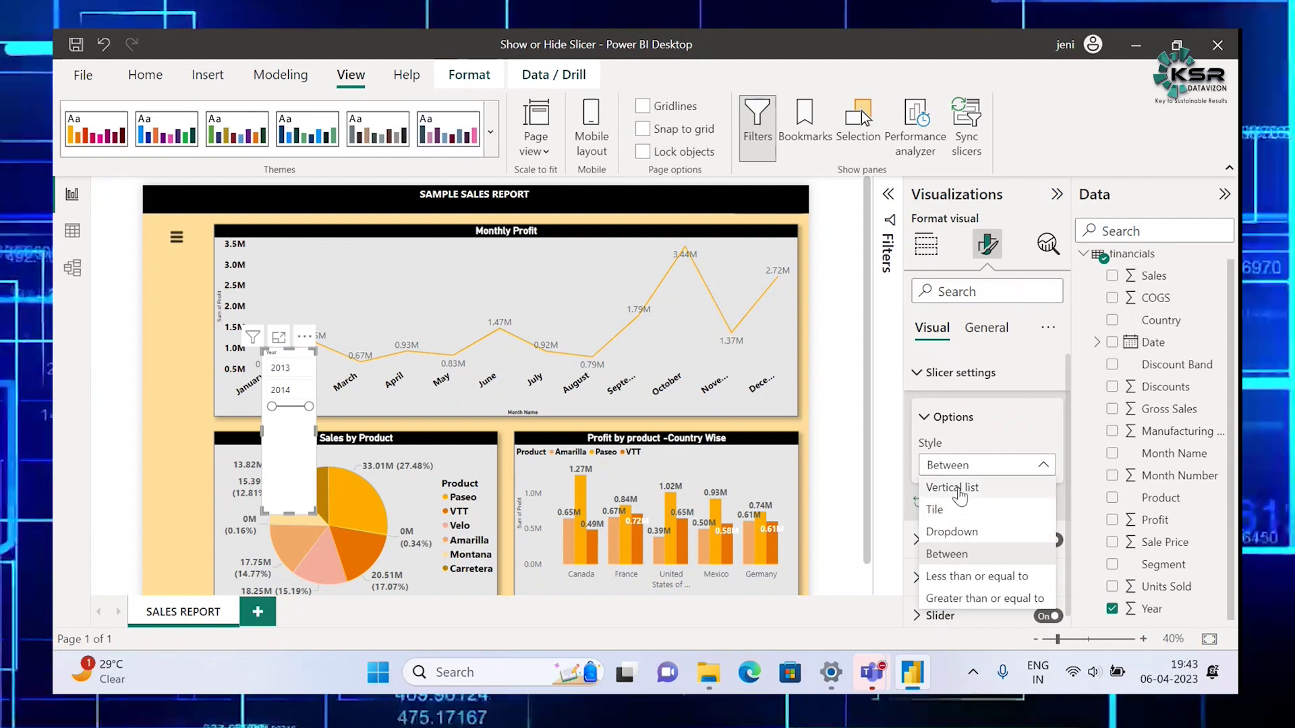
pyautogui.click(959, 488)
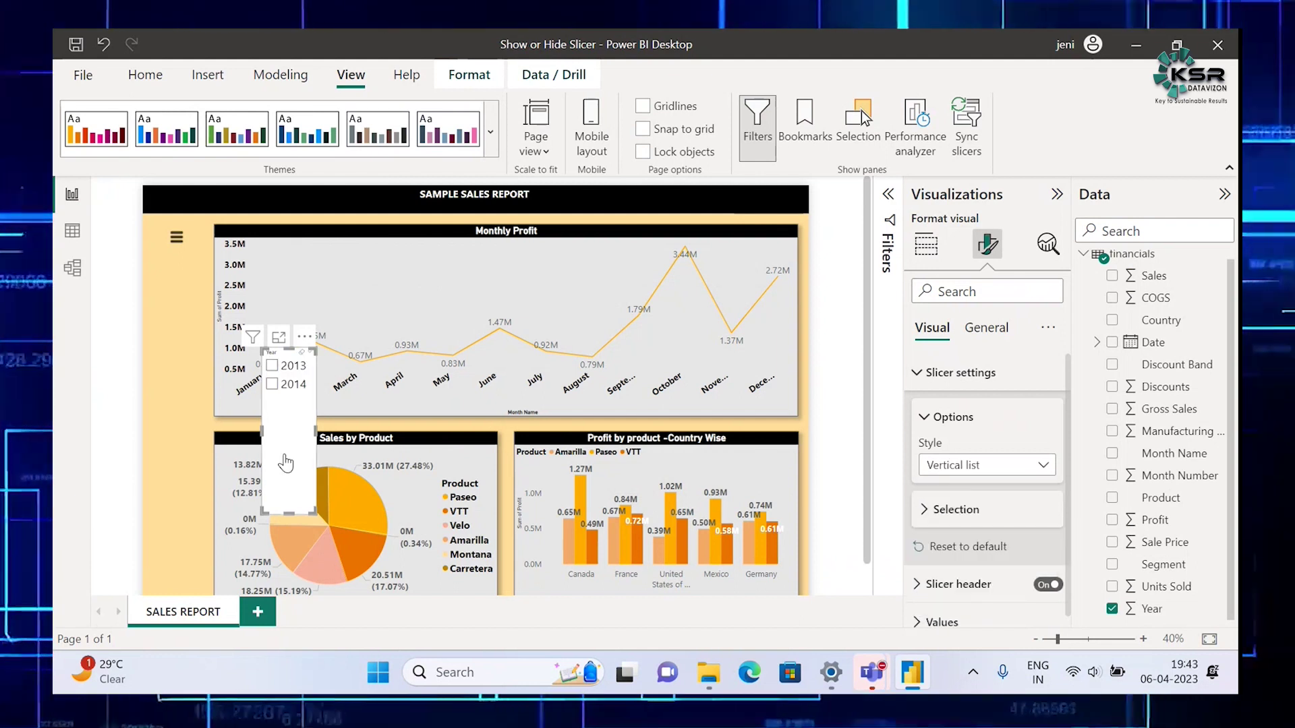
pyautogui.moveTo(303, 516); pyautogui.dragTo(177, 431)
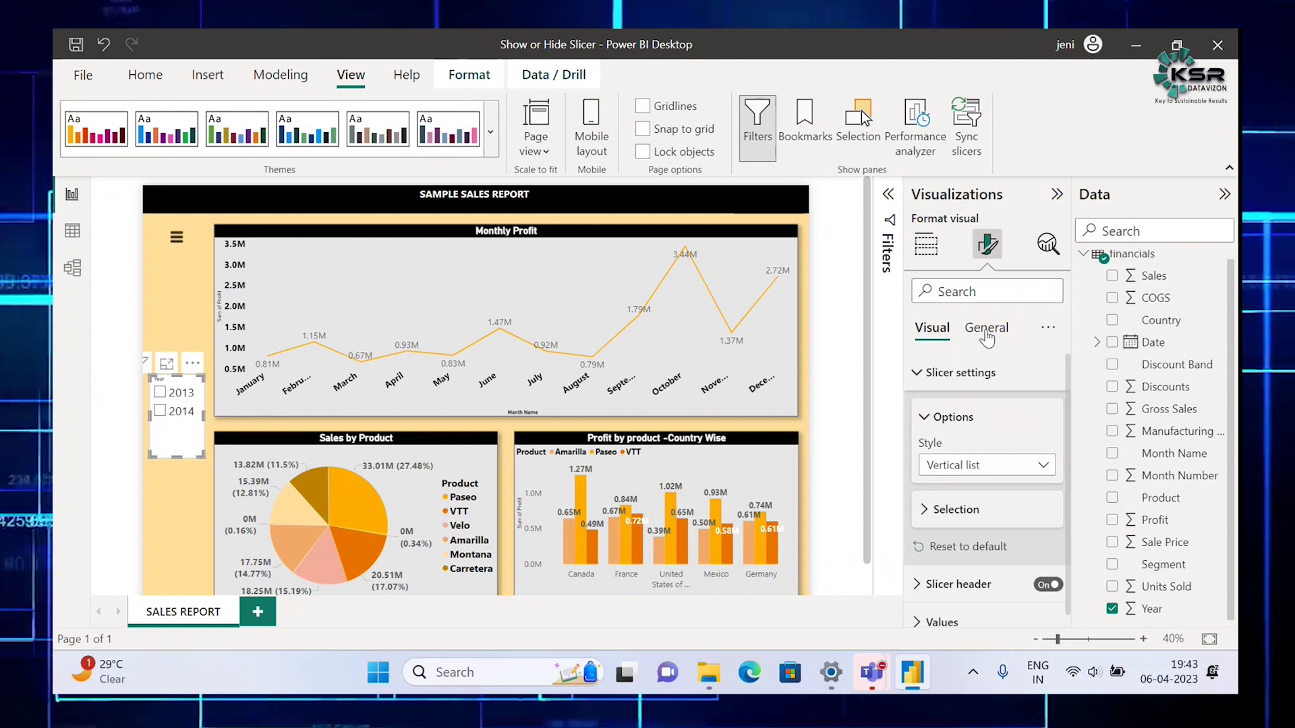
# Step: Give the Year slicer a light grey background and reduce its height to fit the two year entries
pyautogui.click(984, 327)
pyautogui.click(916, 449)
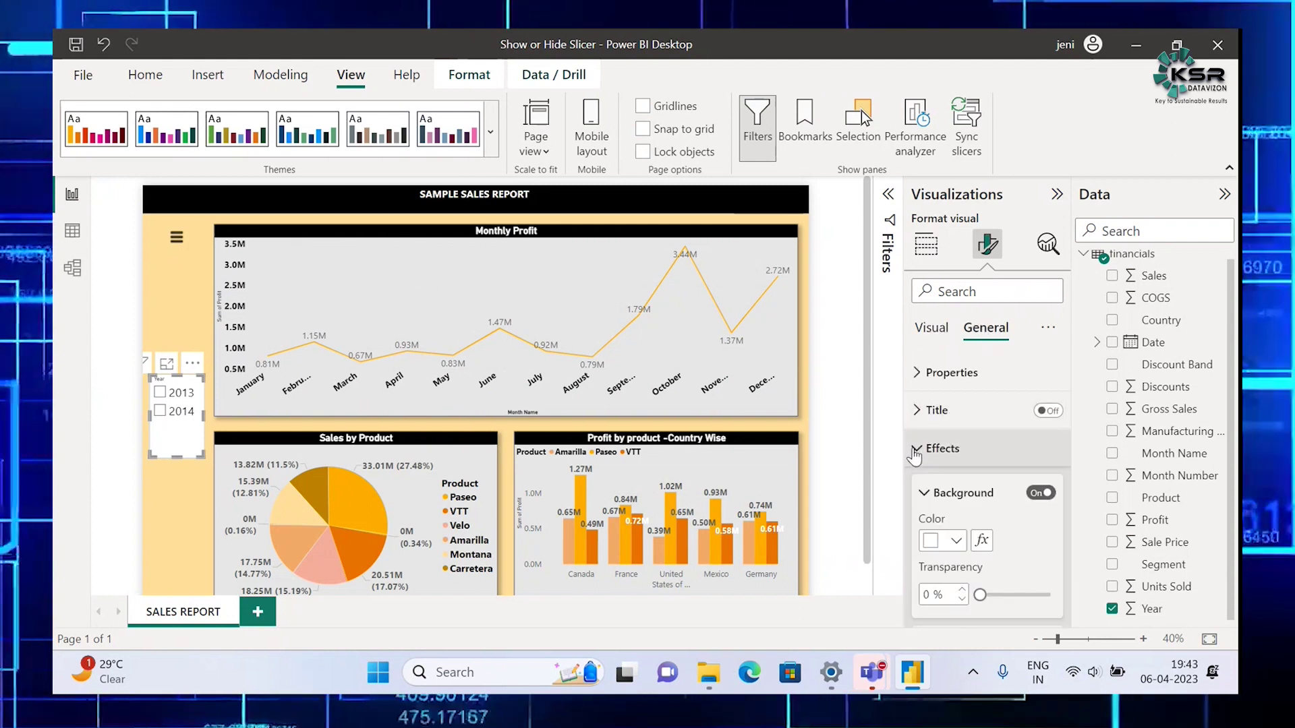
pyautogui.click(957, 541)
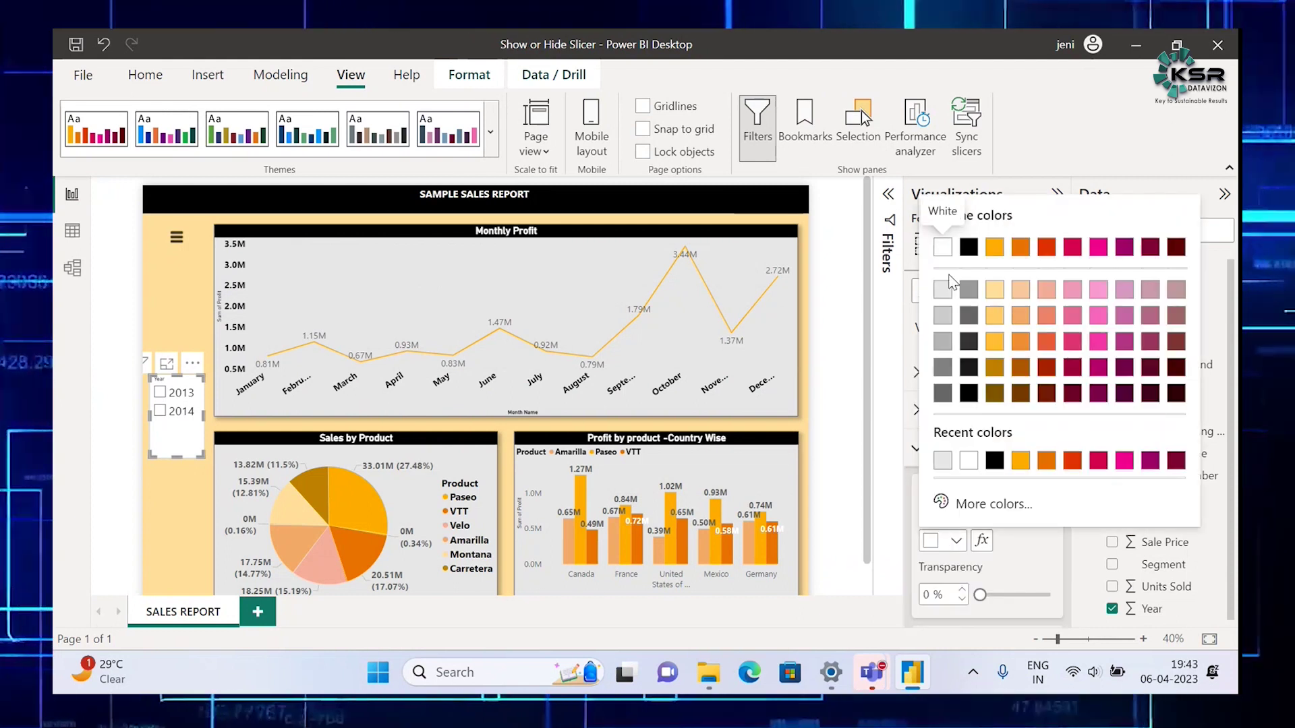
pyautogui.click(942, 290)
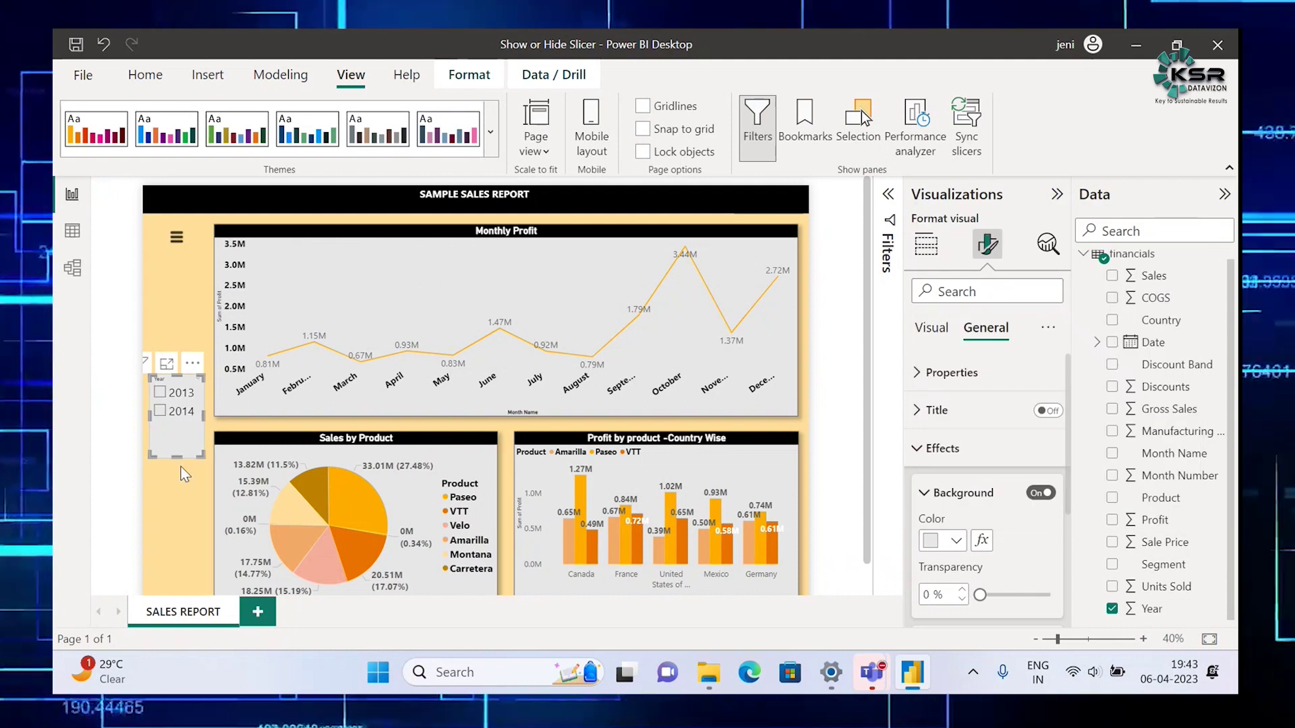
pyautogui.moveTo(200, 455); pyautogui.dragTo(201, 437)
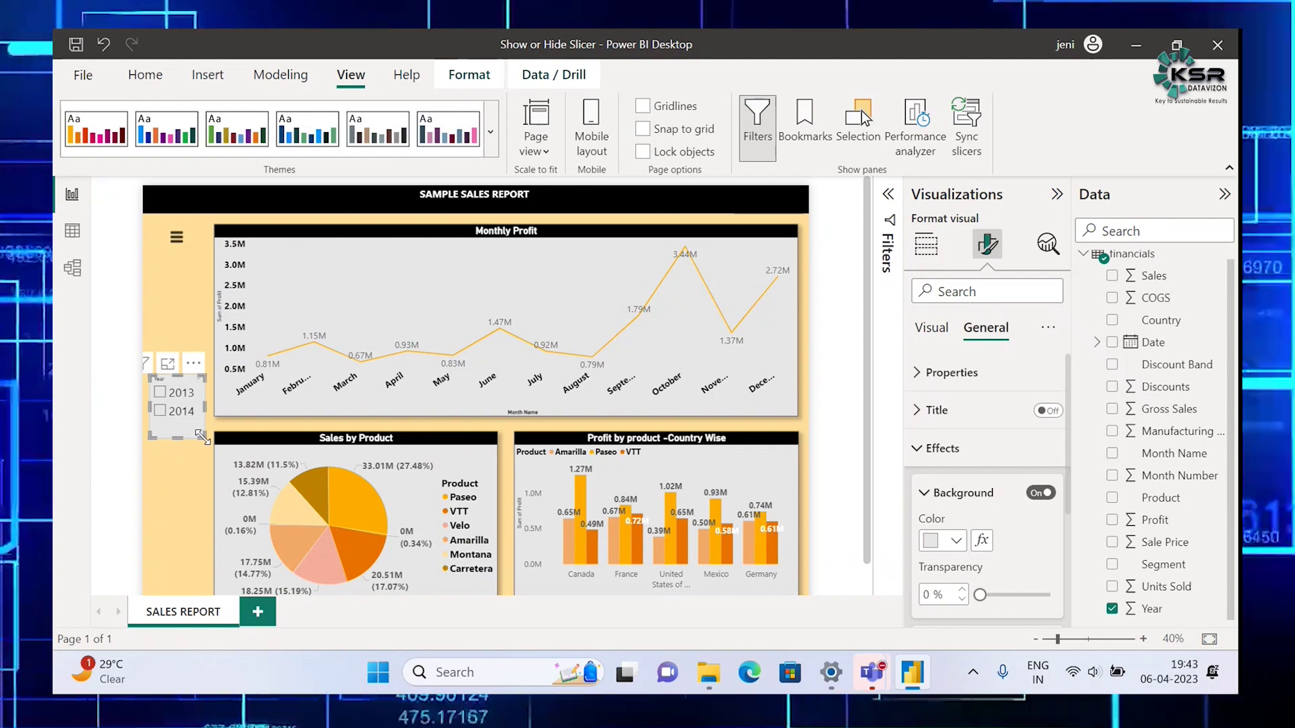
# Step: Filter the report with the Year slicer, first by 2013 and finally by 2014
pyautogui.click(160, 393)
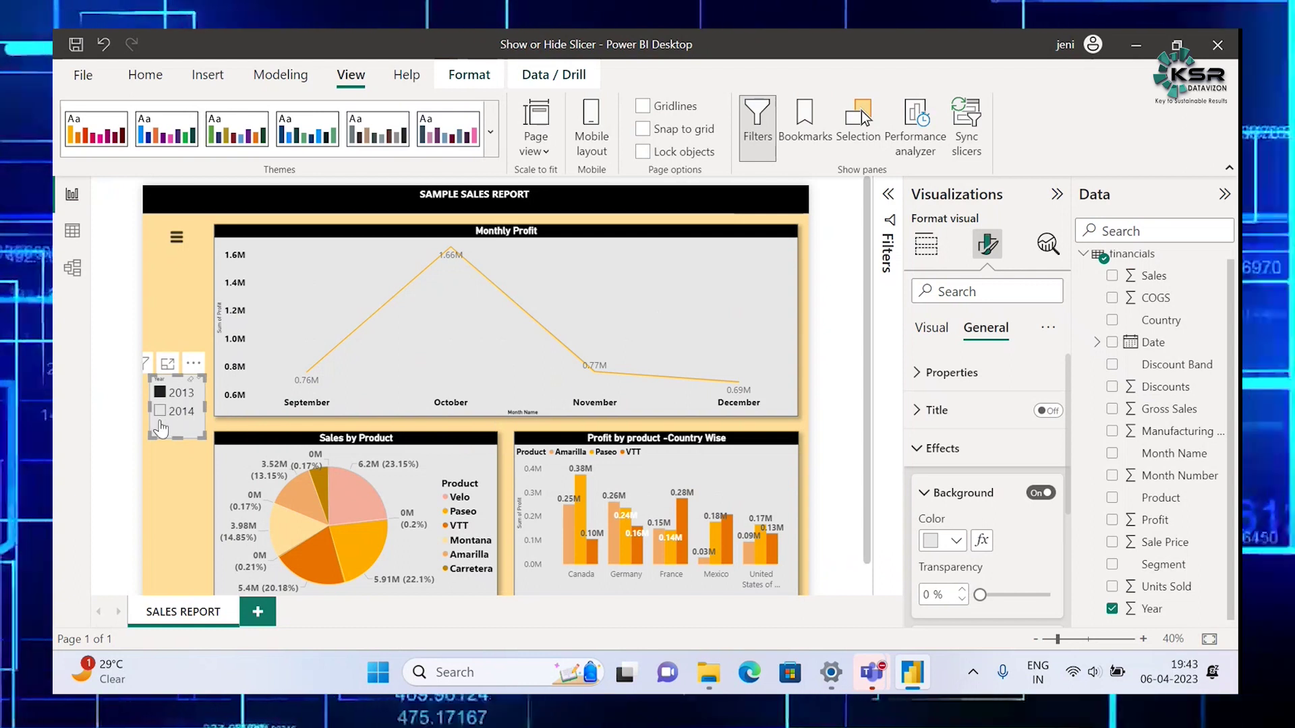
pyautogui.click(161, 411)
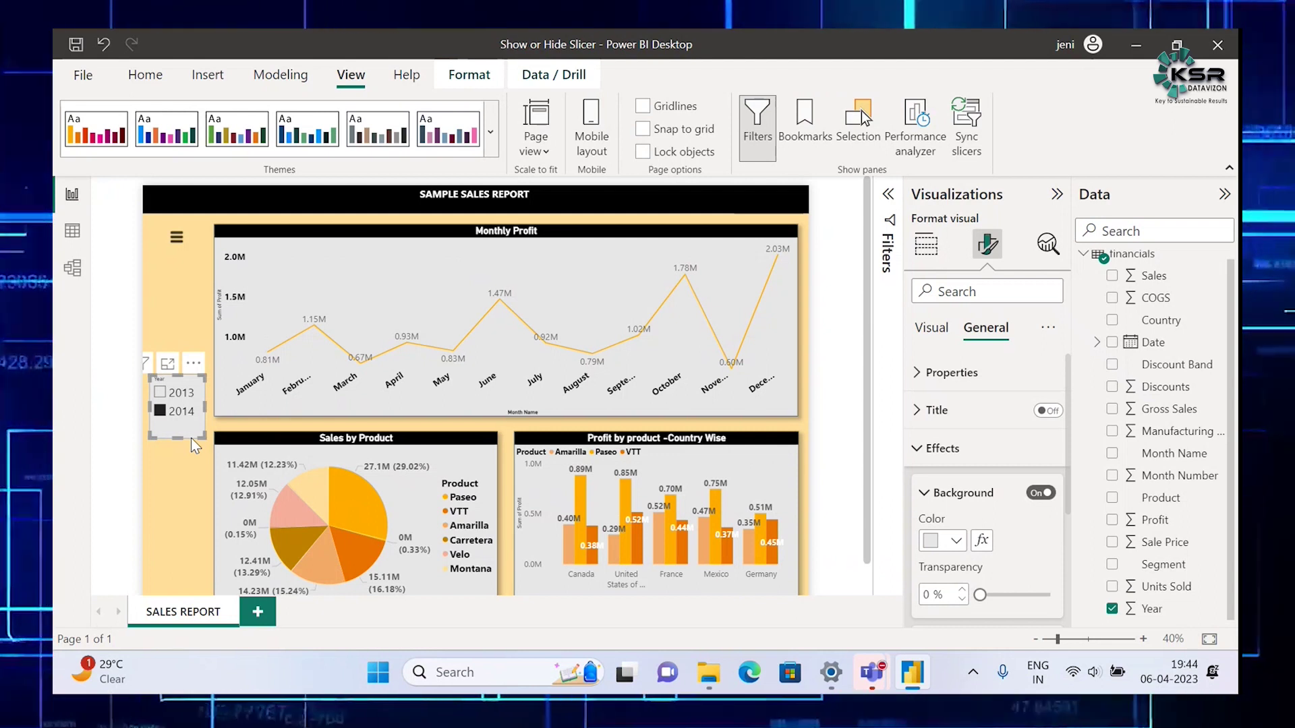
pyautogui.click(161, 317)
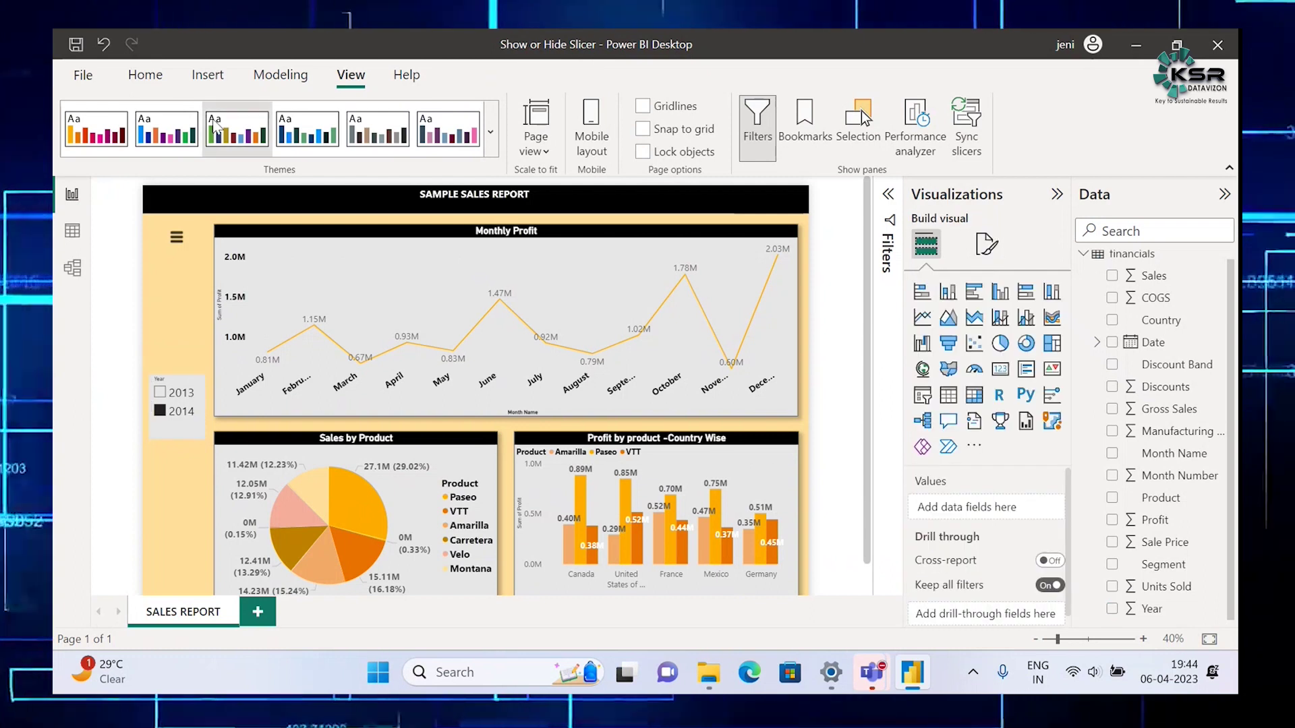
# Step: Insert a rectangle shape and enlarge it into a tall panel over the page margin, moving the Year slicer out of its way
pyautogui.click(208, 75)
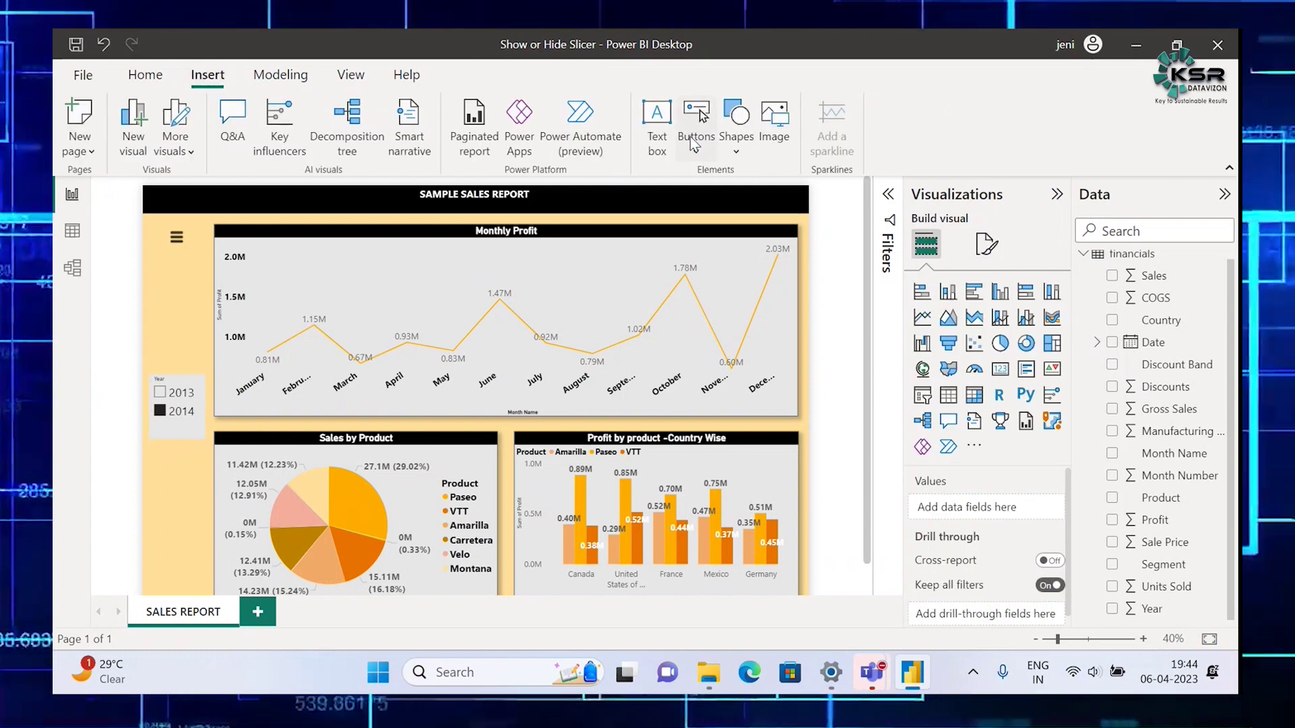
pyautogui.click(738, 141)
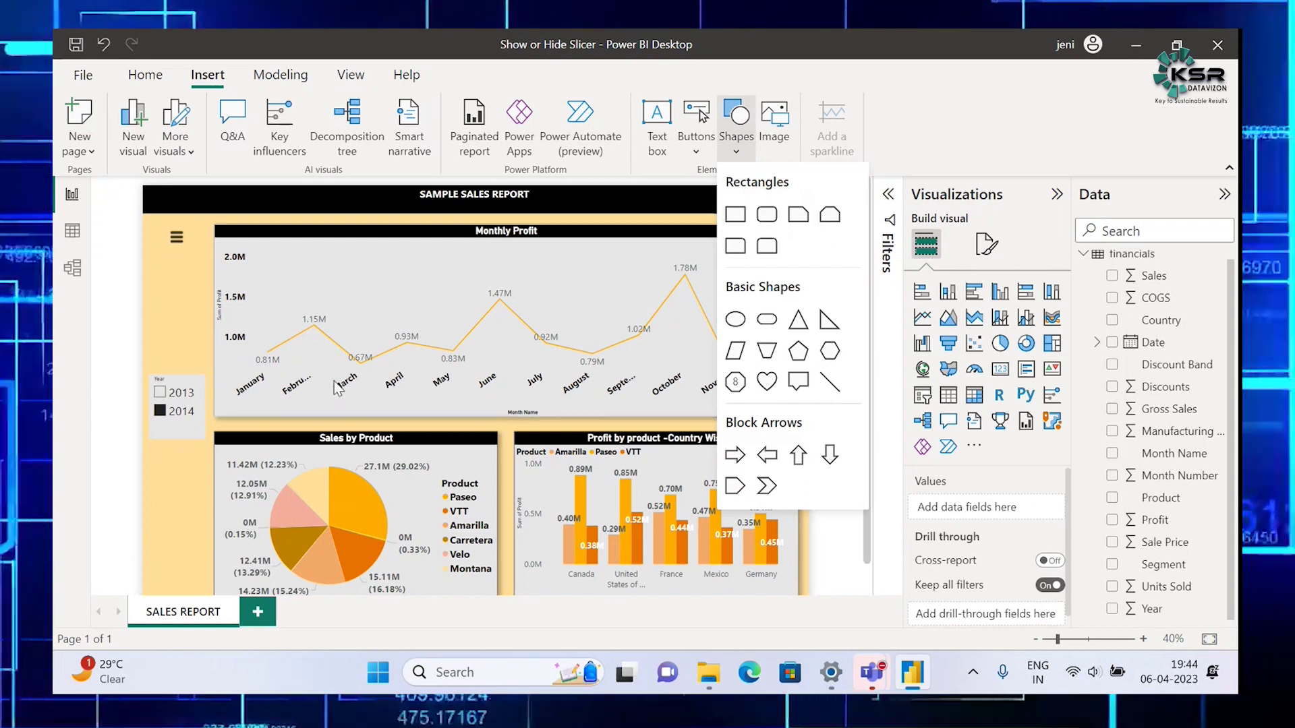
pyautogui.click(737, 216)
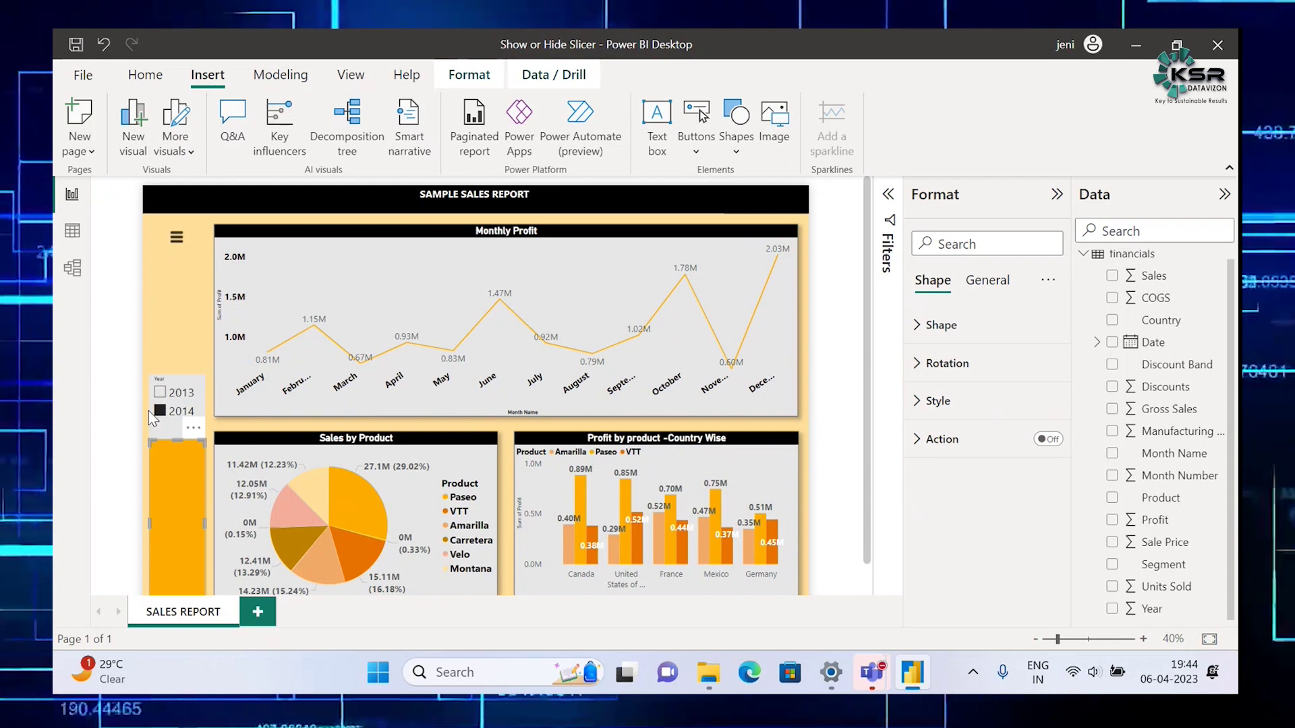
pyautogui.moveTo(149, 408); pyautogui.dragTo(505, 387)
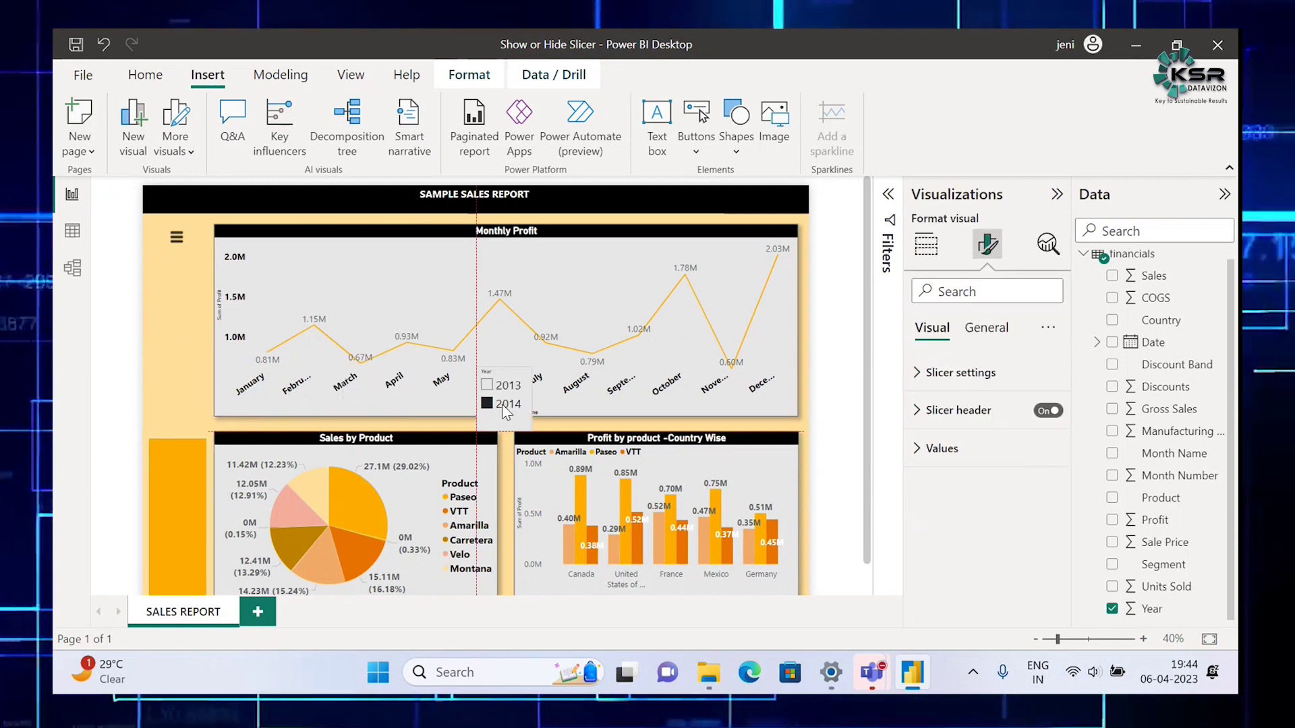
pyautogui.click(176, 540)
pyautogui.moveTo(204, 526); pyautogui.dragTo(314, 513)
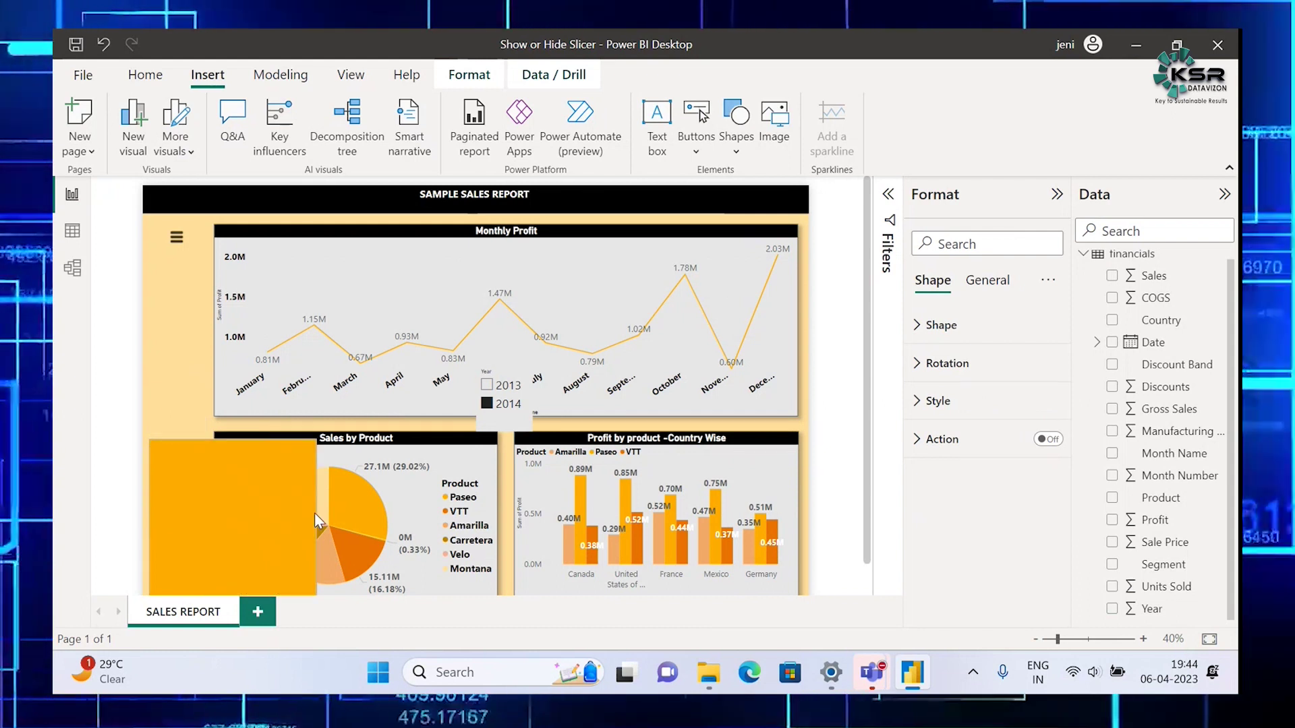
pyautogui.moveTo(232, 441); pyautogui.dragTo(225, 307)
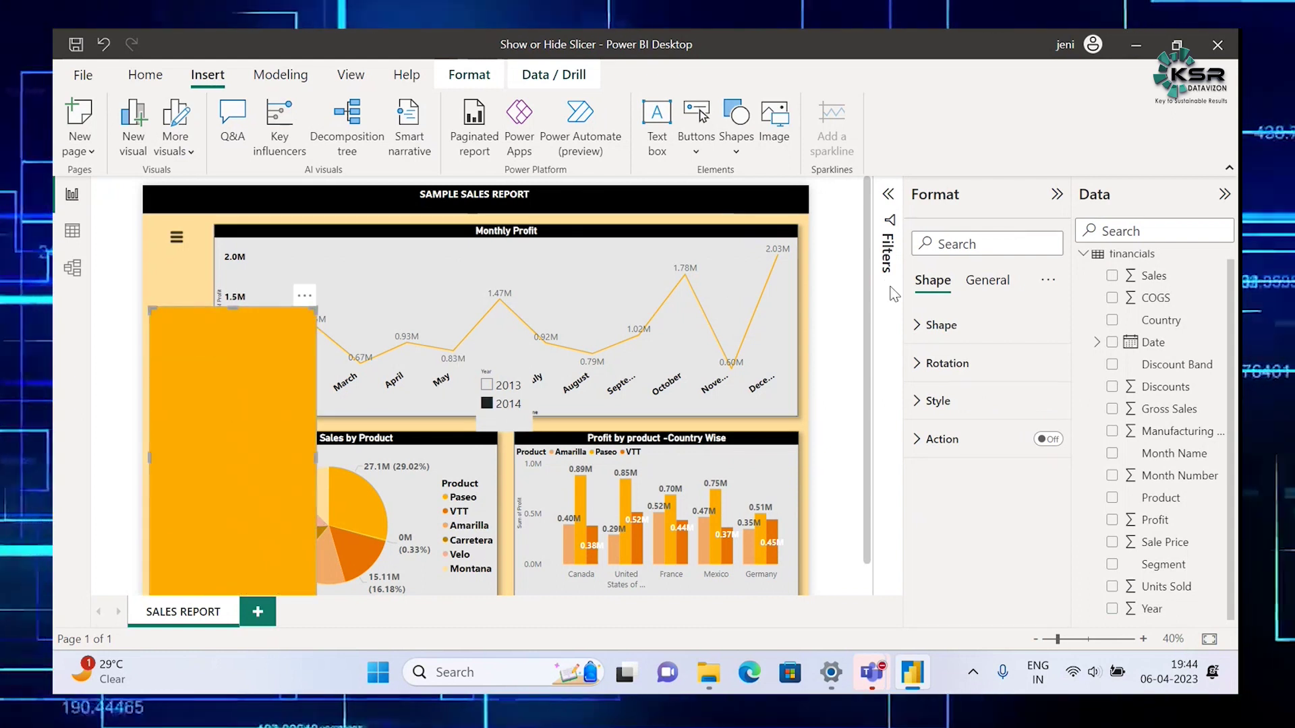
# Step: Set the fill color of the rectangle panel to light grey
pyautogui.click(919, 402)
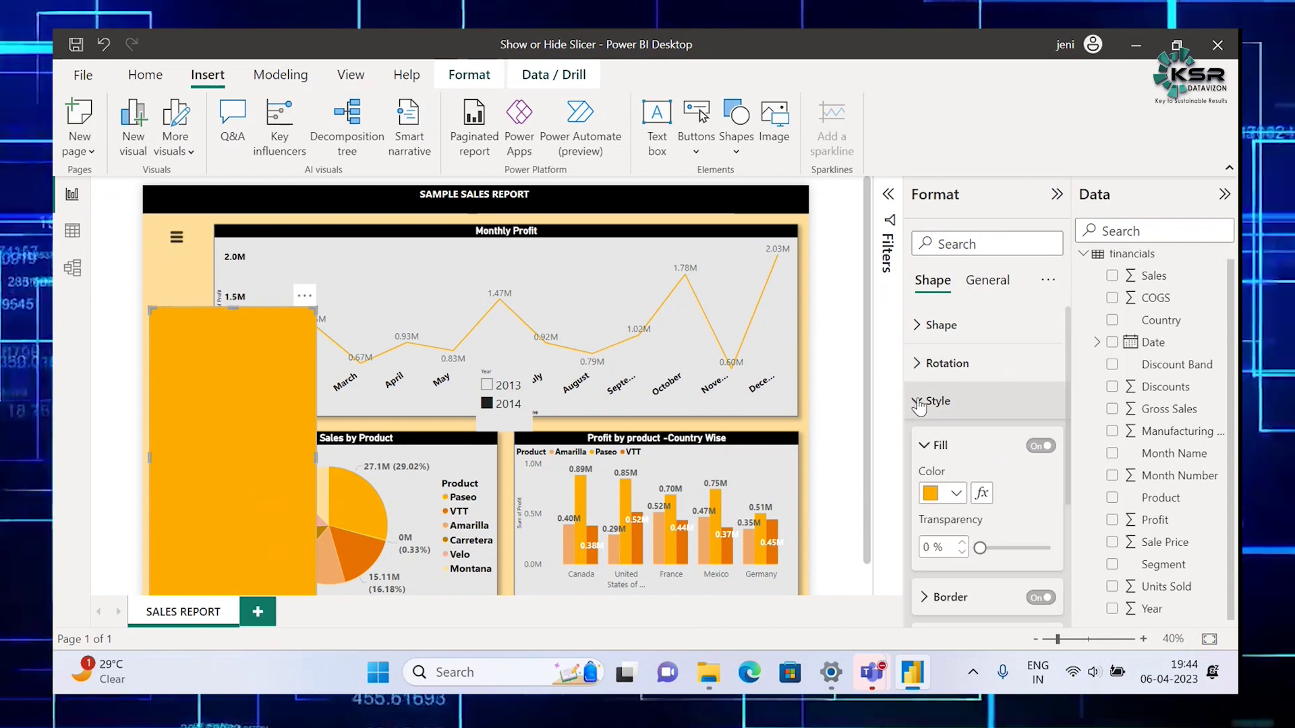
pyautogui.click(956, 494)
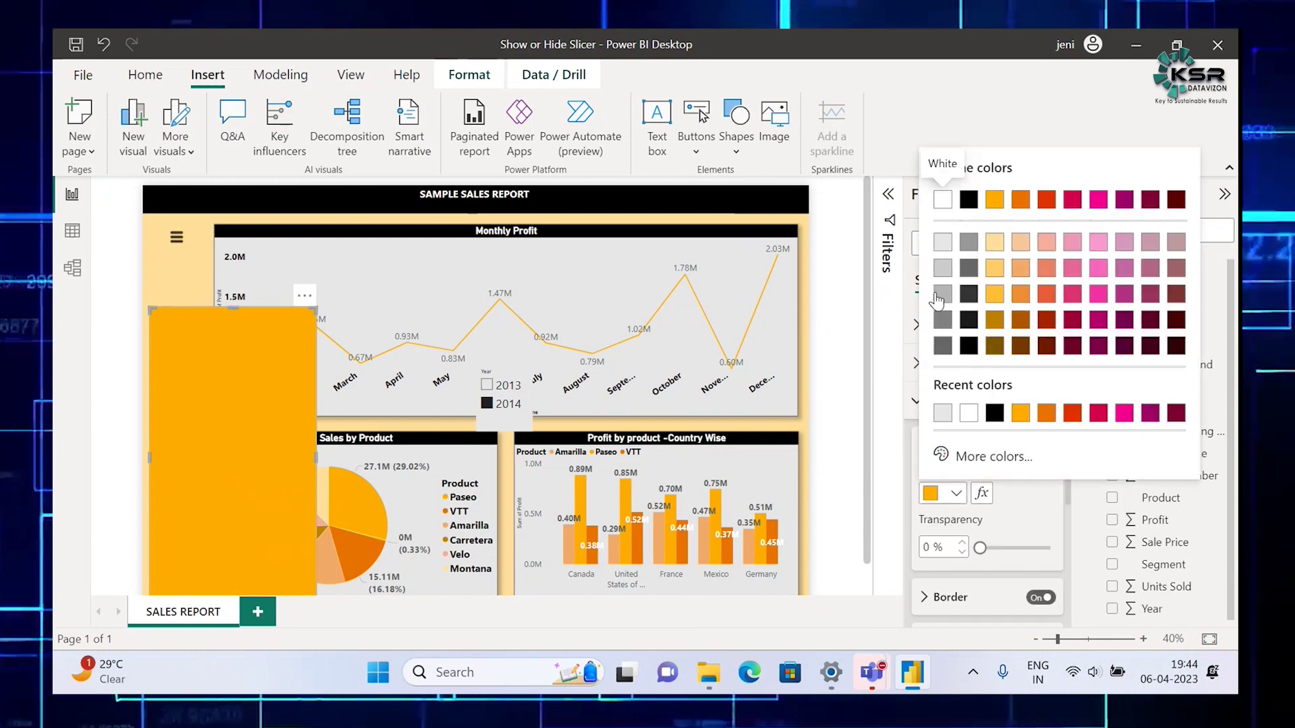
pyautogui.click(942, 243)
# Step: Place the Year slicer on the grey rectangle and add a resized visual of the Product field beneath it
pyautogui.moveTo(497, 419); pyautogui.dragTo(209, 418)
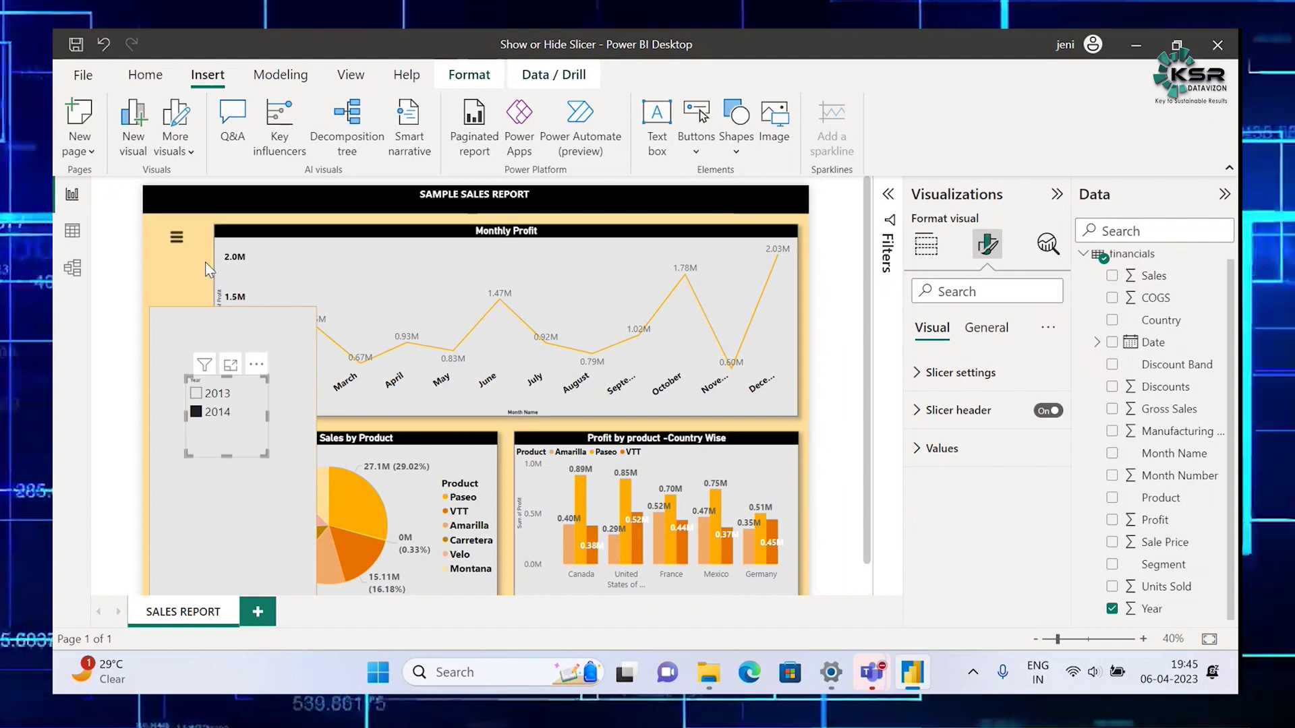
pyautogui.moveTo(1152, 499); pyautogui.dragTo(199, 423)
pyautogui.moveTo(234, 474); pyautogui.dragTo(267, 474)
pyautogui.moveTo(222, 530); pyautogui.dragTo(222, 561)
# Step: Display the layer order of the page's objects and rename the Slicer layer as "Year Slicer"
pyautogui.click(205, 368)
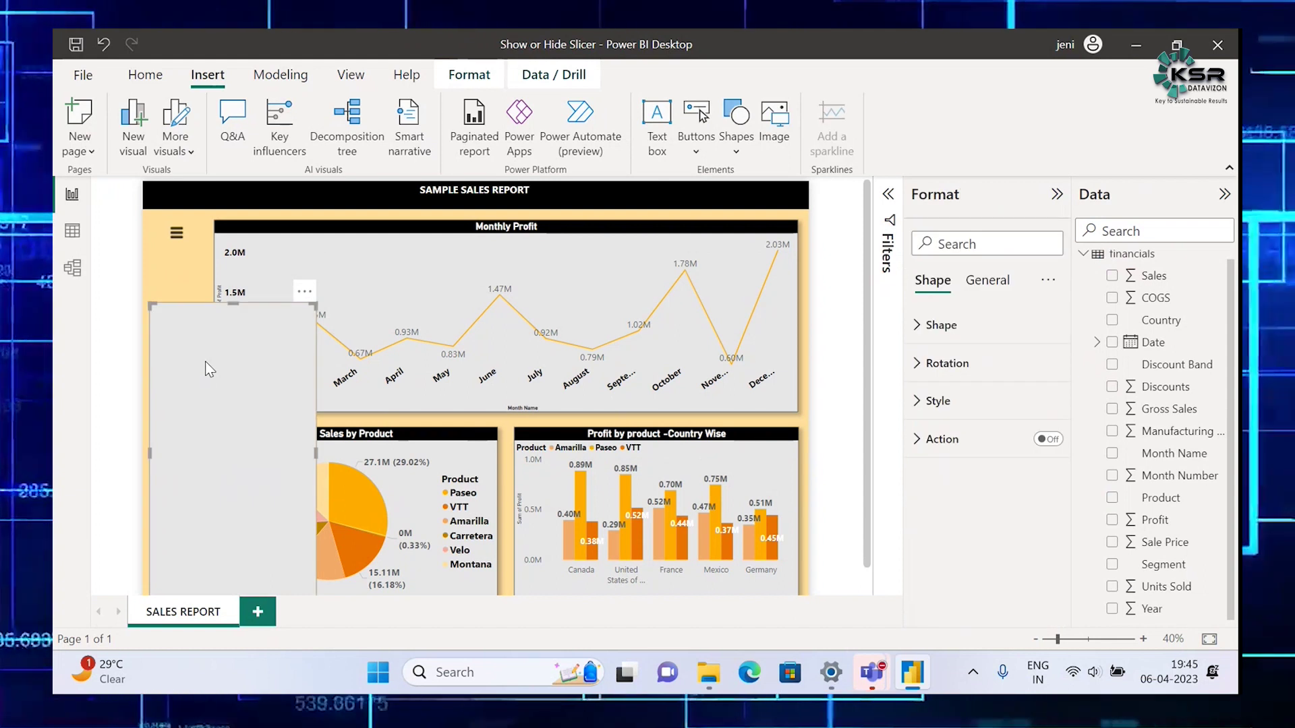
pyautogui.click(350, 74)
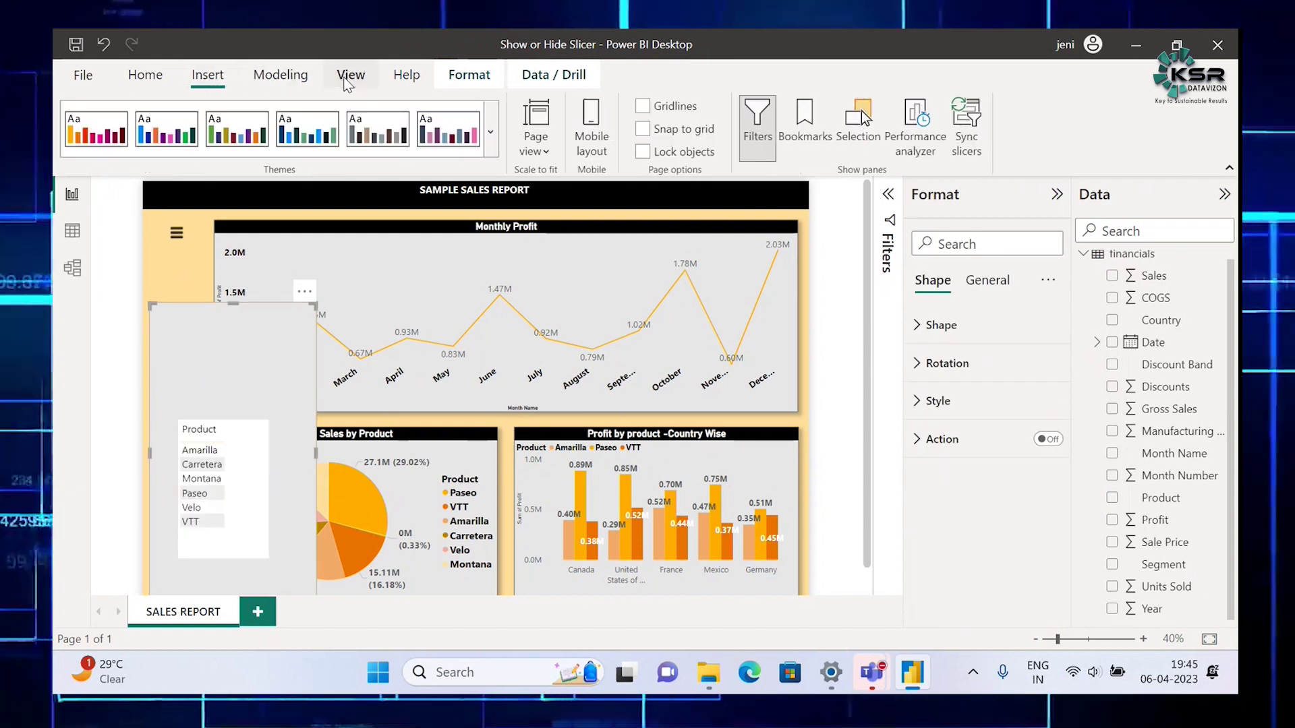
pyautogui.click(866, 138)
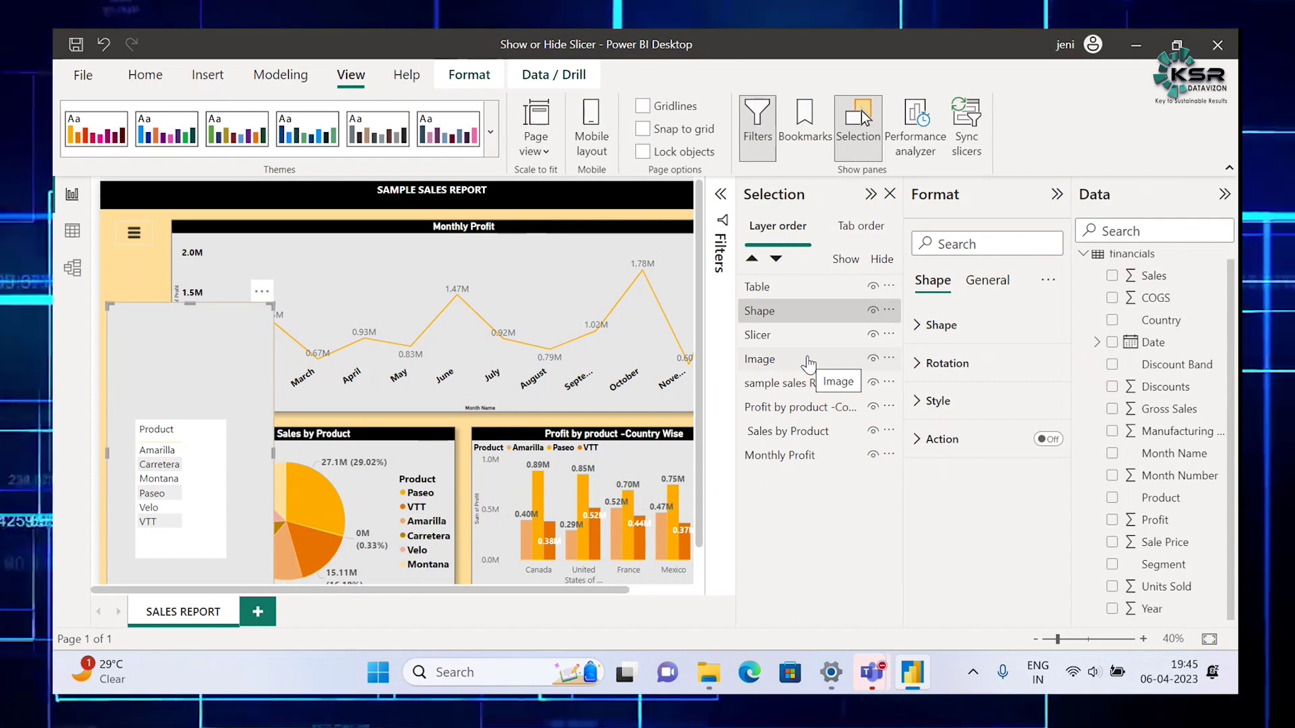
pyautogui.keyDown('ctrl'); pyautogui.click(790, 322); pyautogui.keyUp('ctrl')
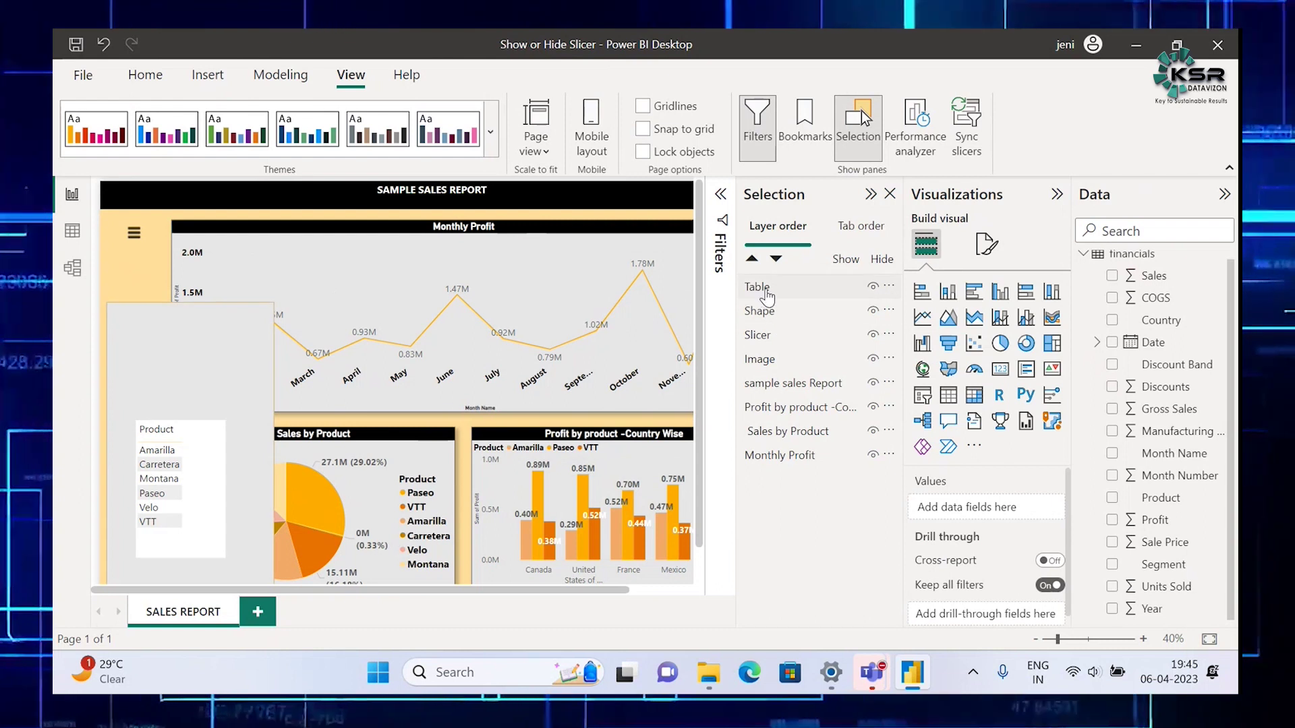
pyautogui.click(759, 337)
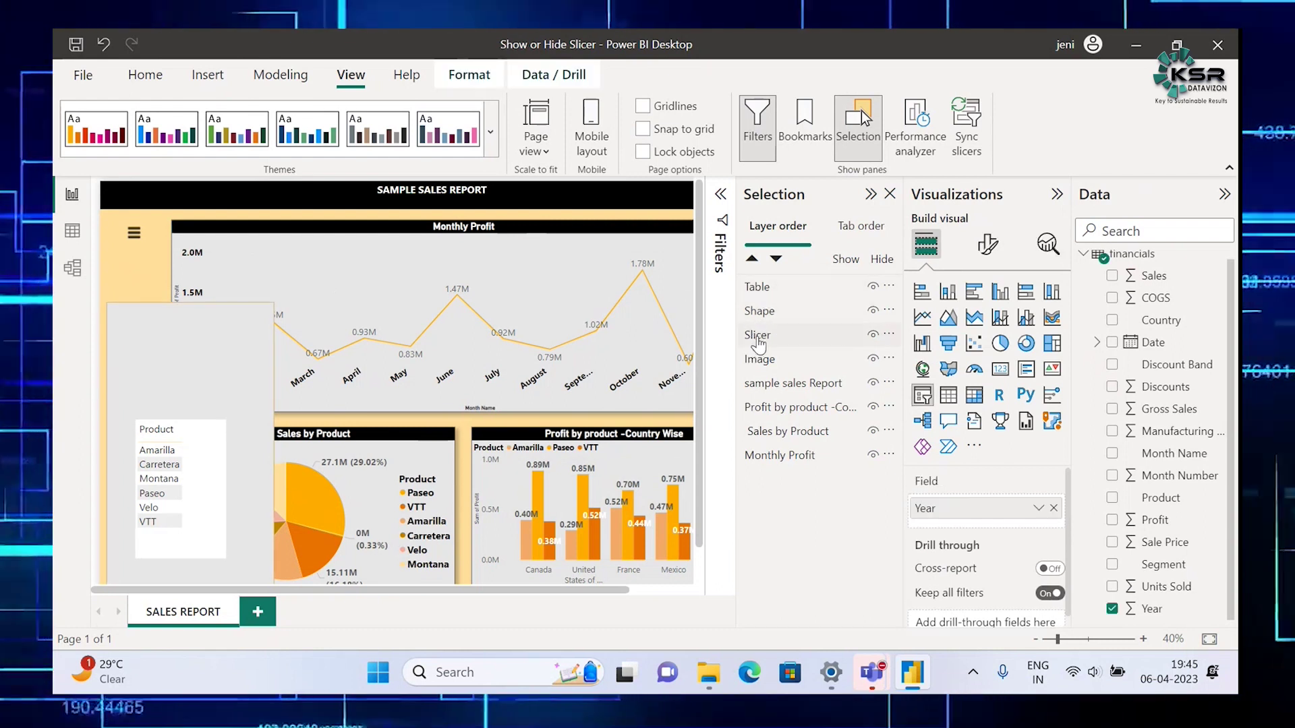
pyautogui.doubleClick(764, 341)
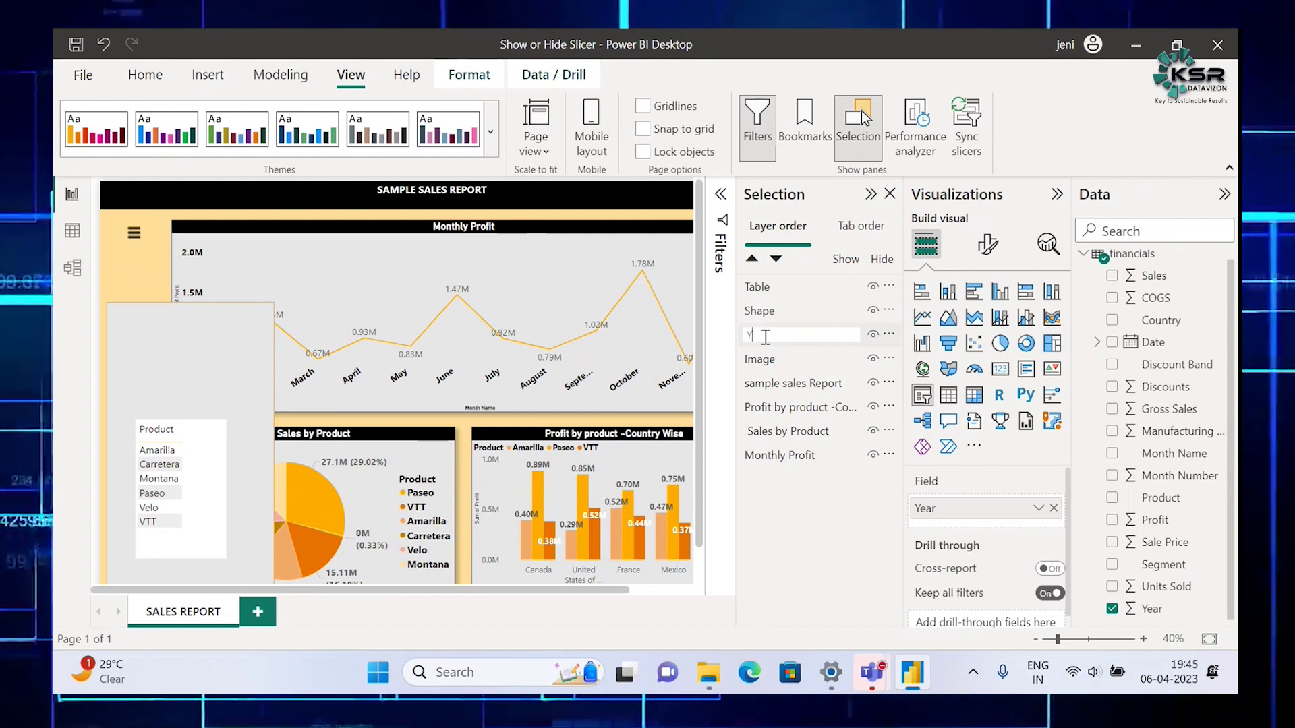
pyautogui.write('Year Clicer')
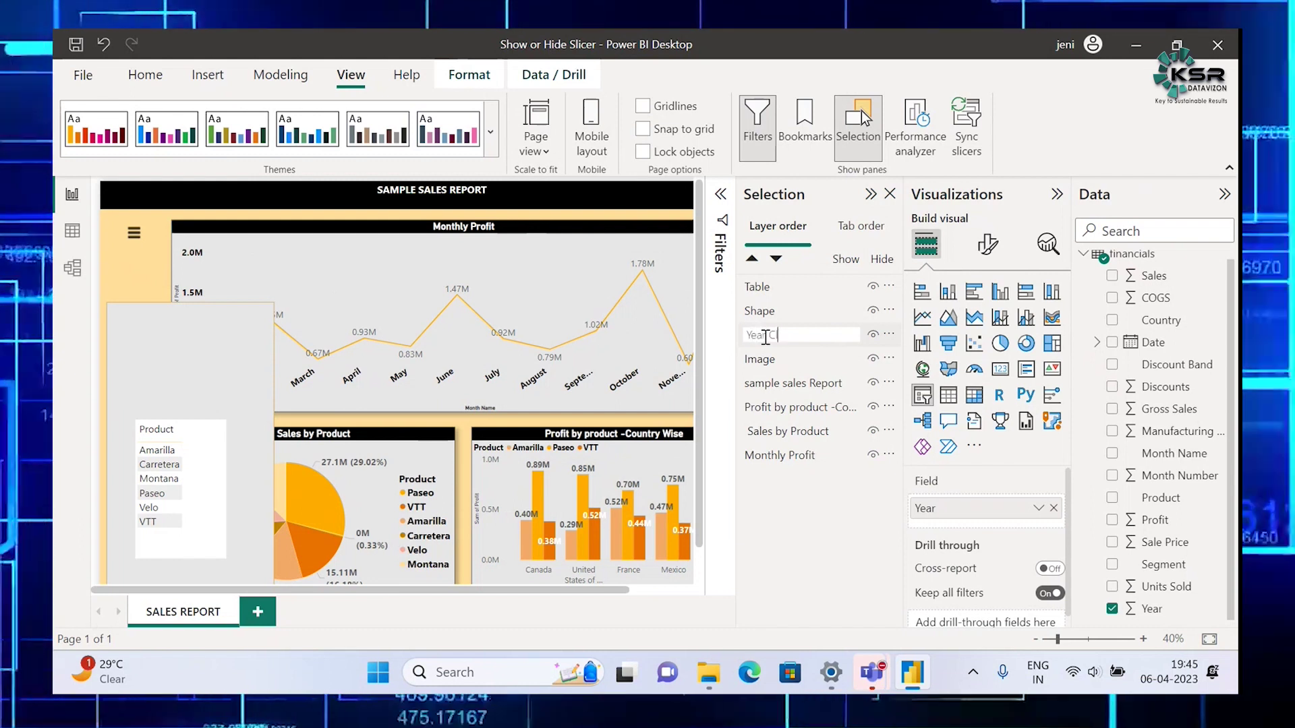
pyautogui.press('BackSpace')
pyautogui.press('BackSpace')
pyautogui.press('BackSpace')
pyautogui.press('BackSpace')
pyautogui.press('BackSpace')
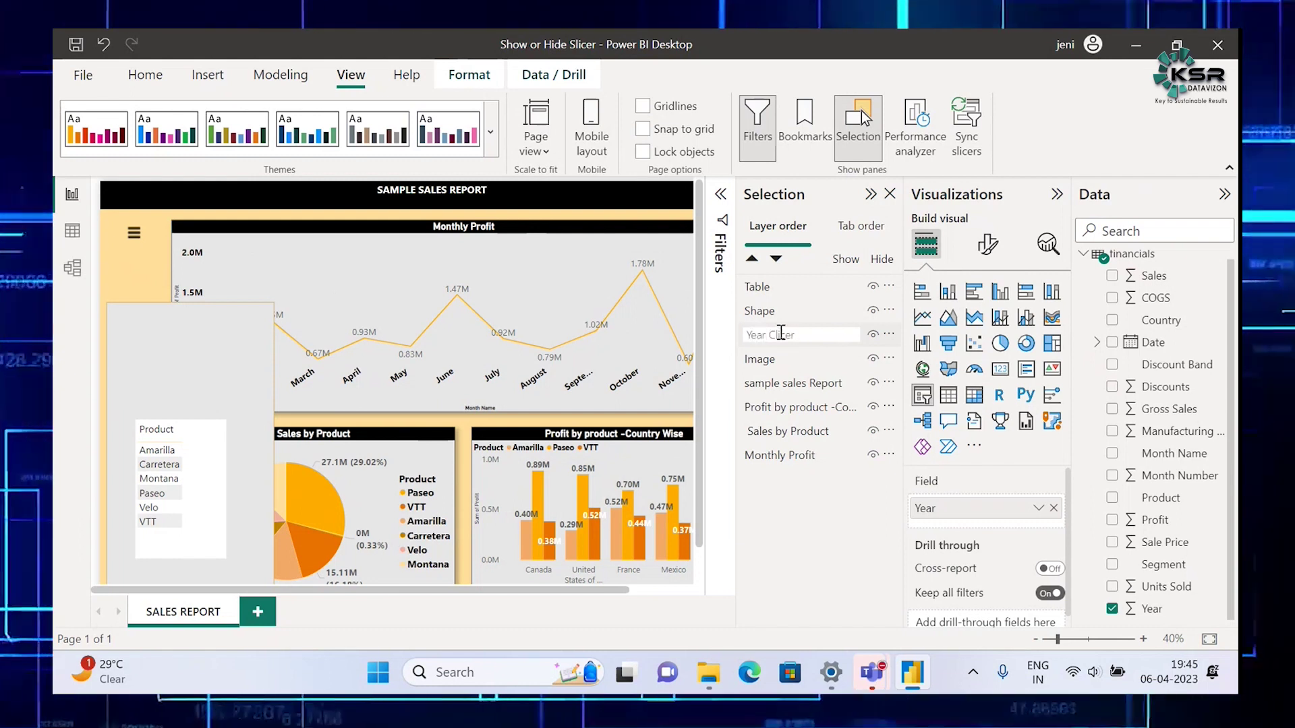
pyautogui.press('BackSpace')
pyautogui.write('Slicer')
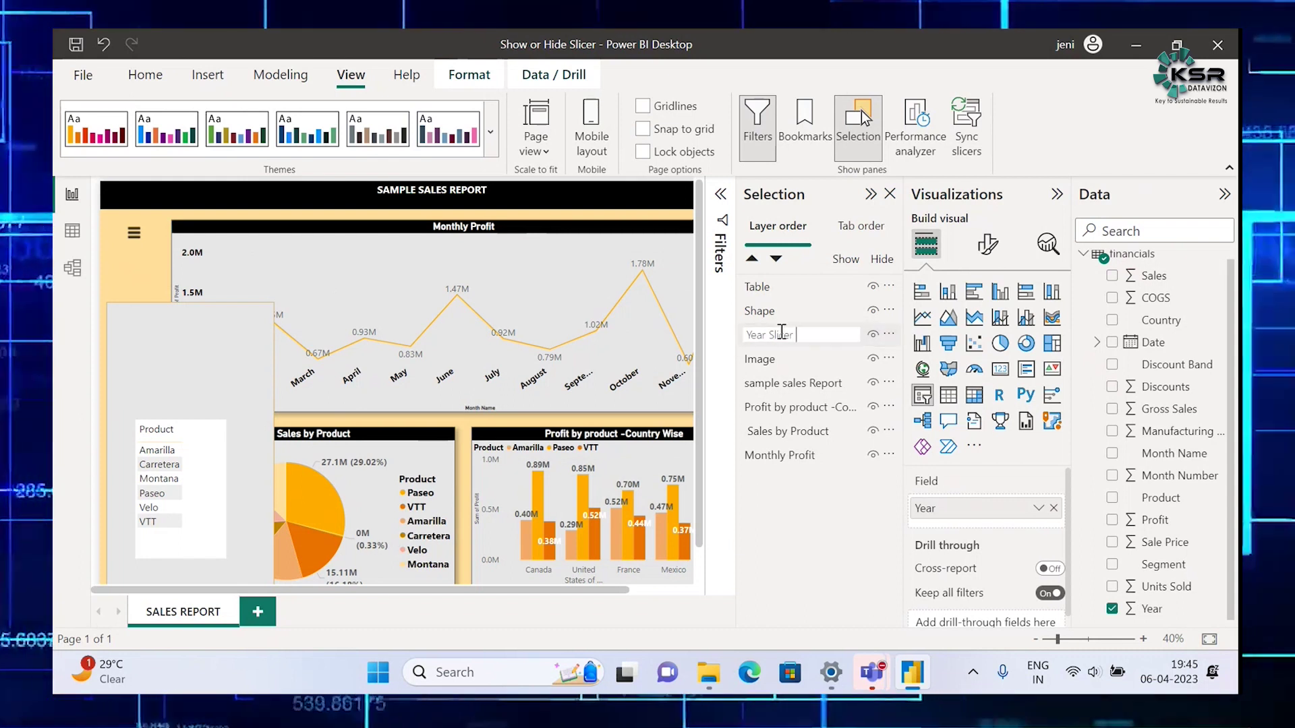
# Step: Rename the Shape layer as "Rectangle" and select the Table layer that holds the Product field
pyautogui.click(767, 314)
pyautogui.doubleClick(768, 314)
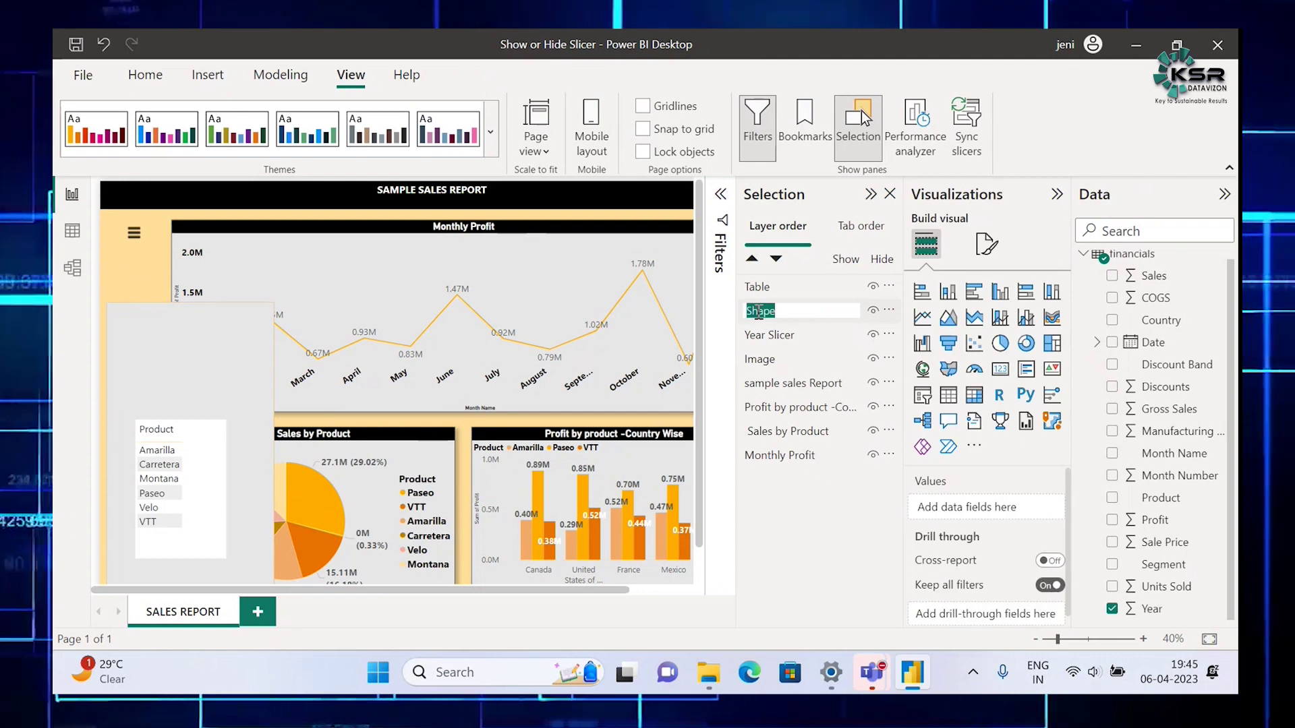
pyautogui.write('REctangle')
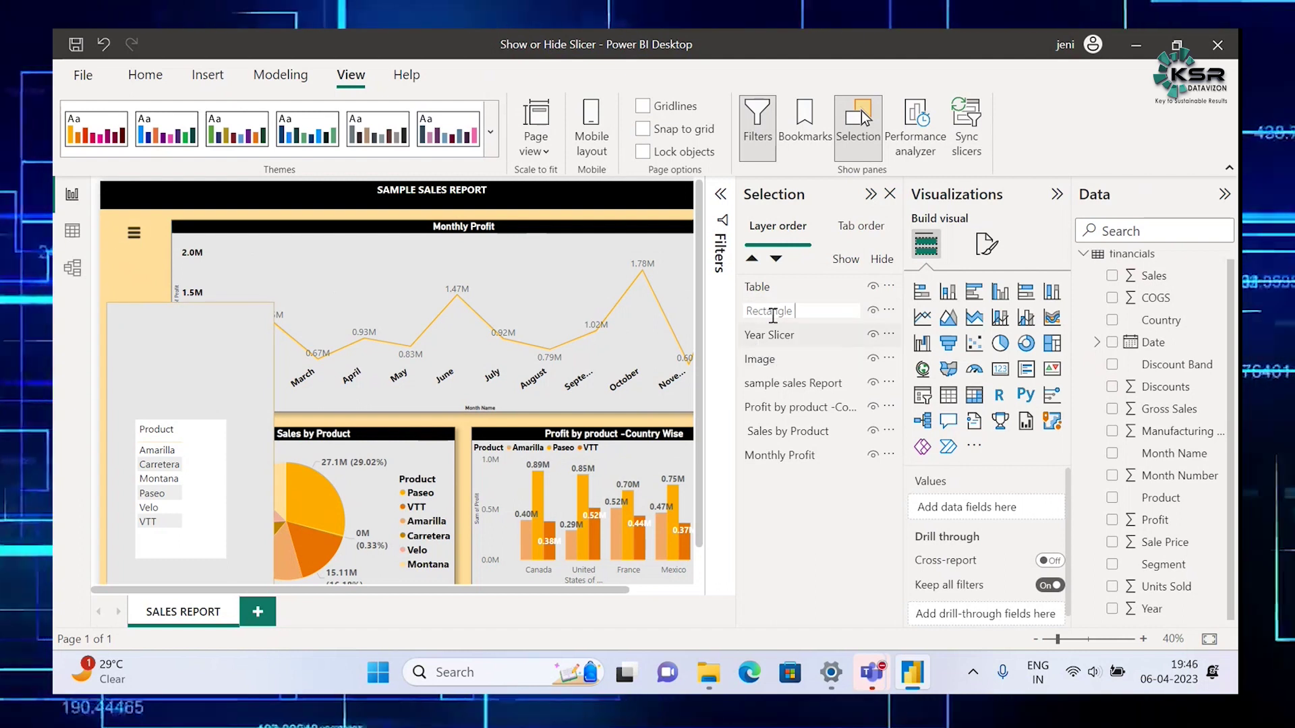
pyautogui.click(765, 293)
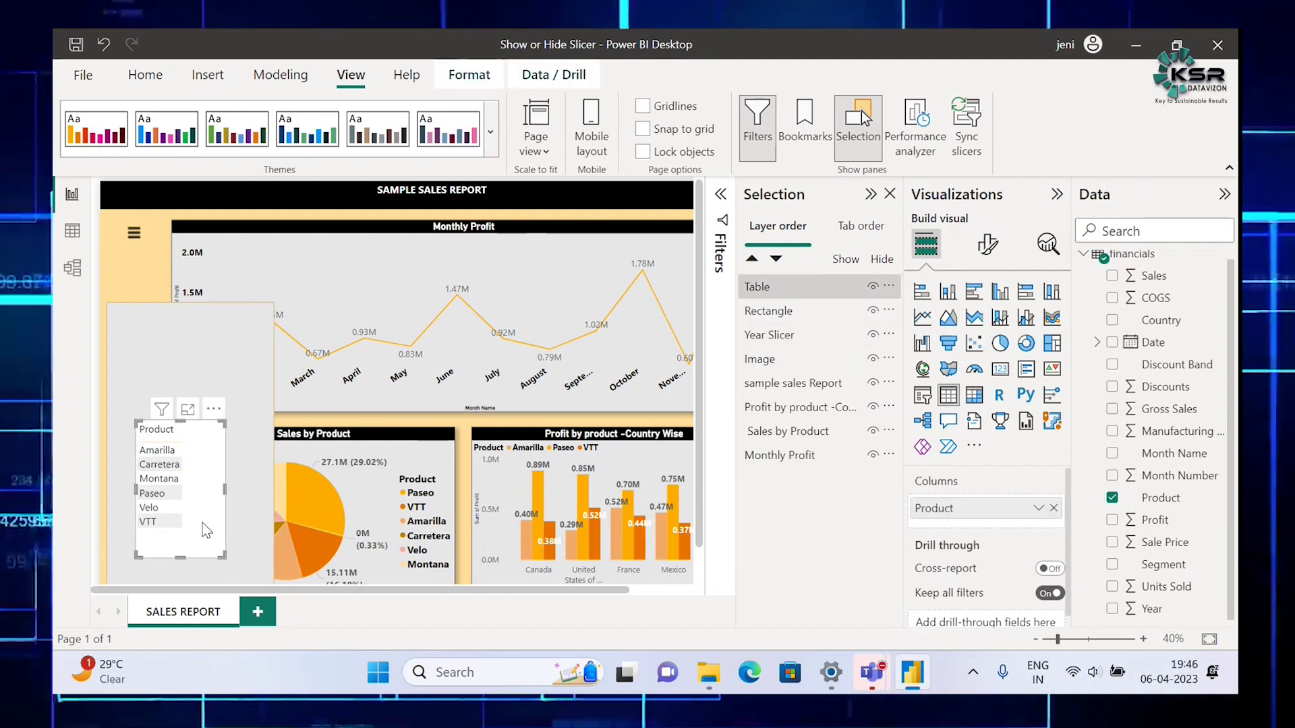
# Step: Convert the Product table visual into a slicer and rename its layer as "Product Slicer"
pyautogui.click(922, 396)
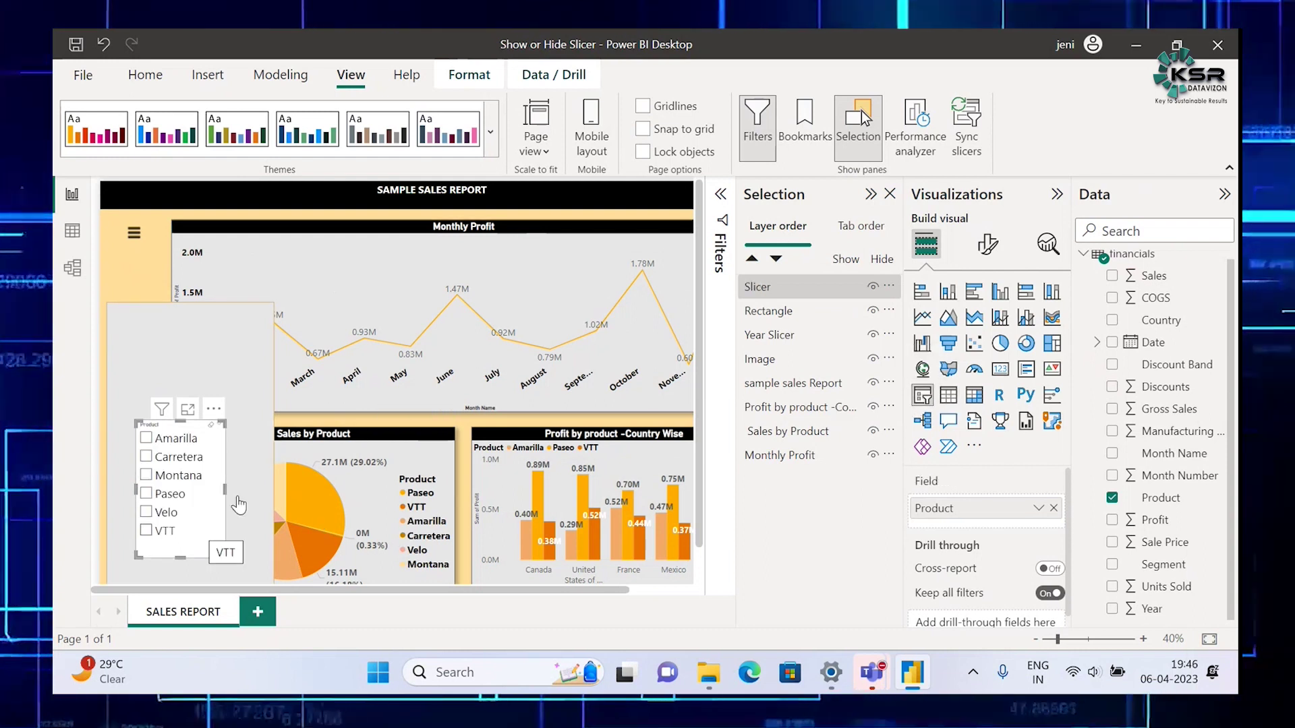
pyautogui.doubleClick(785, 287)
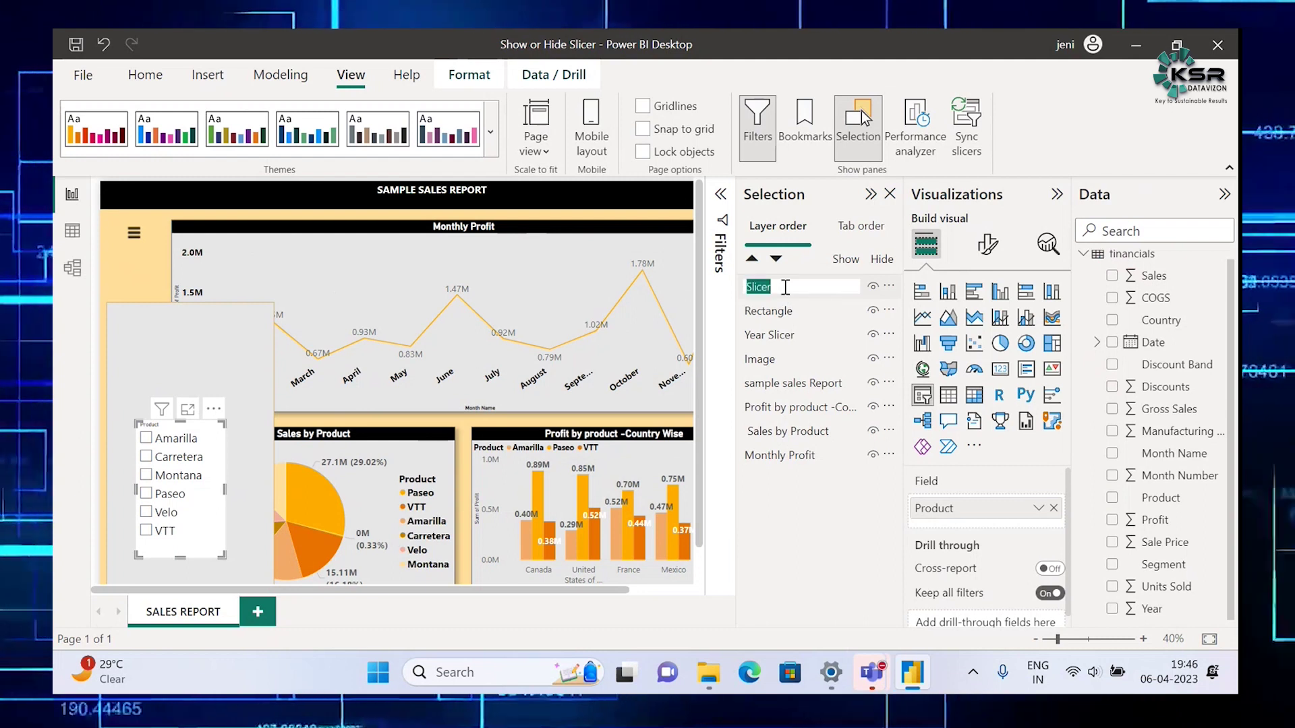
pyautogui.hotkey('ctrl', 'a')
pyautogui.write('Produ')
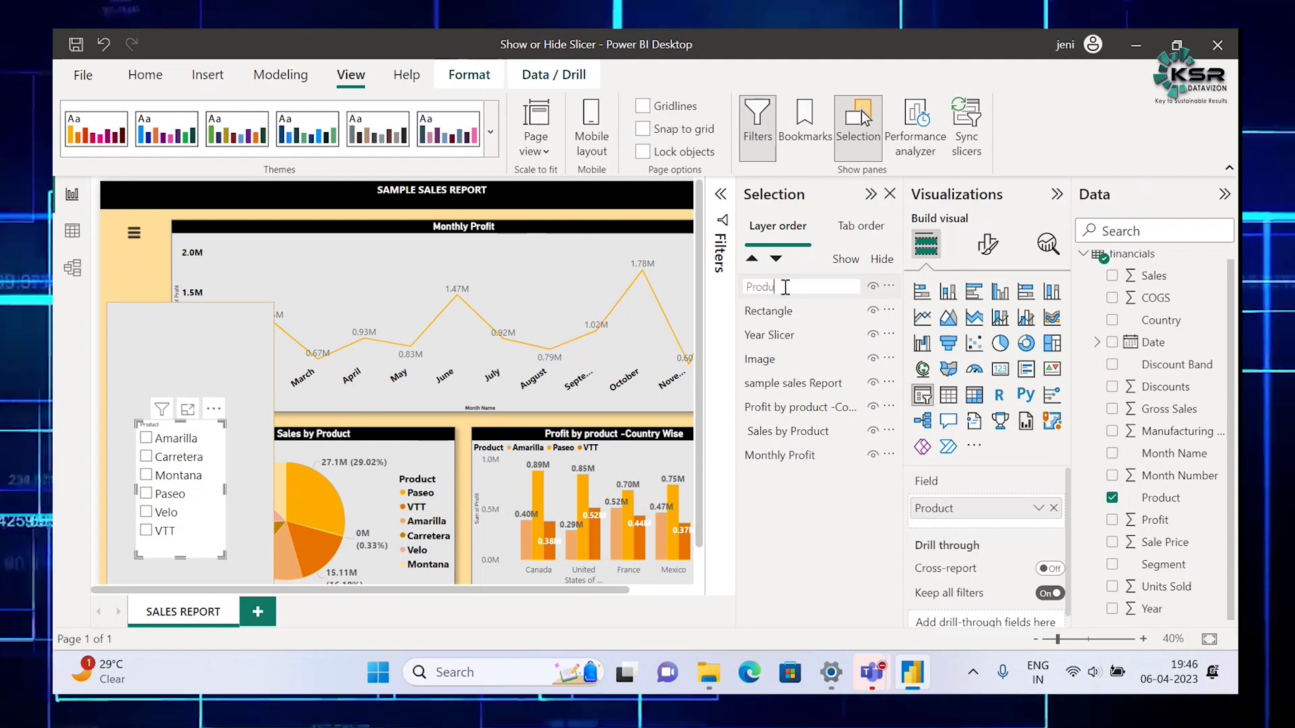
pyautogui.write('ct Slicer')
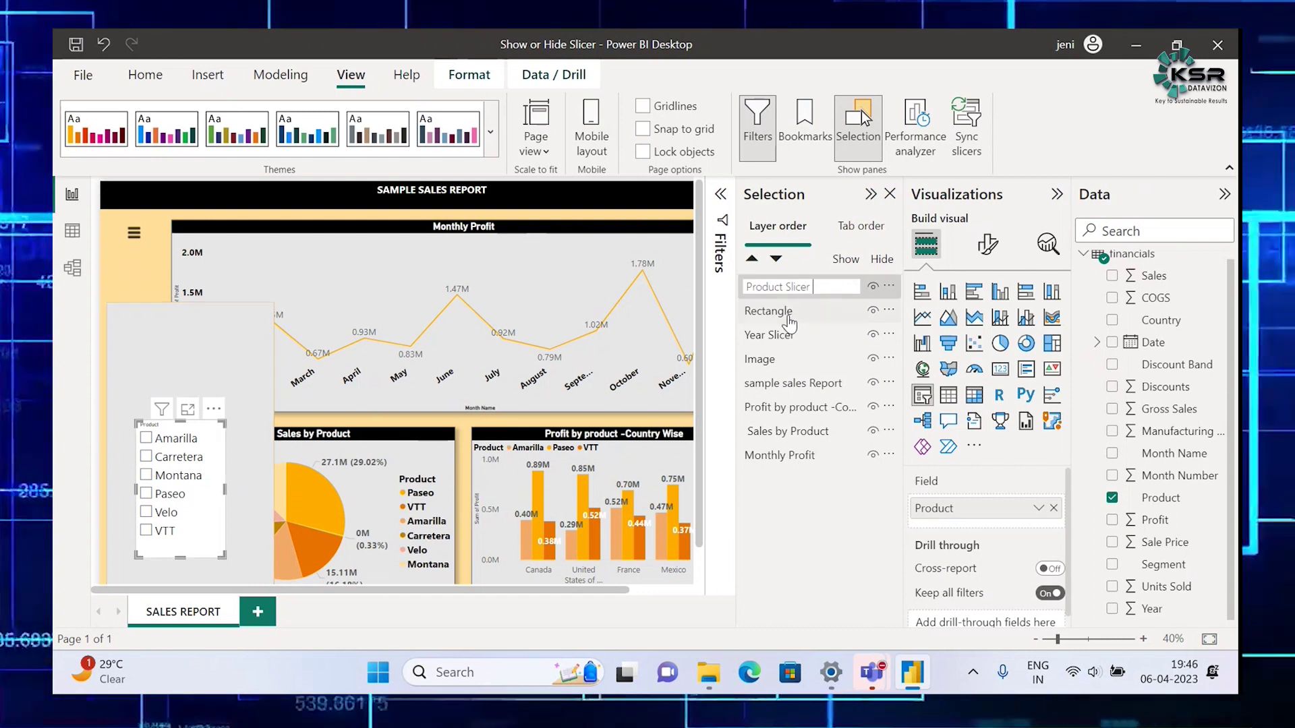
pyautogui.press('Return')
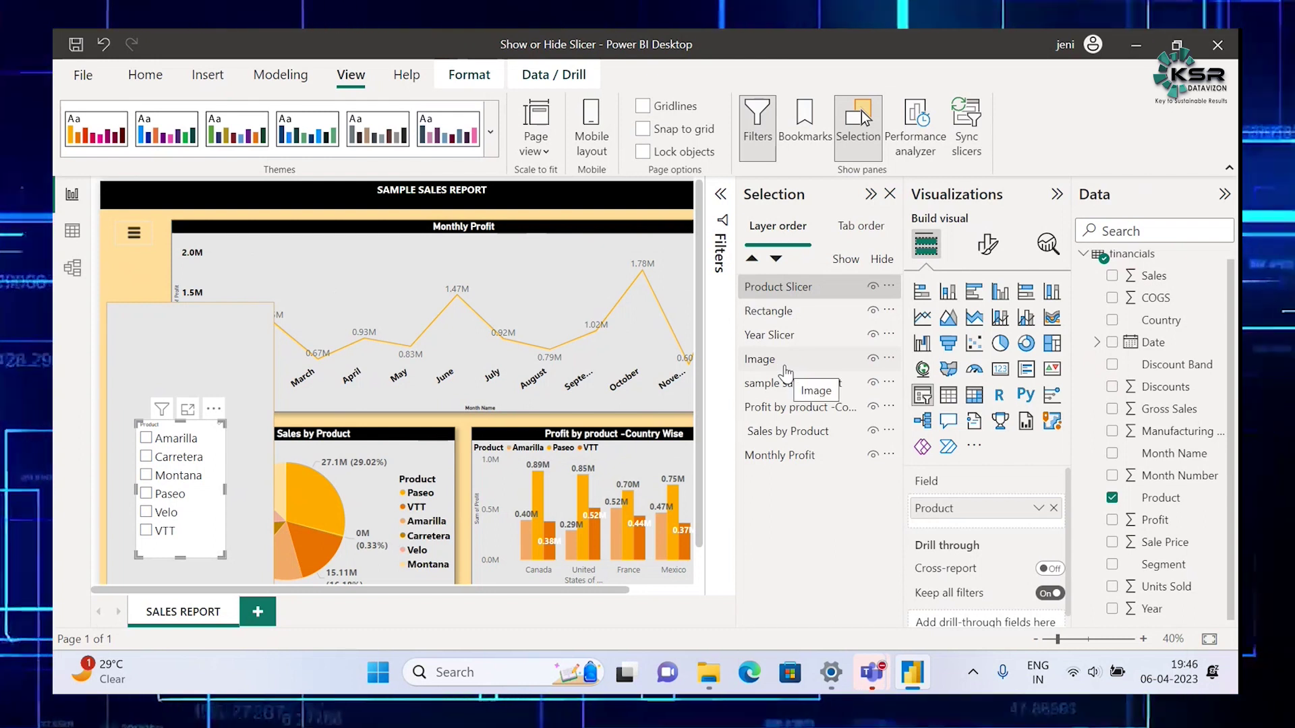
# Step: Move the Rectangle layer below the Year Slicer and Image layers in the layer order
pyautogui.moveTo(769, 311); pyautogui.dragTo(776, 361)
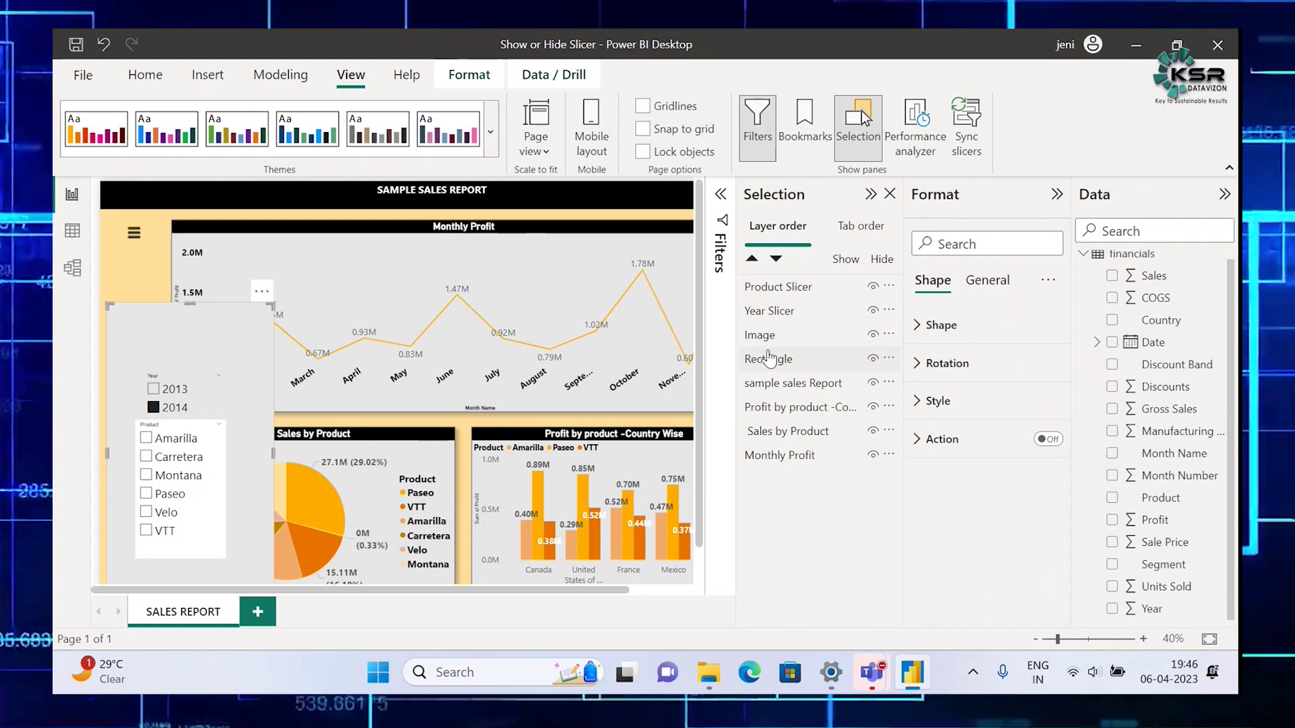
pyautogui.click(769, 358)
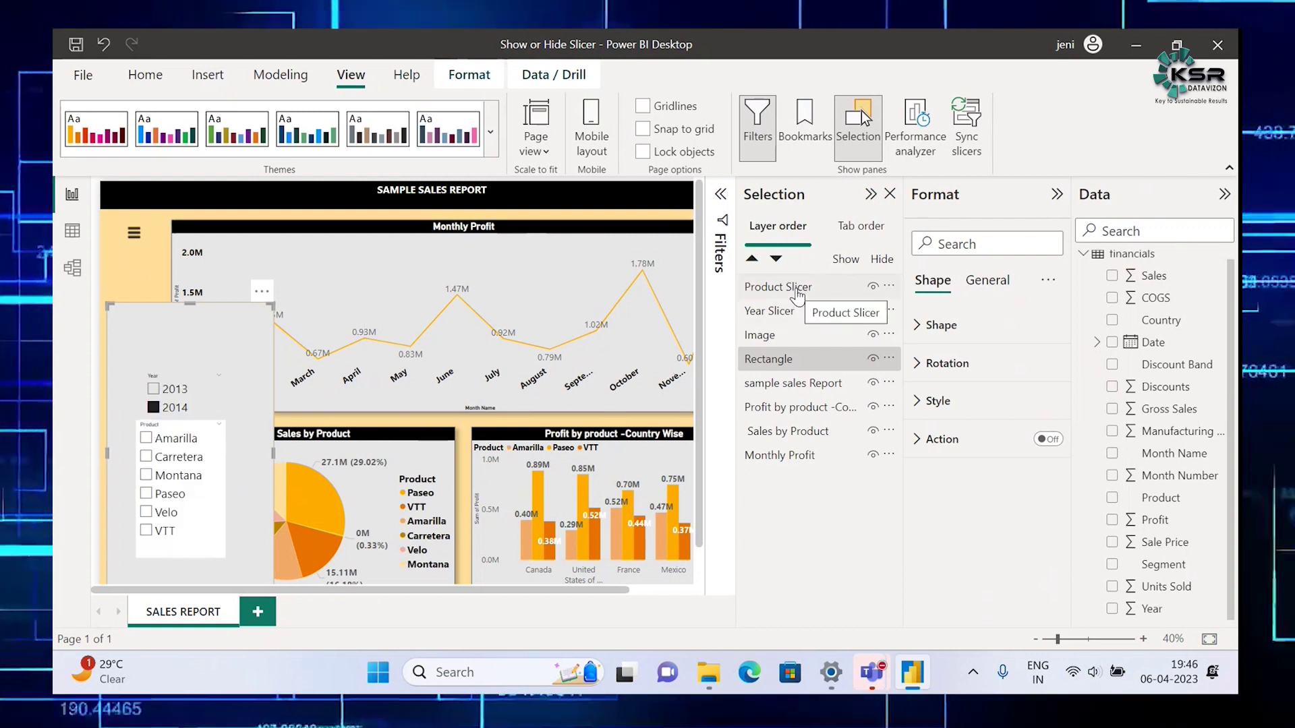
pyautogui.click(761, 360)
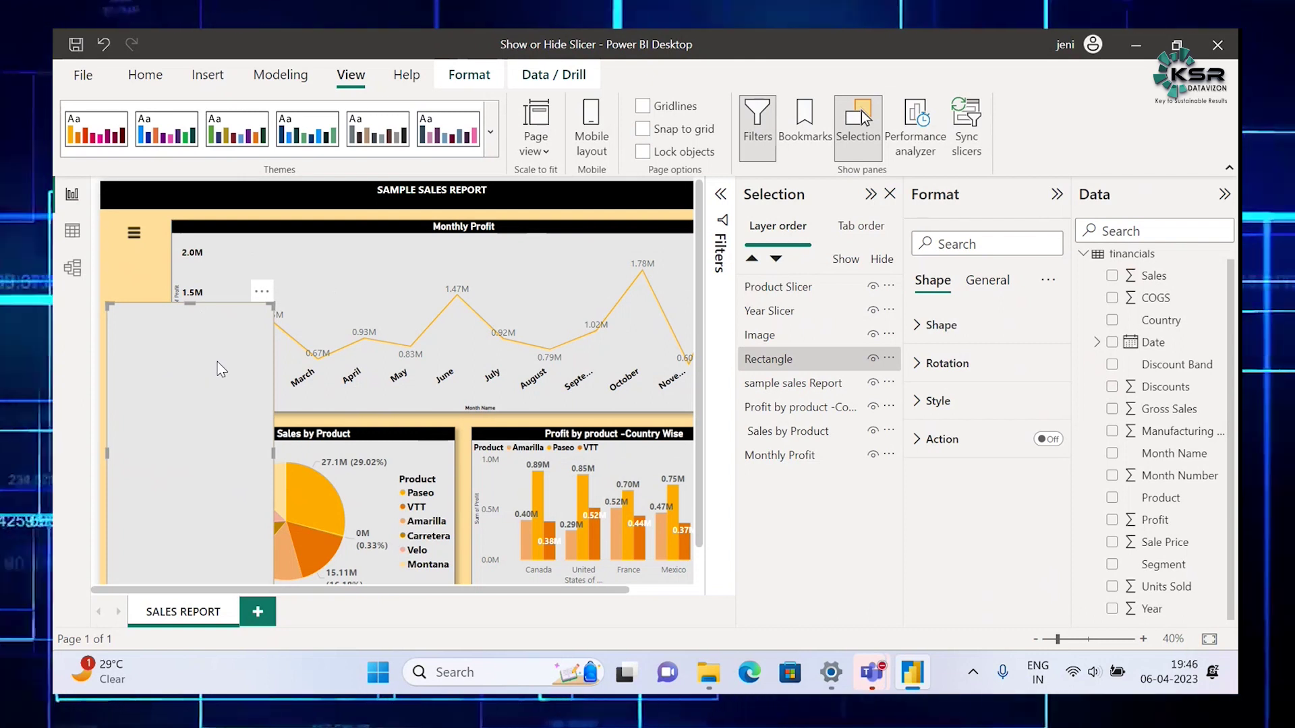
# Step: Insert a Left arrow button and place it in the upper-right corner of the grey rectangle panel
pyautogui.click(207, 77)
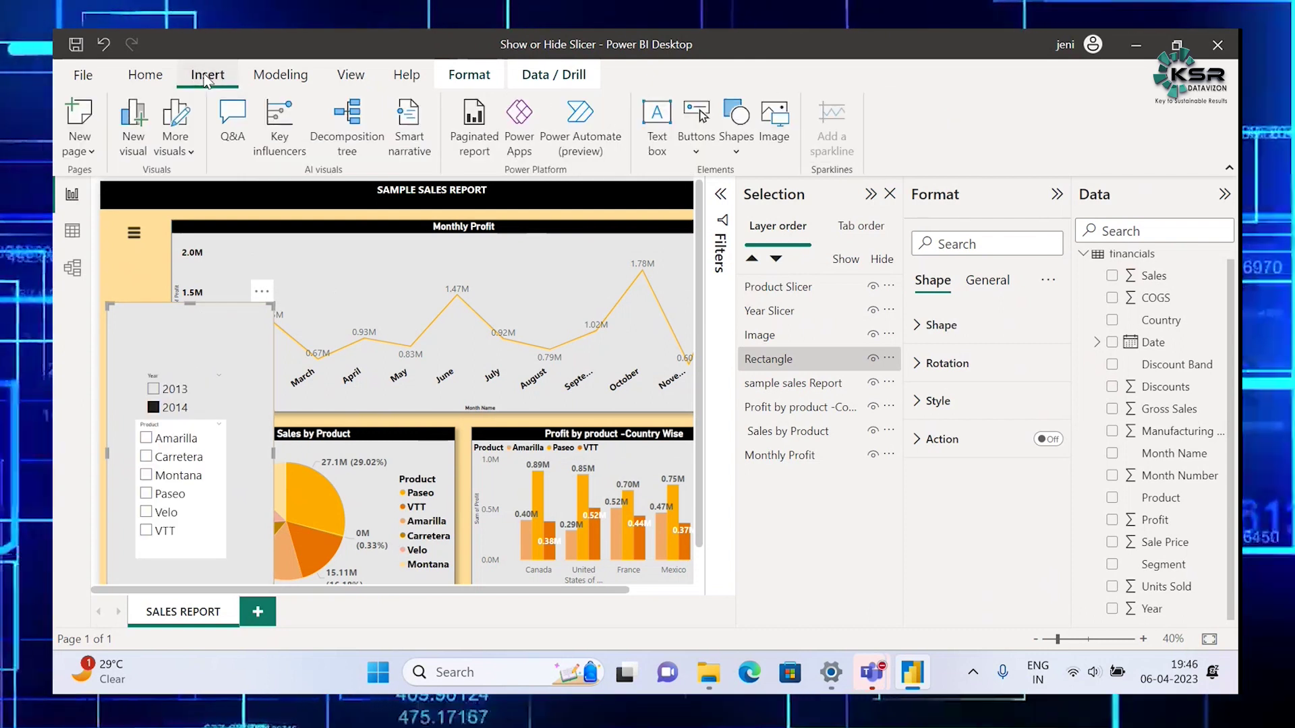
pyautogui.click(708, 154)
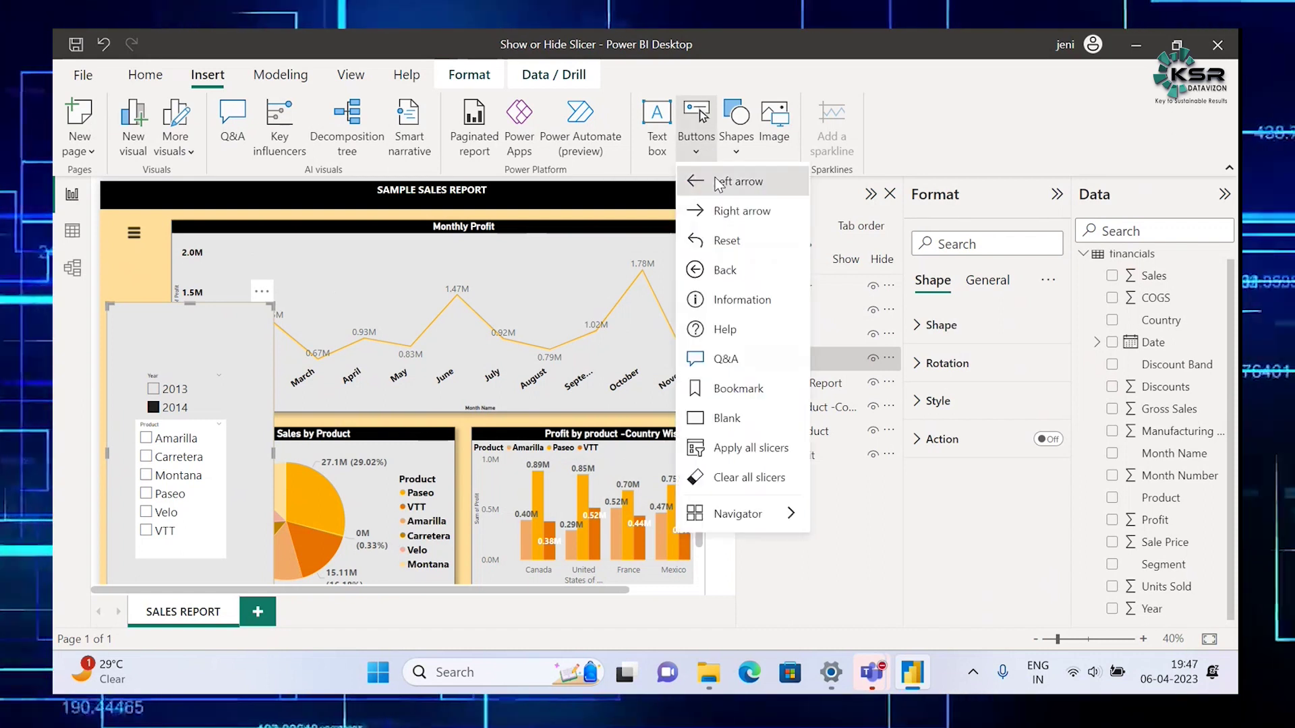
pyautogui.click(705, 181)
pyautogui.moveTo(125, 193); pyautogui.dragTo(253, 345)
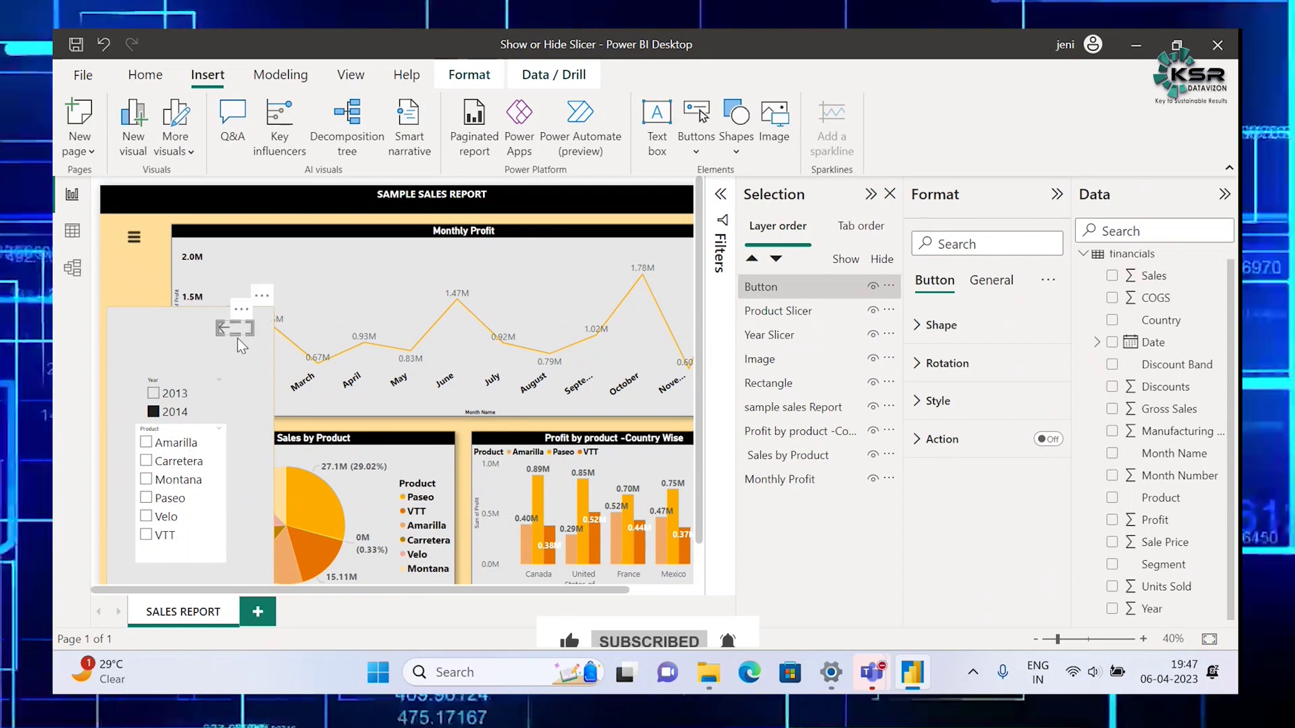
# Step: Move the Year slicer slightly up on the panel and copy its formatting to the Product slicer with Format painter
pyautogui.click(171, 397)
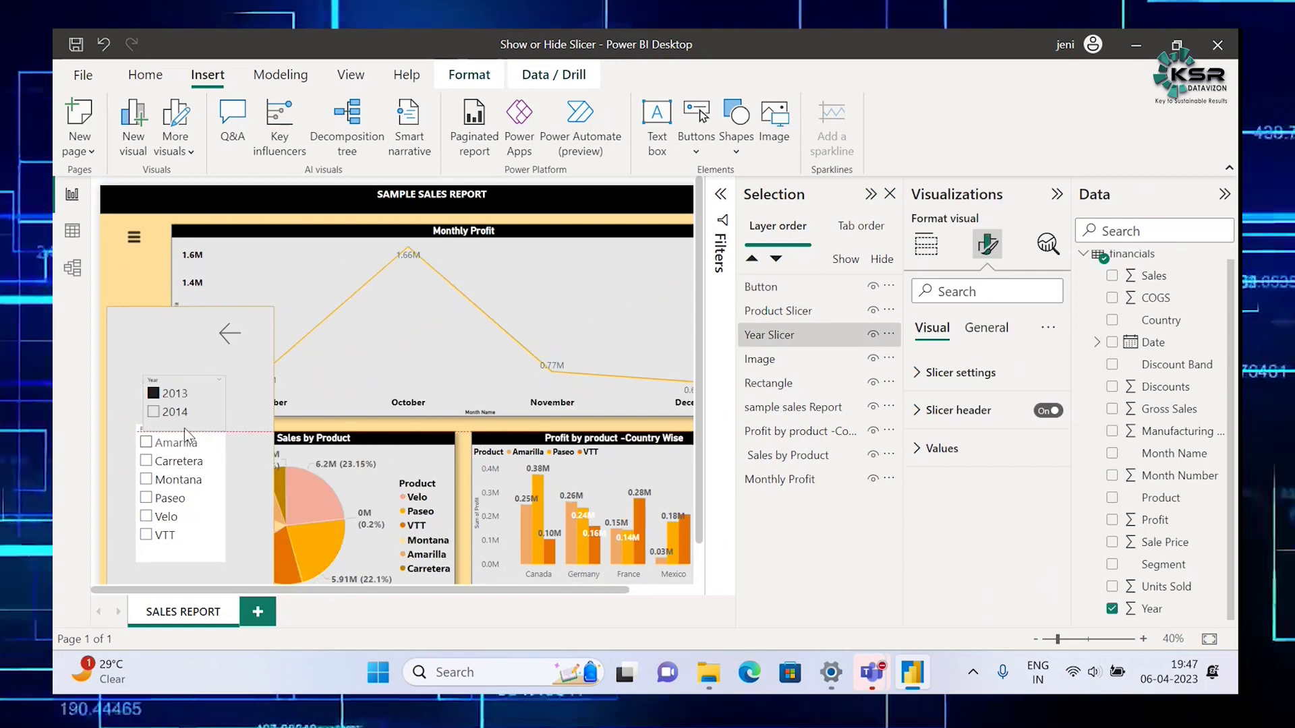
pyautogui.moveTo(179, 378); pyautogui.dragTo(176, 362)
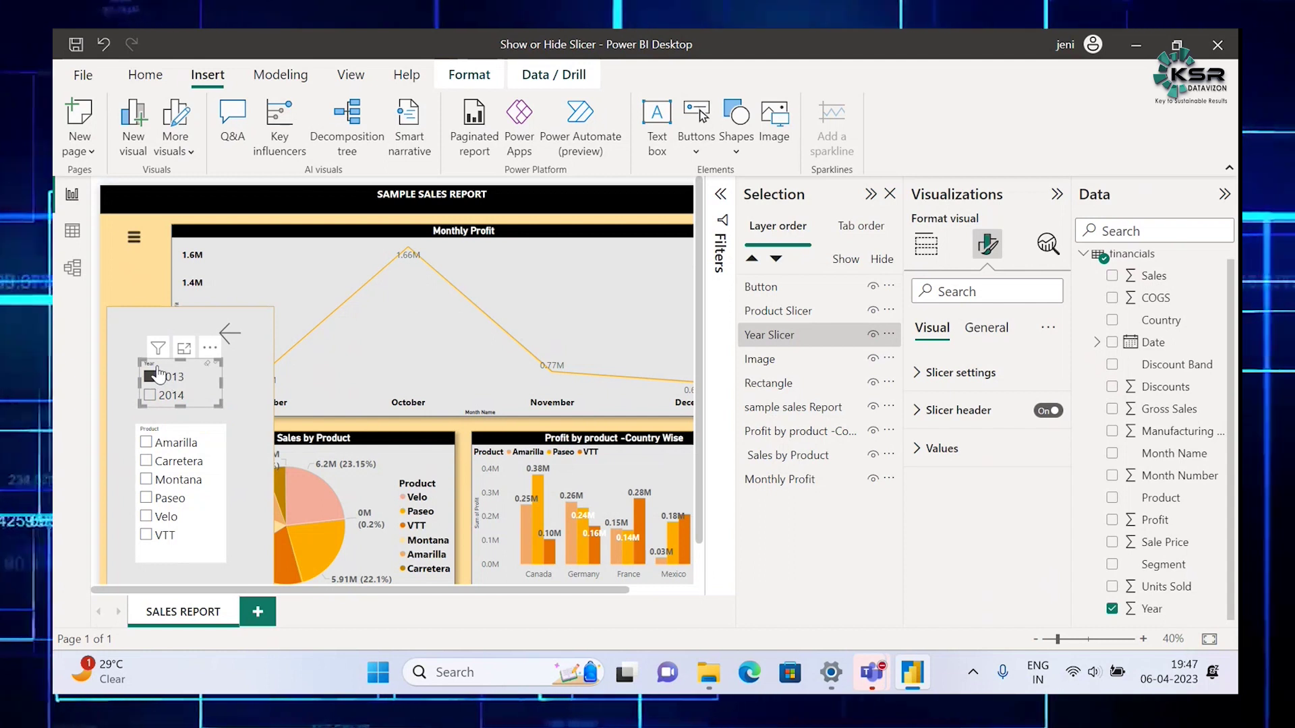
pyautogui.click(146, 79)
pyautogui.click(150, 150)
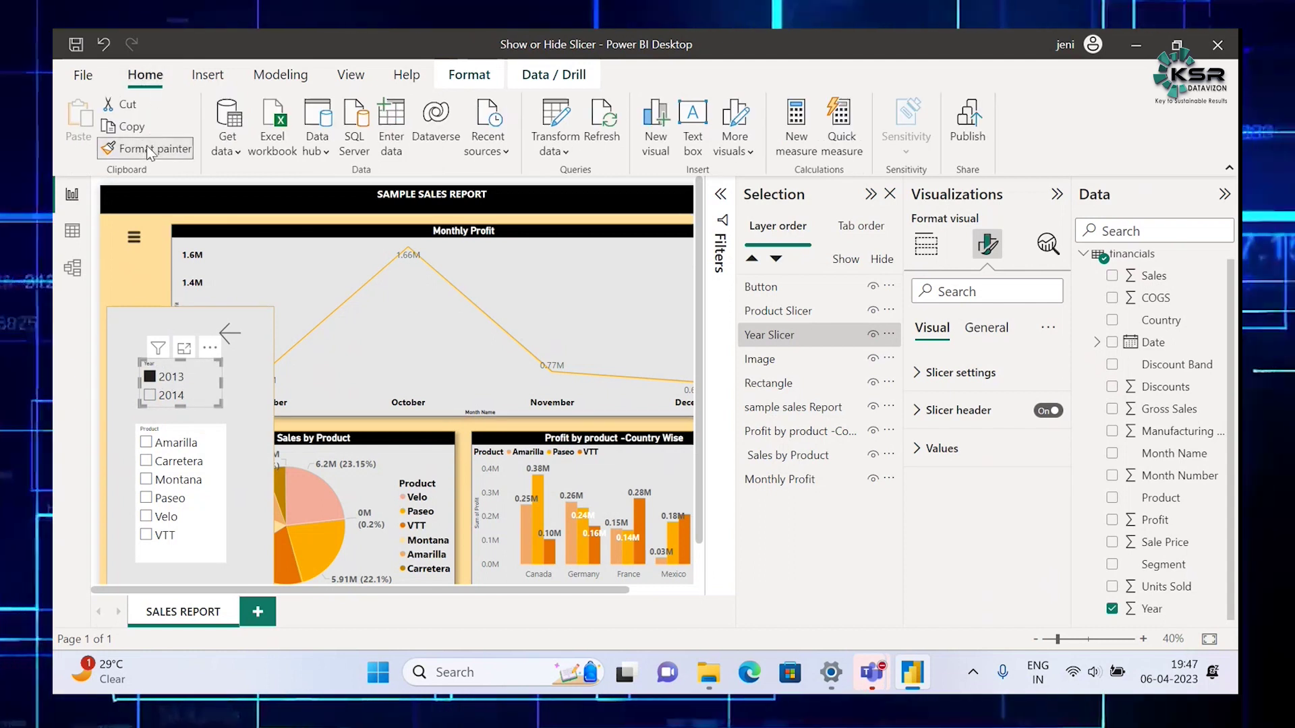
pyautogui.click(183, 458)
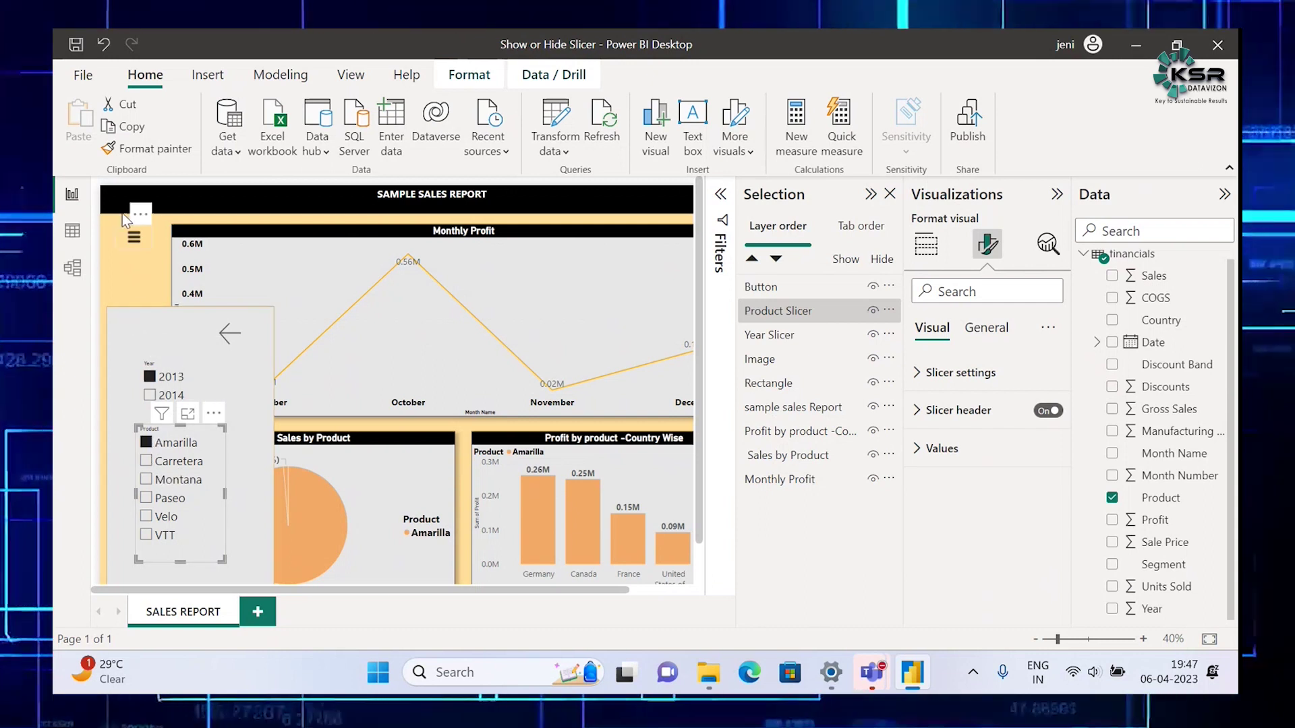
# Step: Group the arrow button, the Year slicer, the Product slicer and the grey rectangle
pyautogui.click(232, 338)
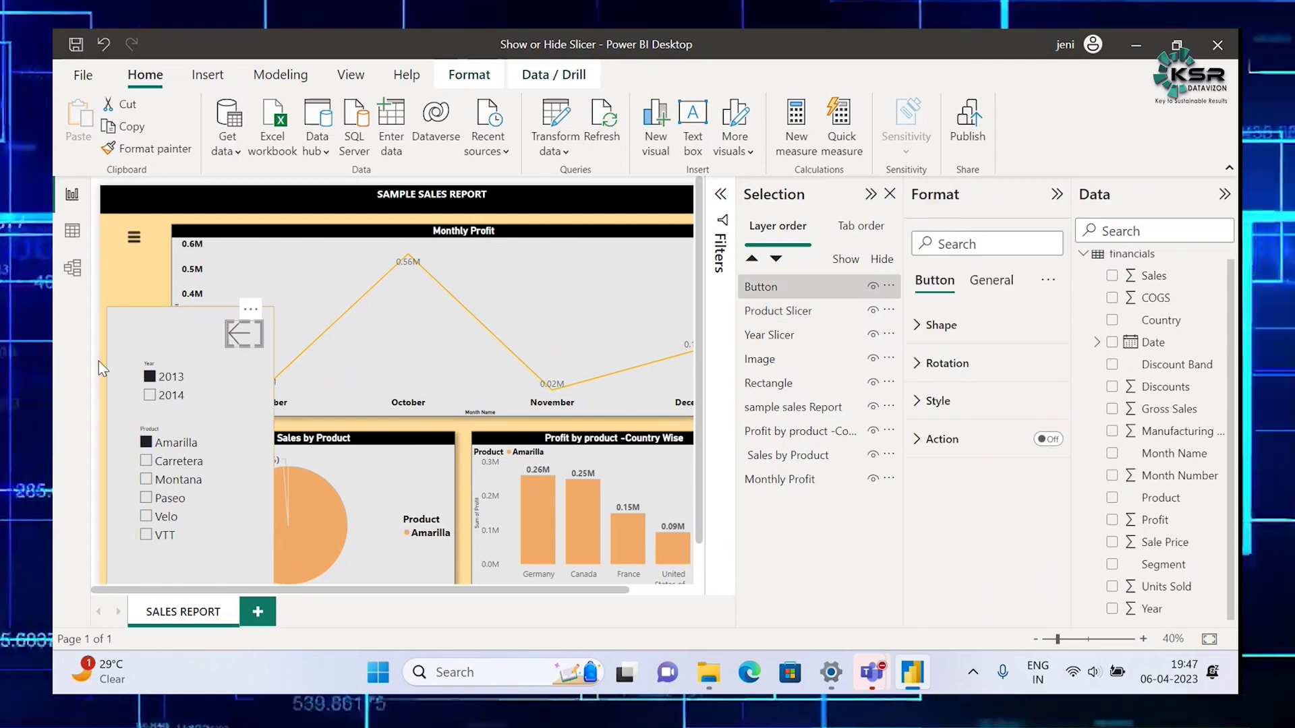
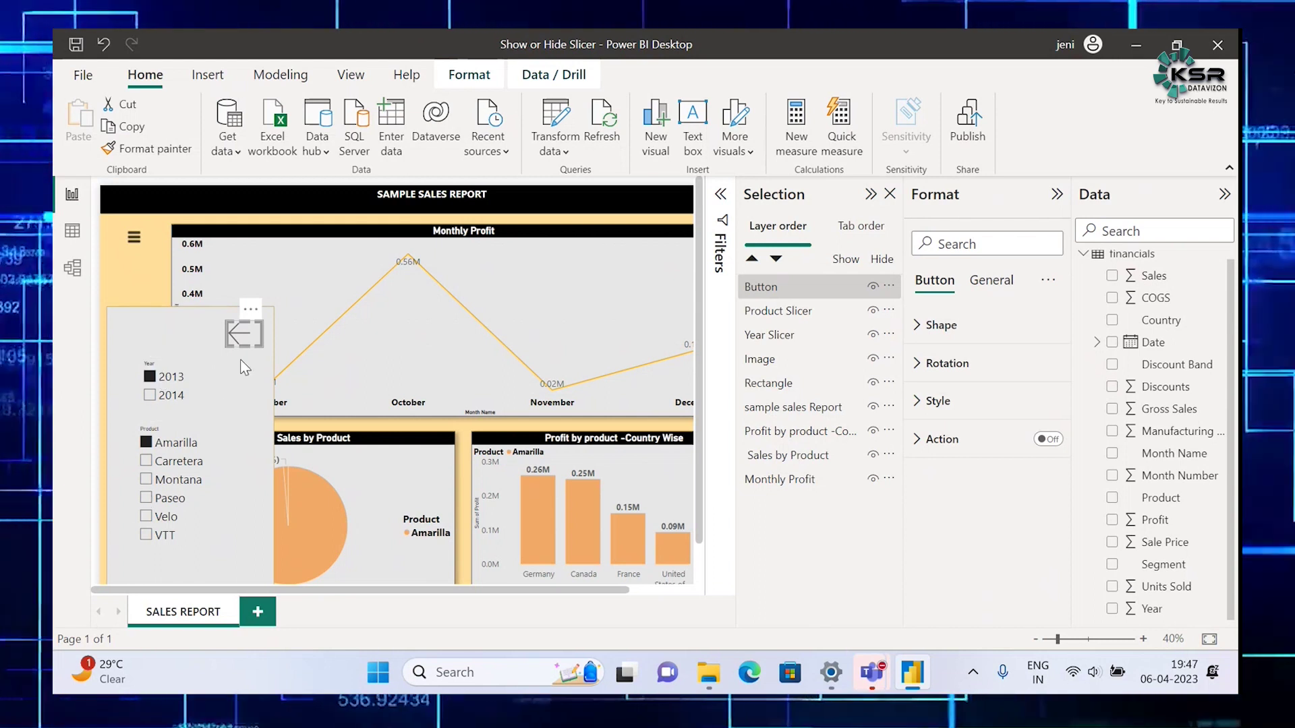
pyautogui.keyDown('ctrl'); pyautogui.click(173, 398); pyautogui.keyUp('ctrl')
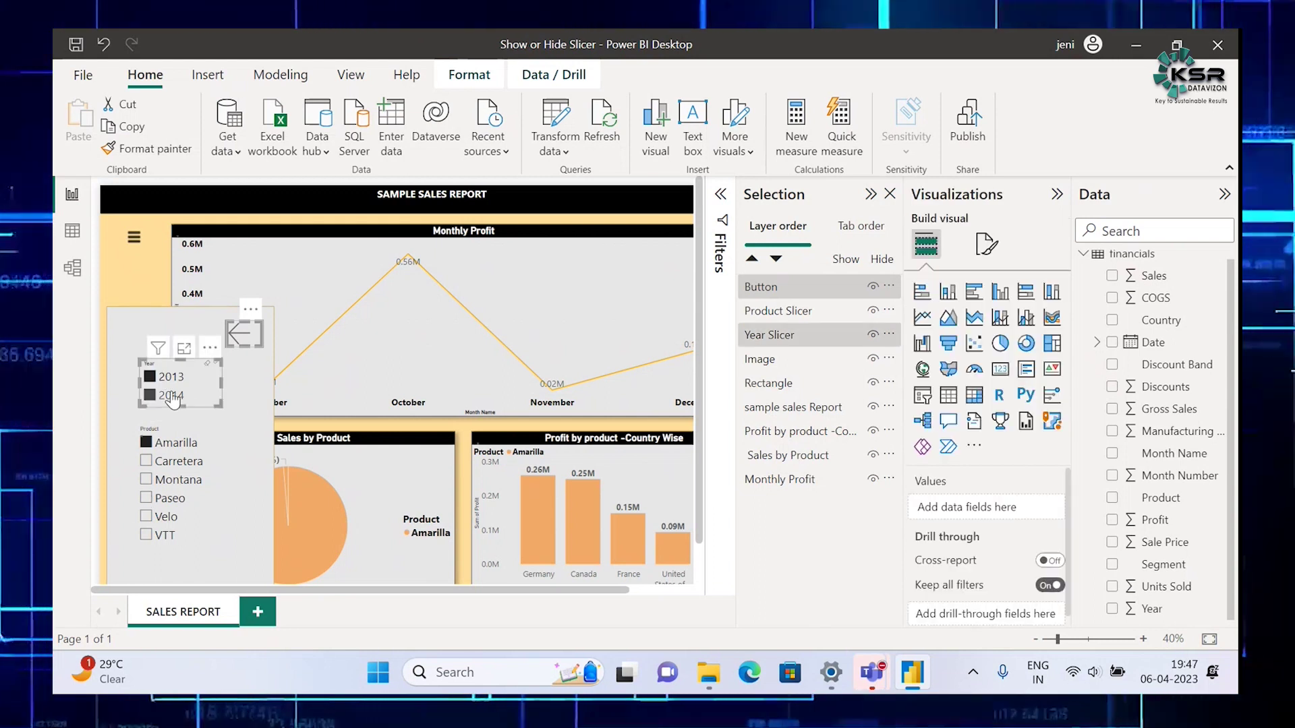
pyautogui.keyDown('ctrl'); pyautogui.click(164, 463); pyautogui.keyUp('ctrl')
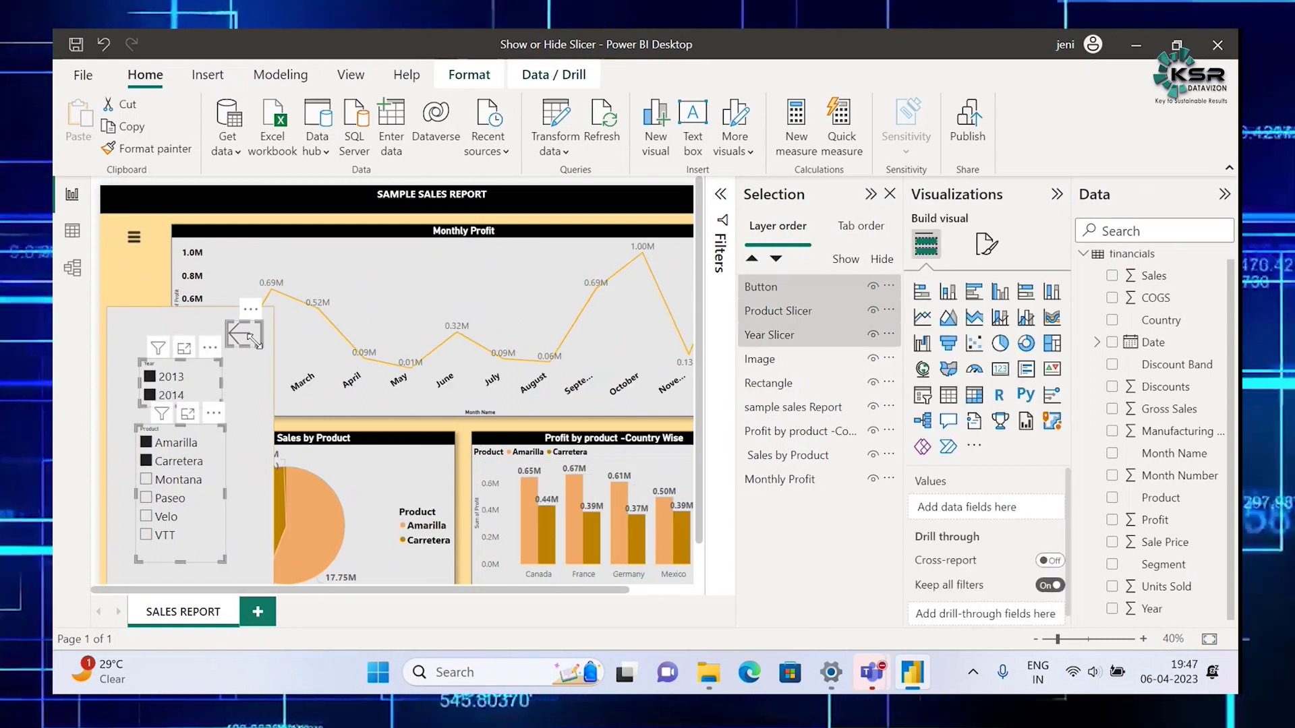
pyautogui.click(257, 451)
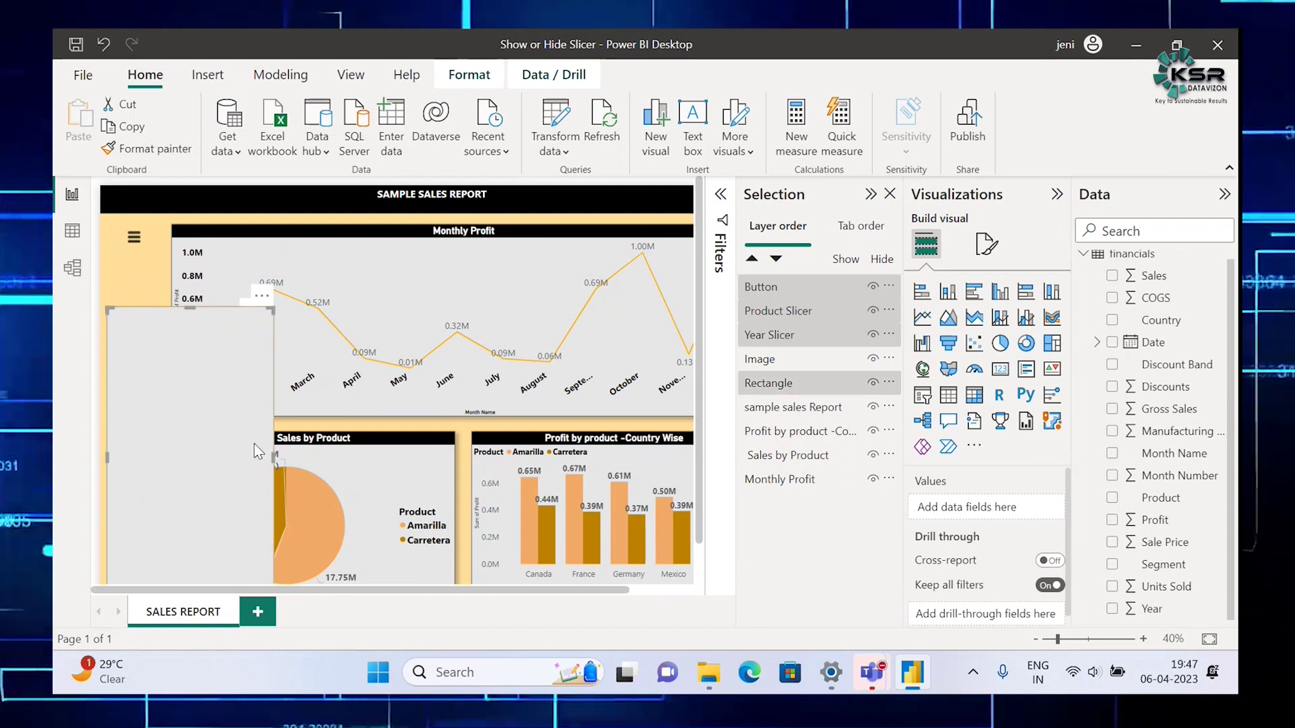
pyautogui.rightClick(256, 450)
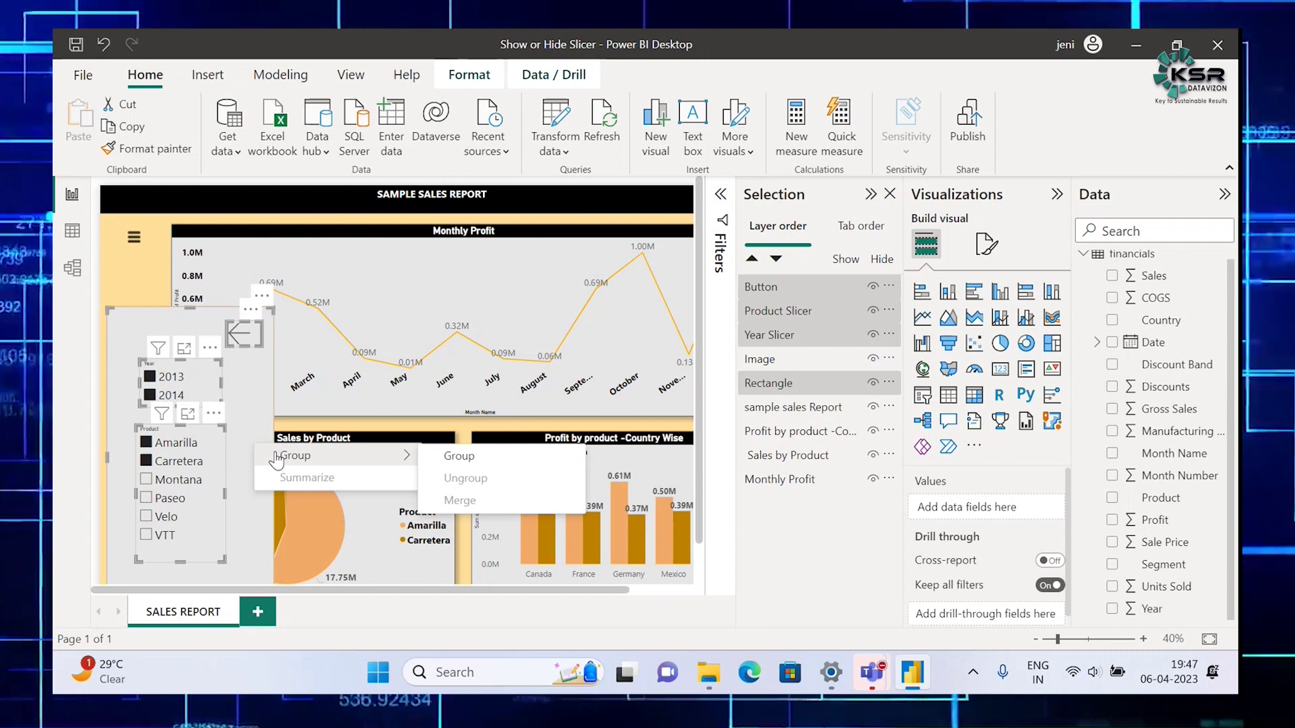
pyautogui.click(449, 456)
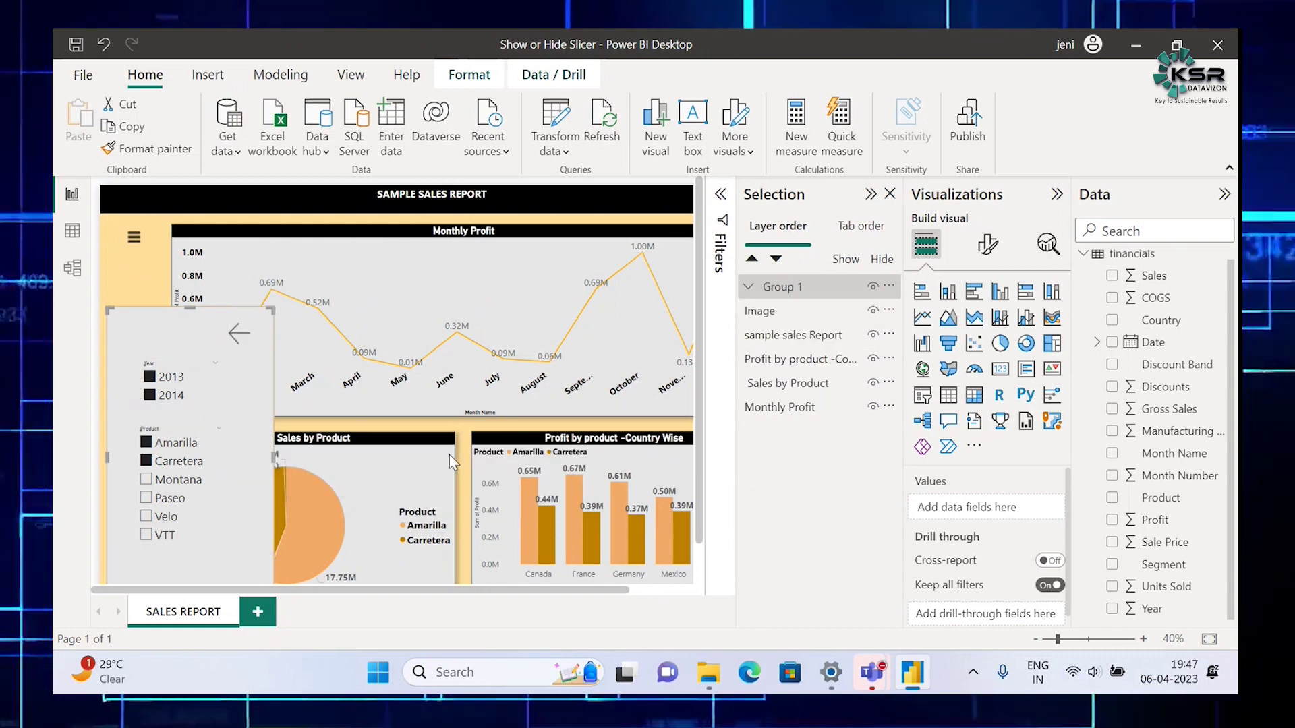
# Step: Rename the new group as "Slicer Panel" and expand it to list its layers
pyautogui.doubleClick(777, 287)
pyautogui.write('Slicer')
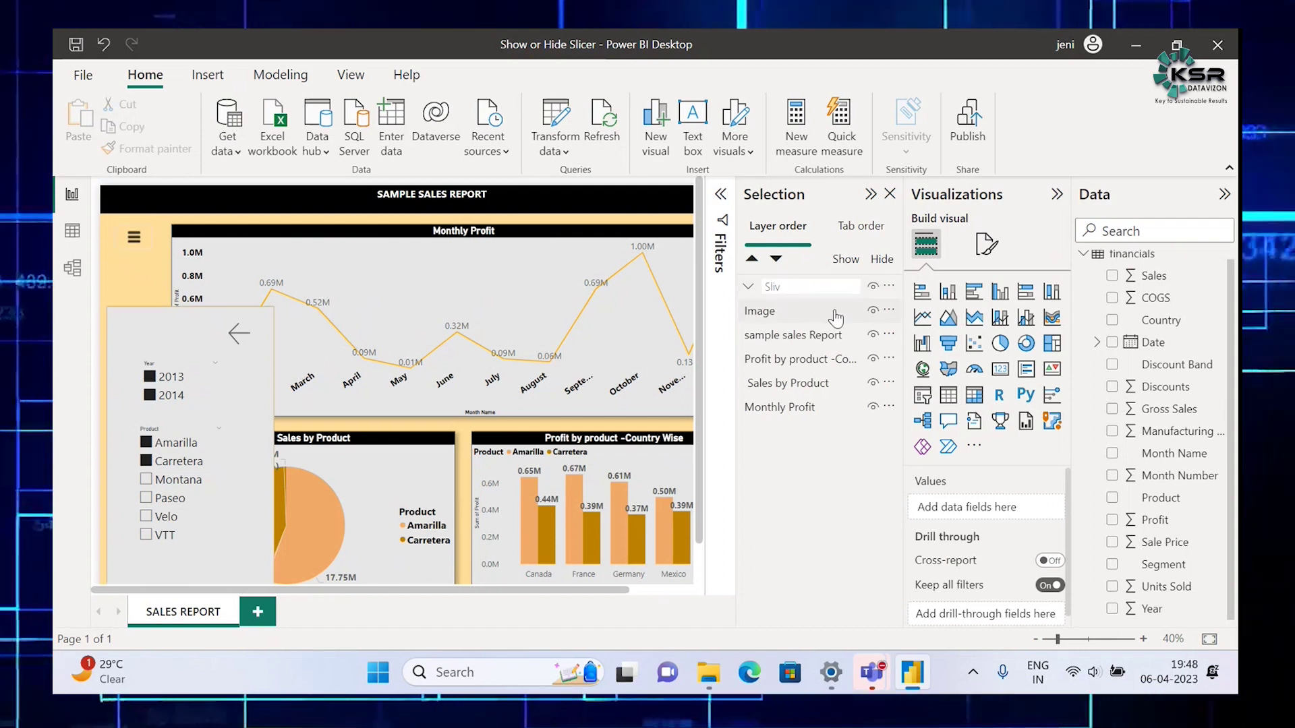
pyautogui.write('cer Panel')
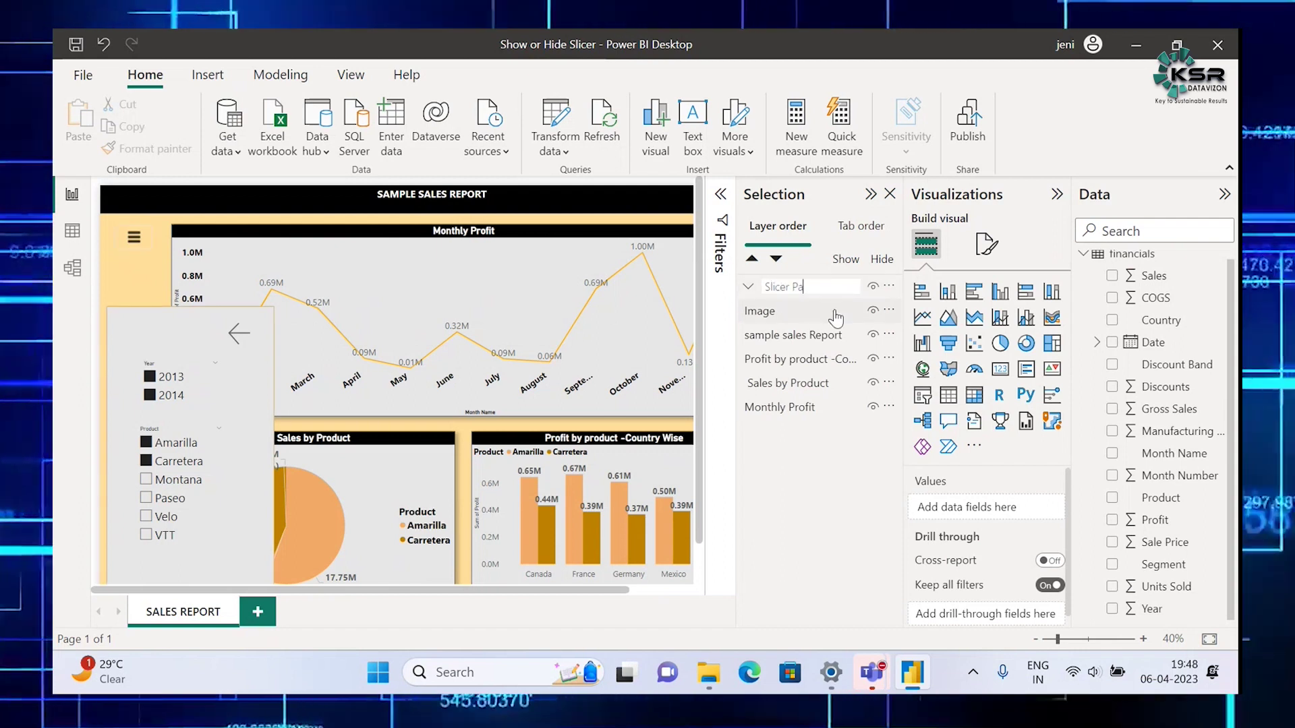
pyautogui.click(748, 288)
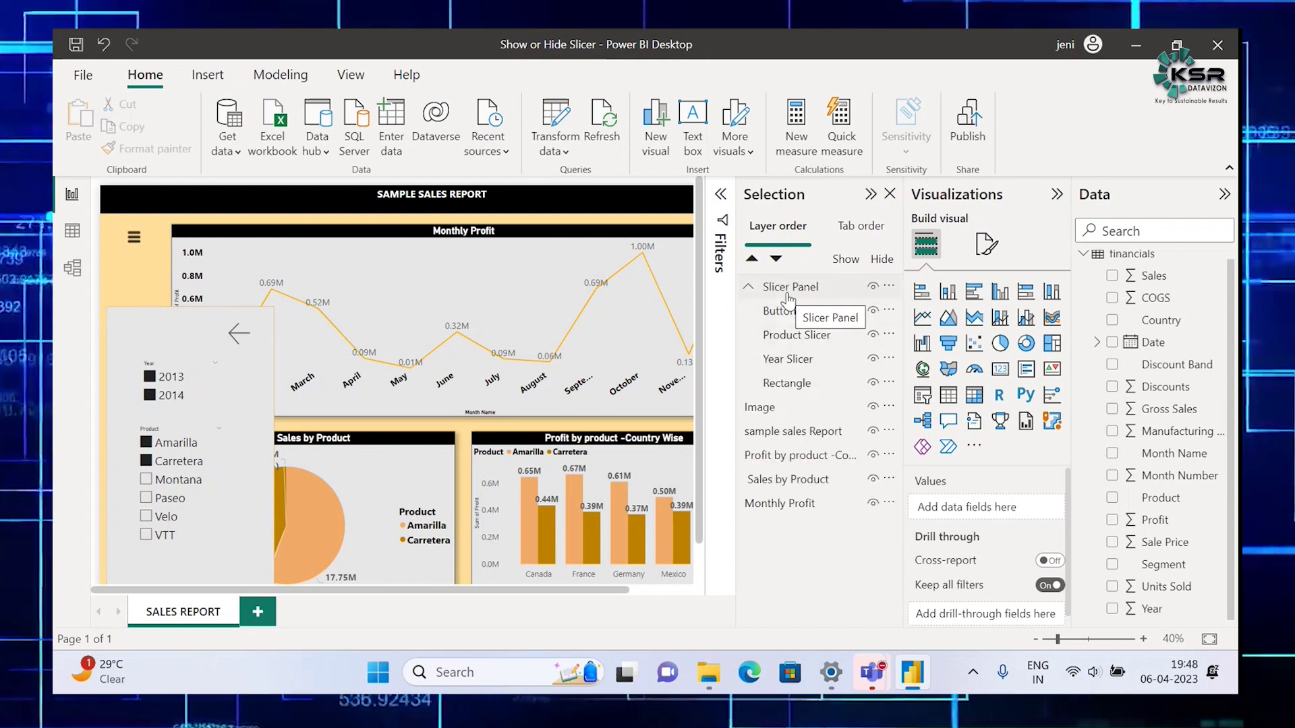
# Step: Filter the report to year 2014 and product Montana with the two slicers, then deselect the visuals
pyautogui.click(149, 384)
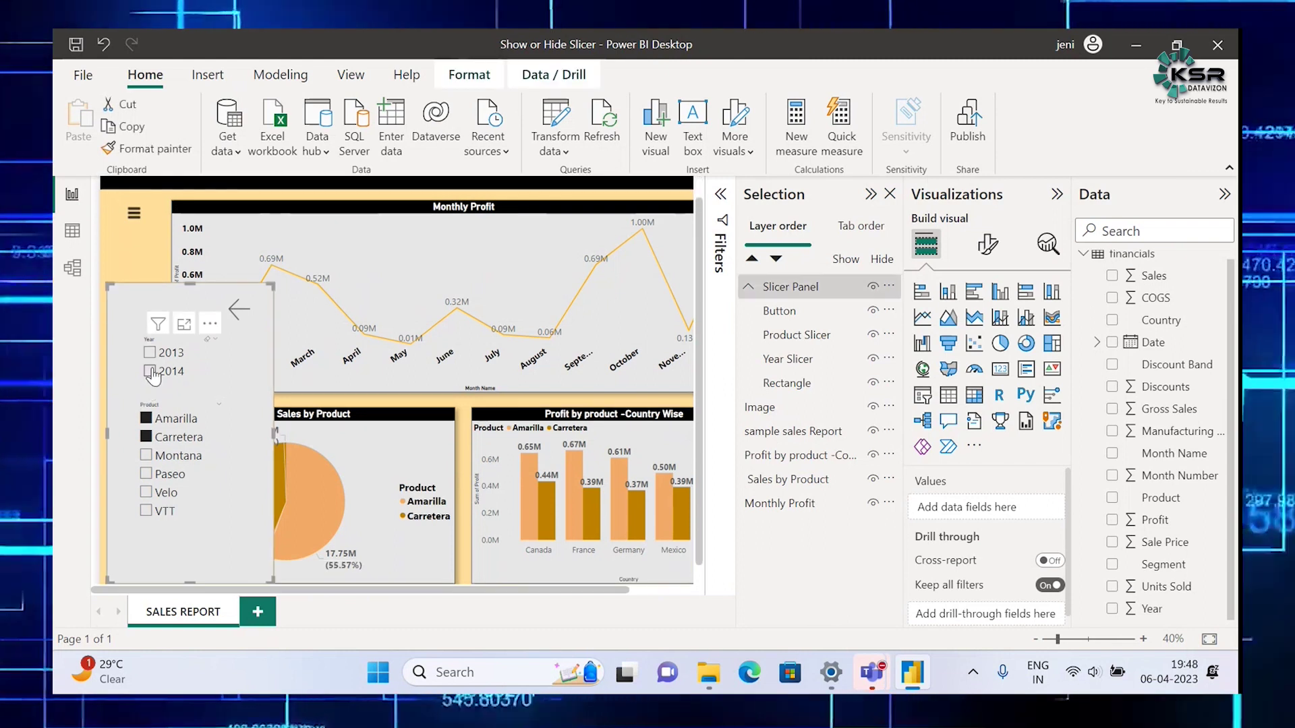
pyautogui.click(150, 372)
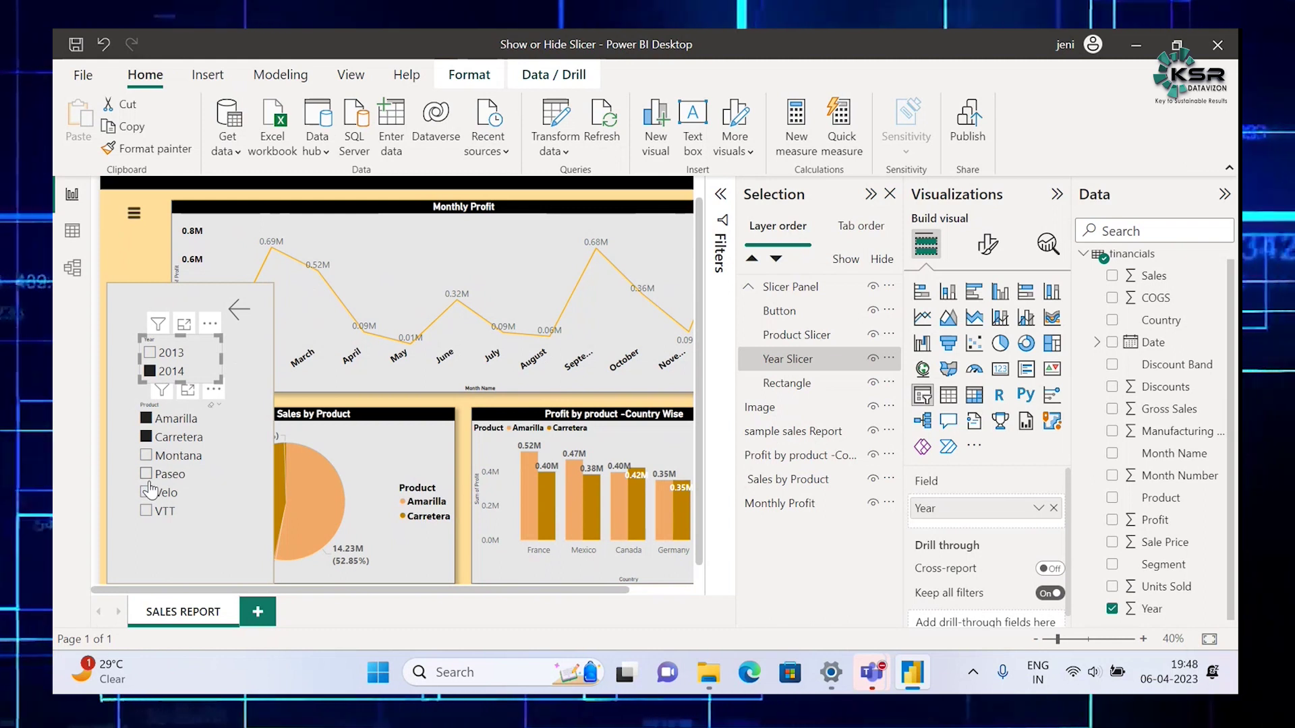
pyautogui.click(149, 456)
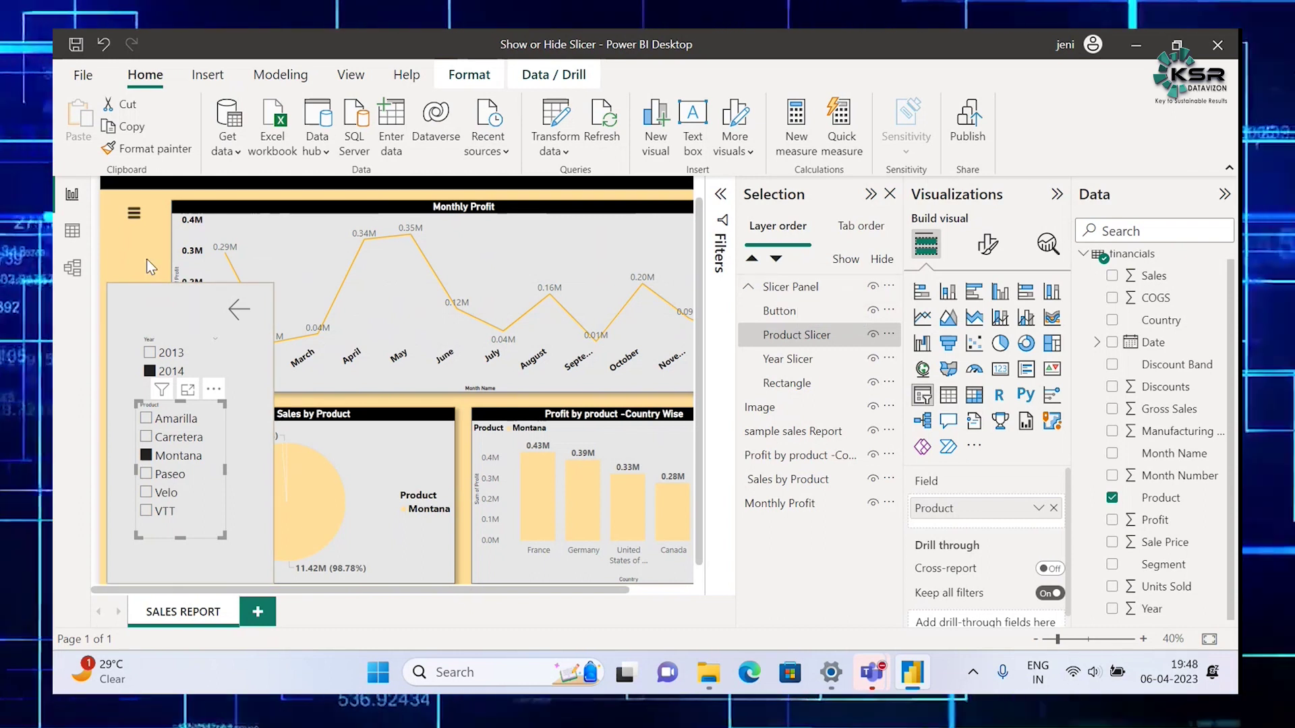
pyautogui.click(174, 538)
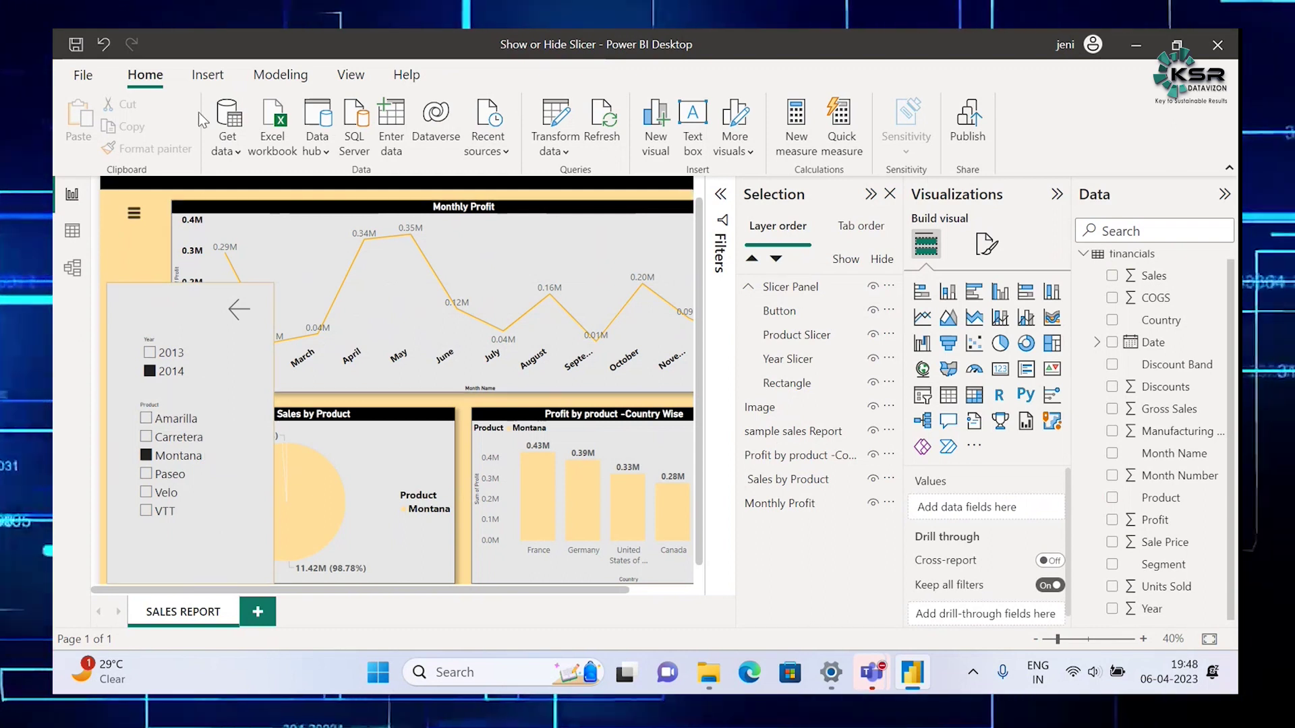
# Step: Display the bookmarks list and add a bookmark of the current page state named "Show Slicer"
pyautogui.click(337, 77)
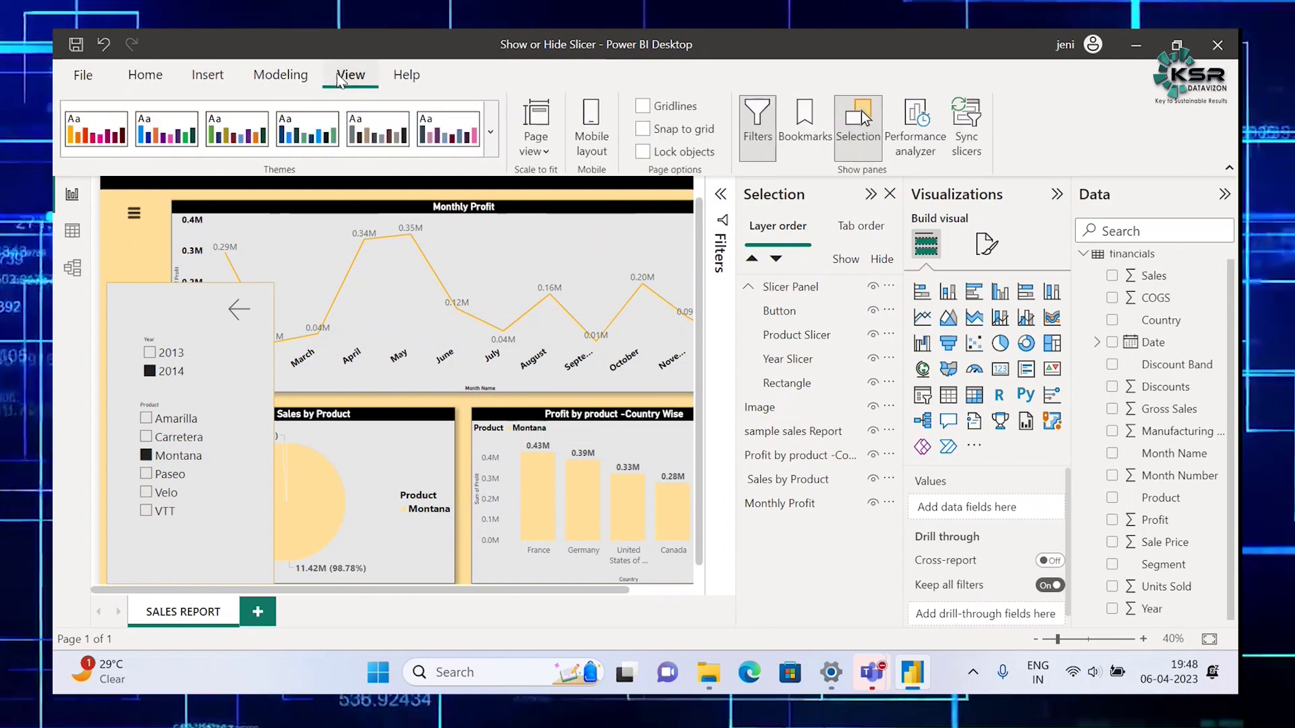
pyautogui.click(820, 129)
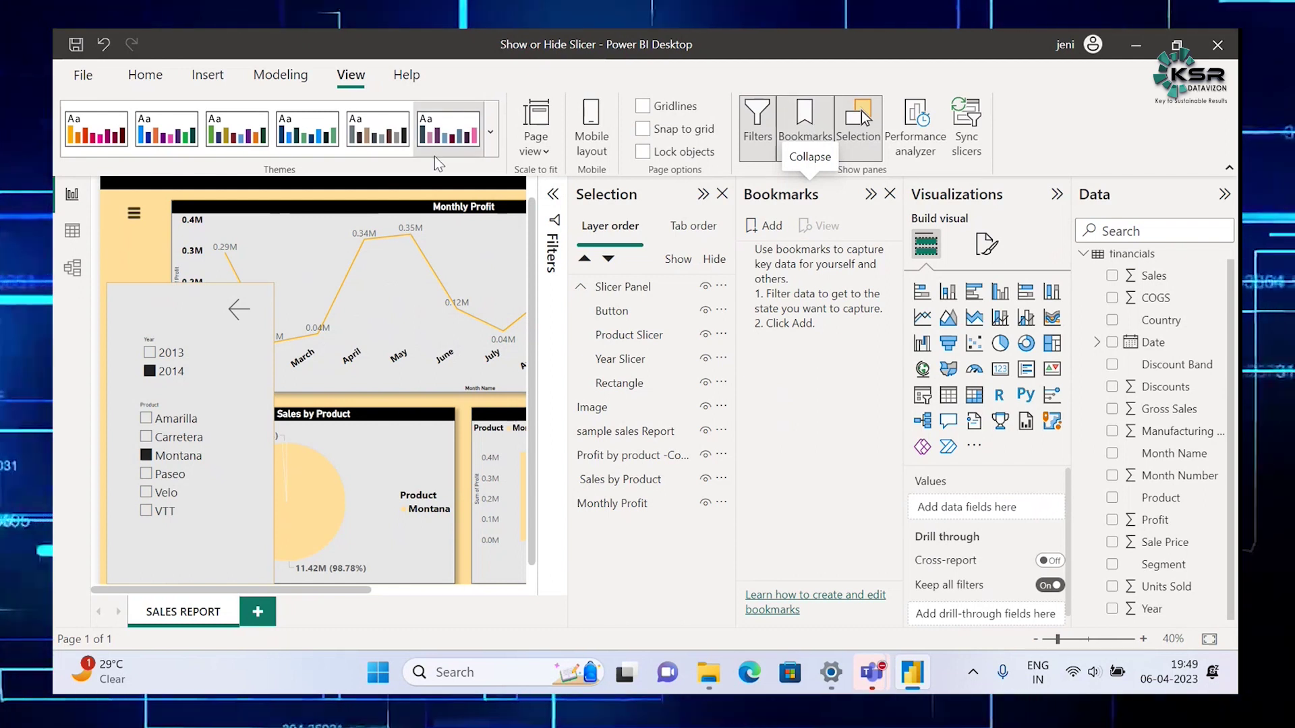
pyautogui.moveTo(224, 352)
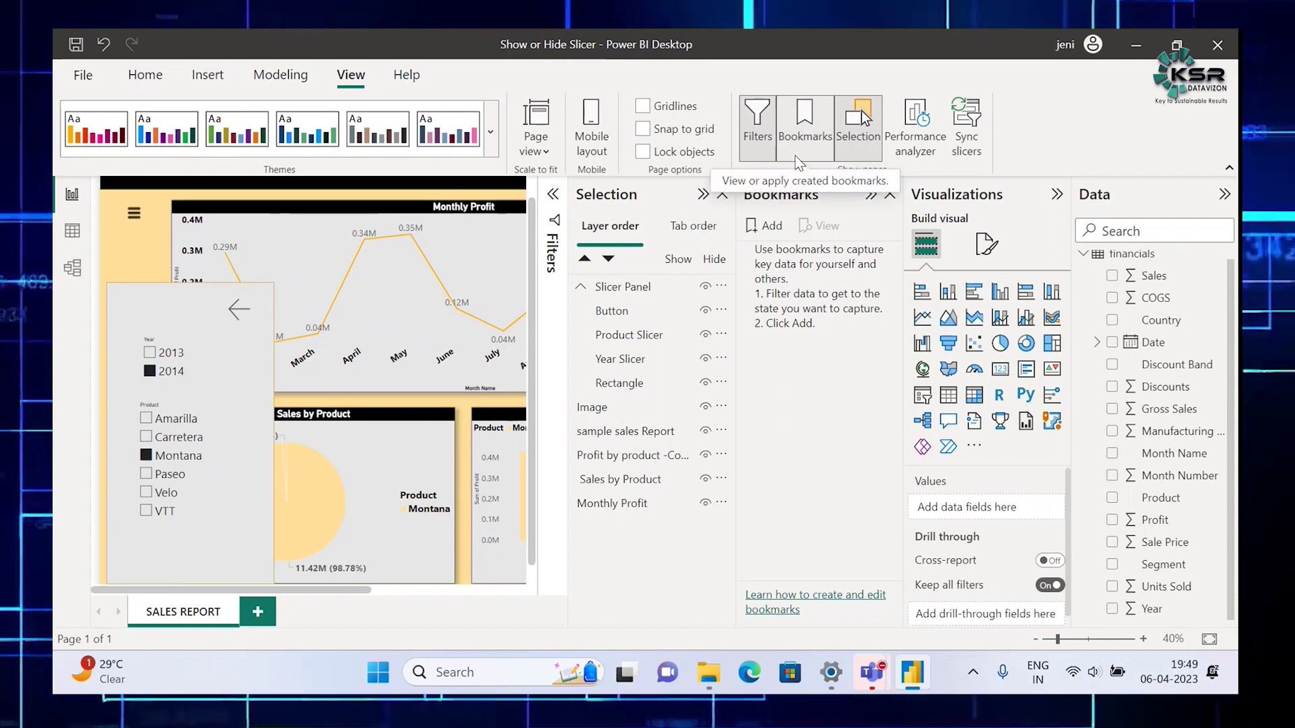
pyautogui.click(762, 228)
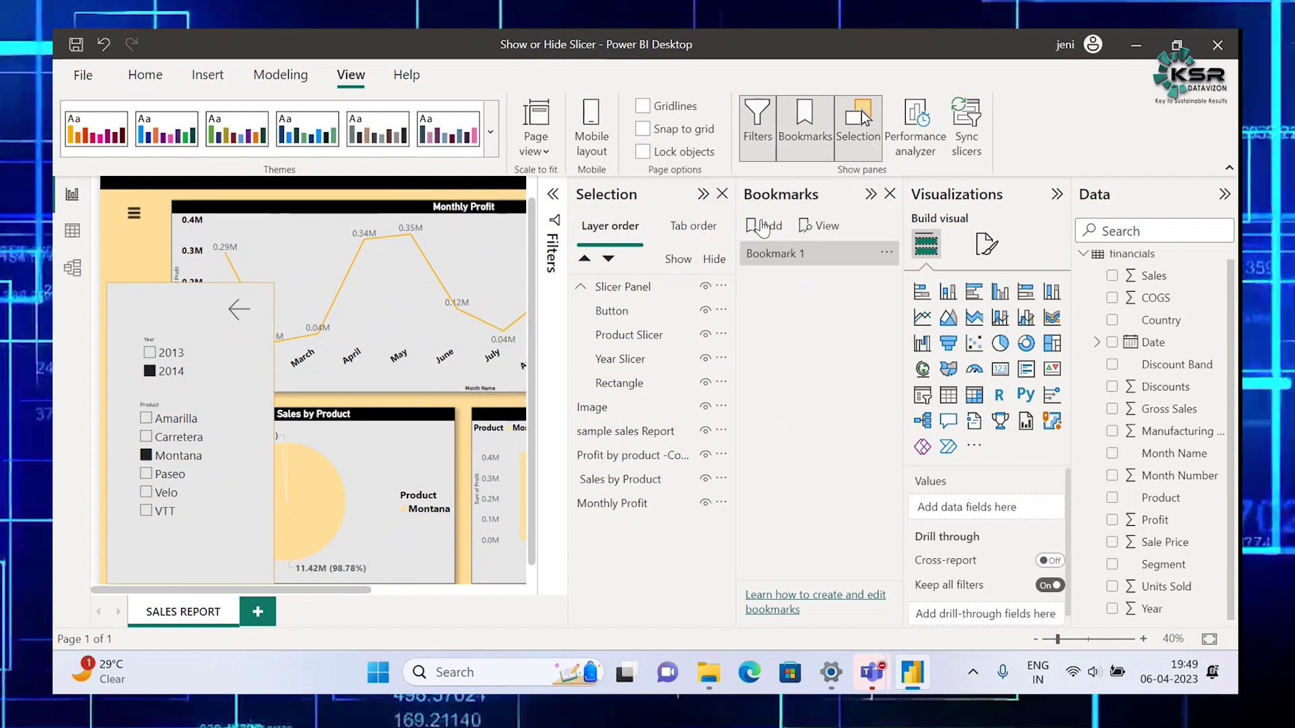
pyautogui.doubleClick(780, 256)
pyautogui.write('Sh')
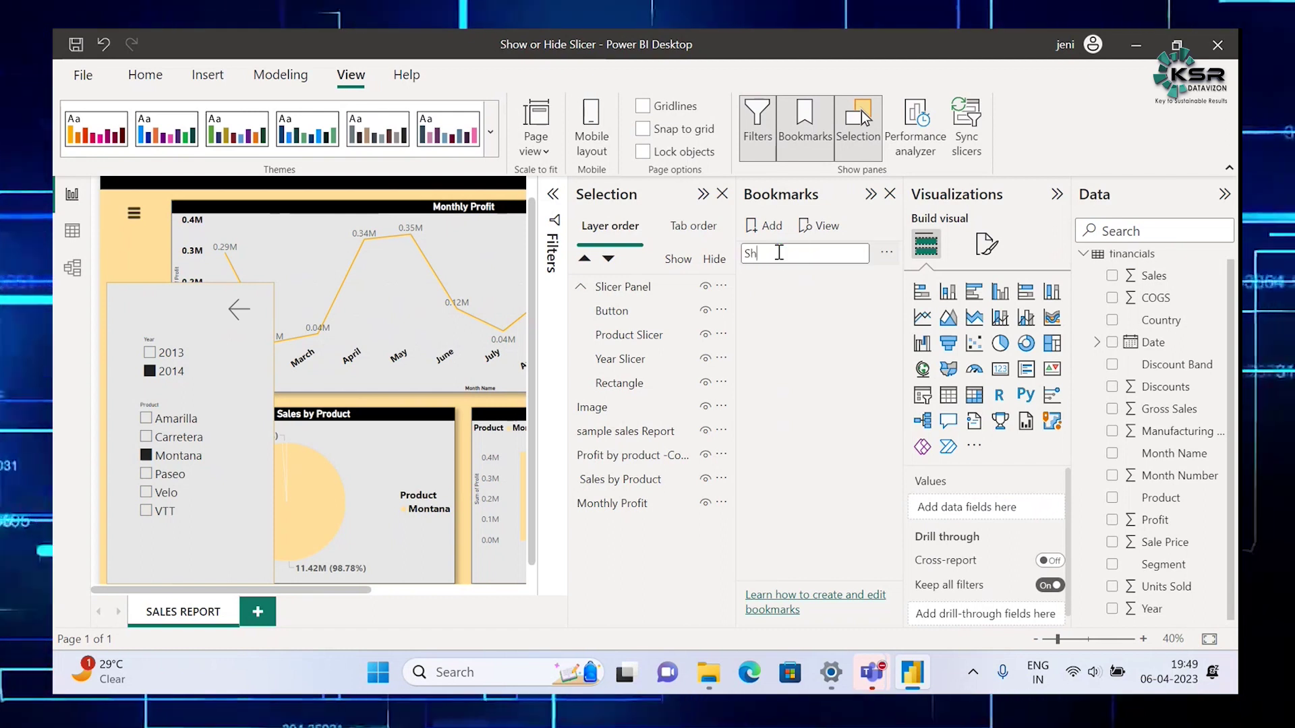
pyautogui.write('ow Slicer')
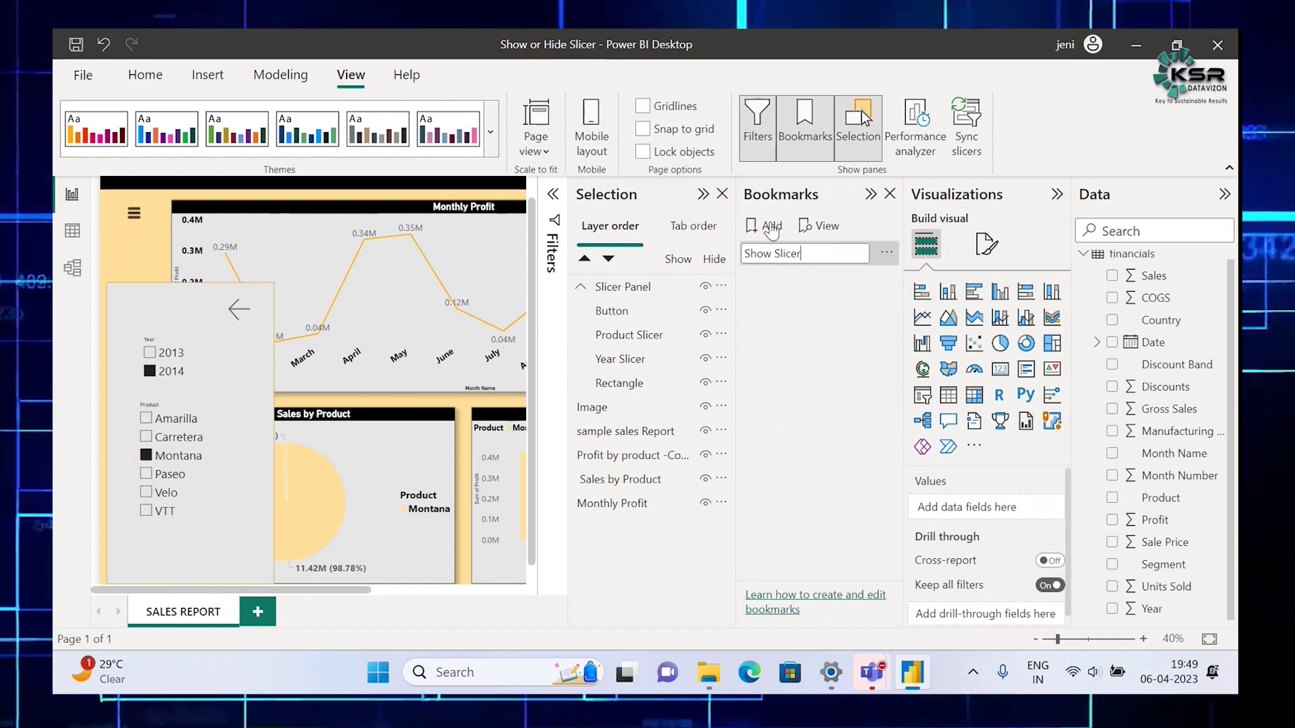
# Step: Add a second bookmark of the current page state and rename it as "Hide Slicer"
pyautogui.click(771, 229)
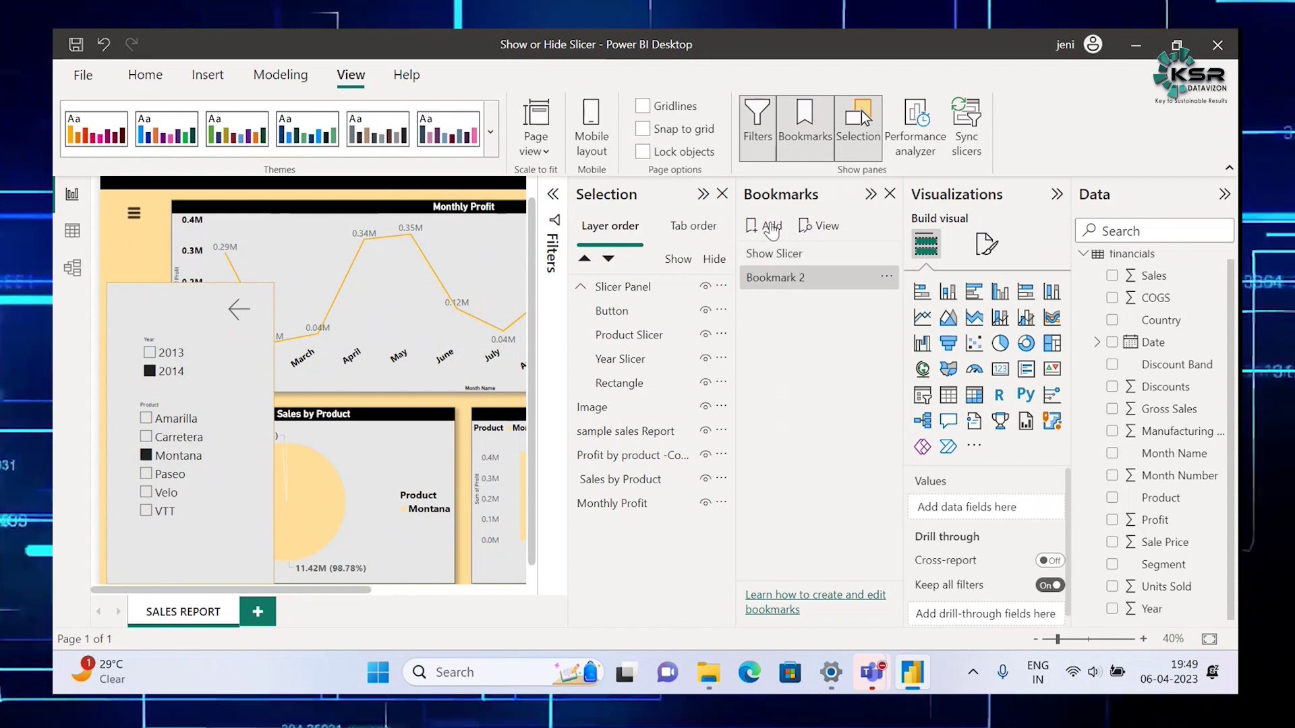
pyautogui.doubleClick(787, 282)
pyautogui.write('Hi')
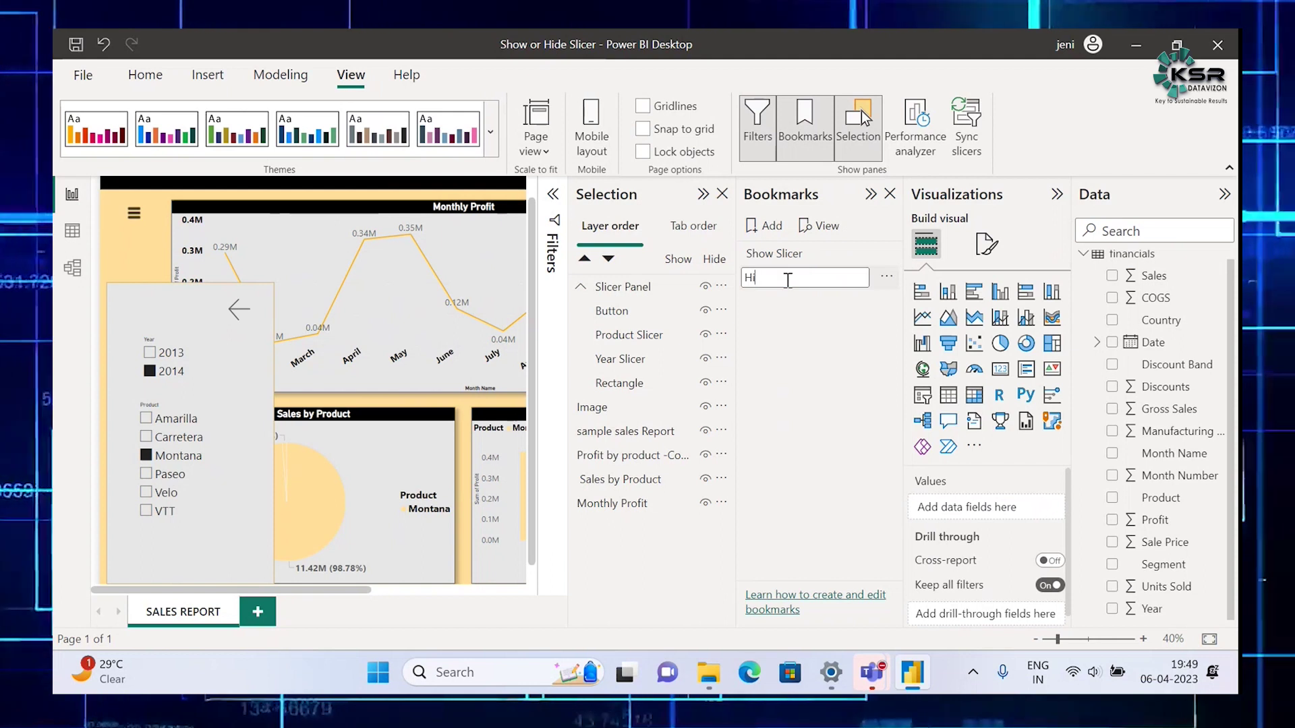
pyautogui.write('de Slicer')
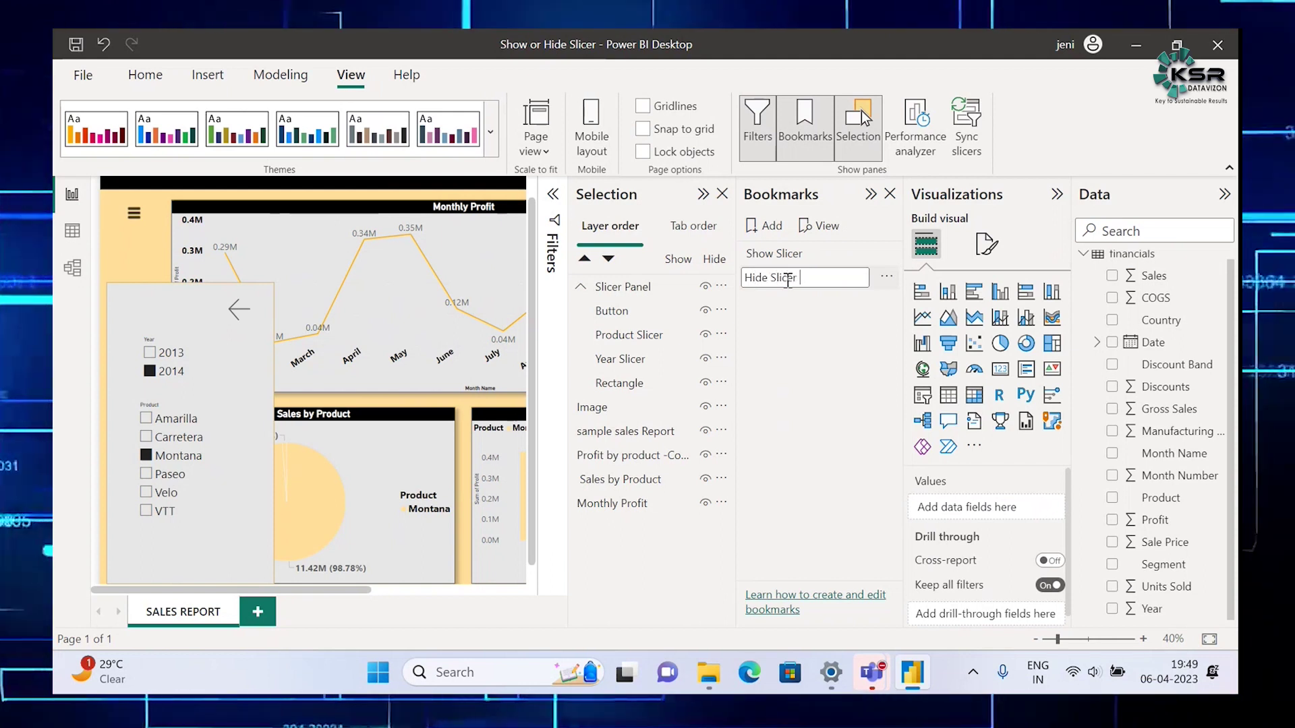
pyautogui.press('Return')
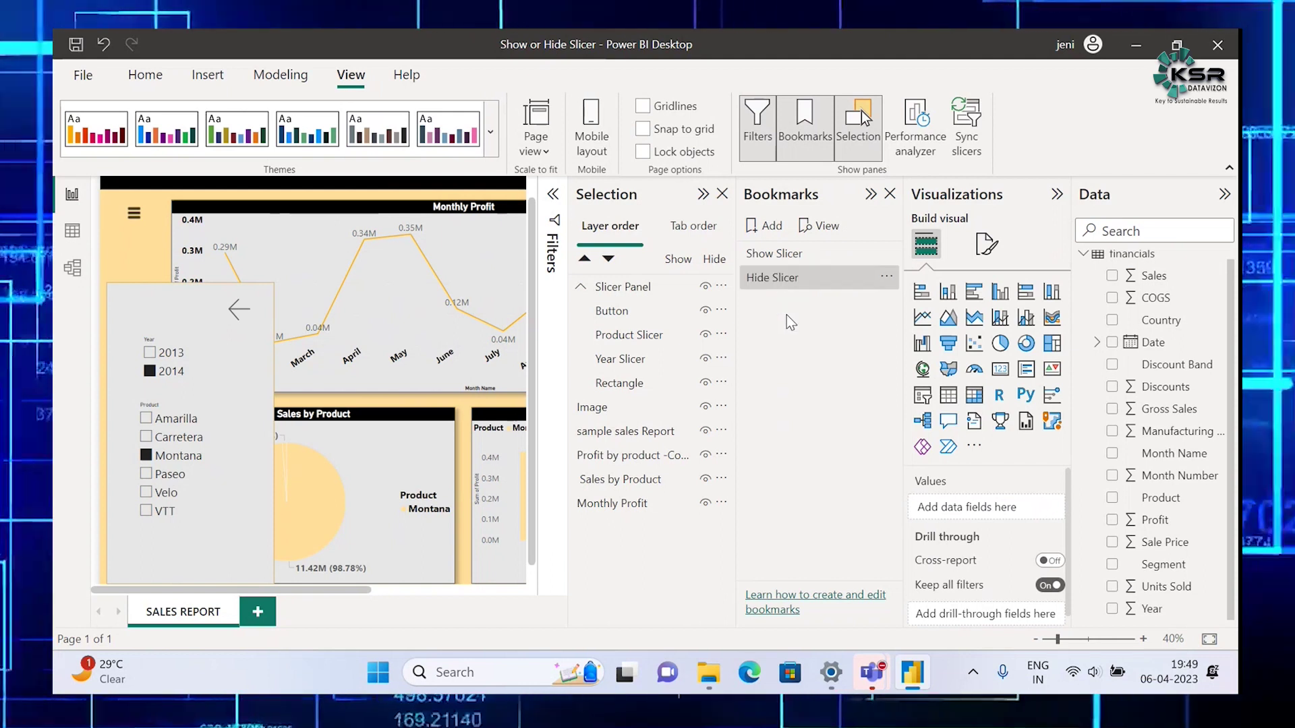
# Step: Hide the Slicer Panel group and update the Hide Slicer bookmark with this page state
pyautogui.click(770, 277)
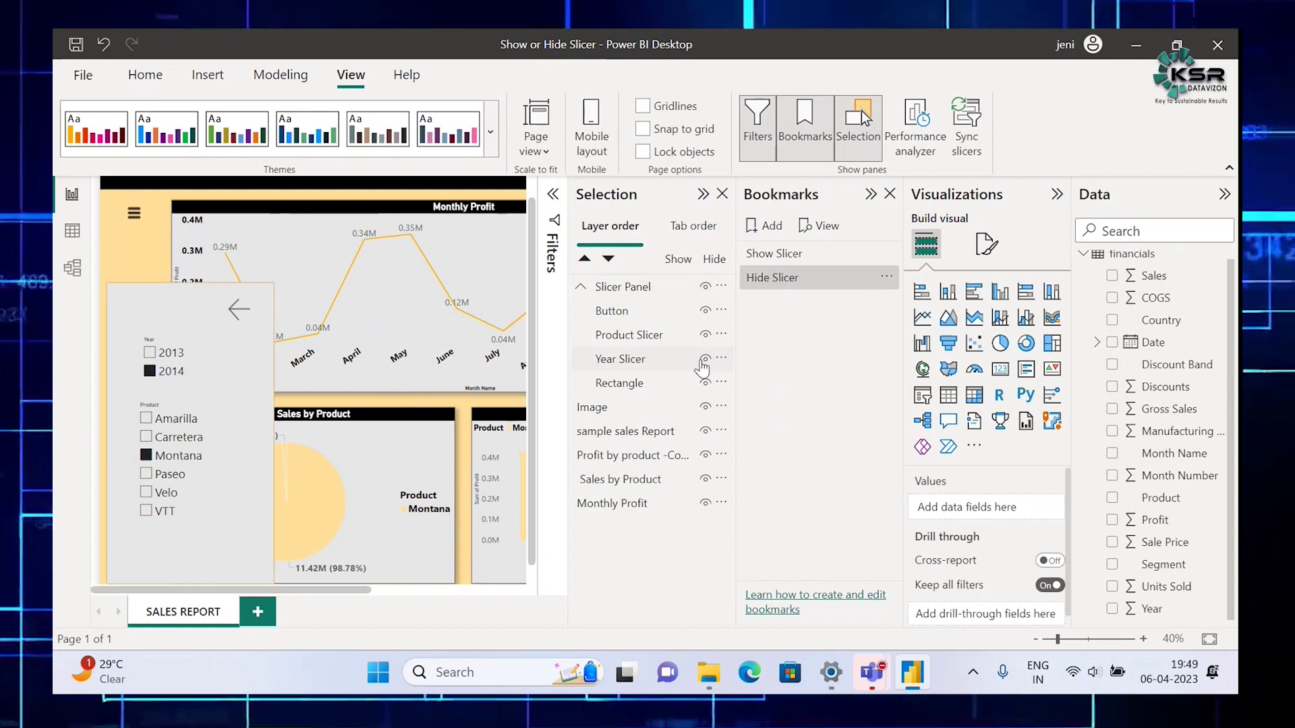
pyautogui.click(705, 288)
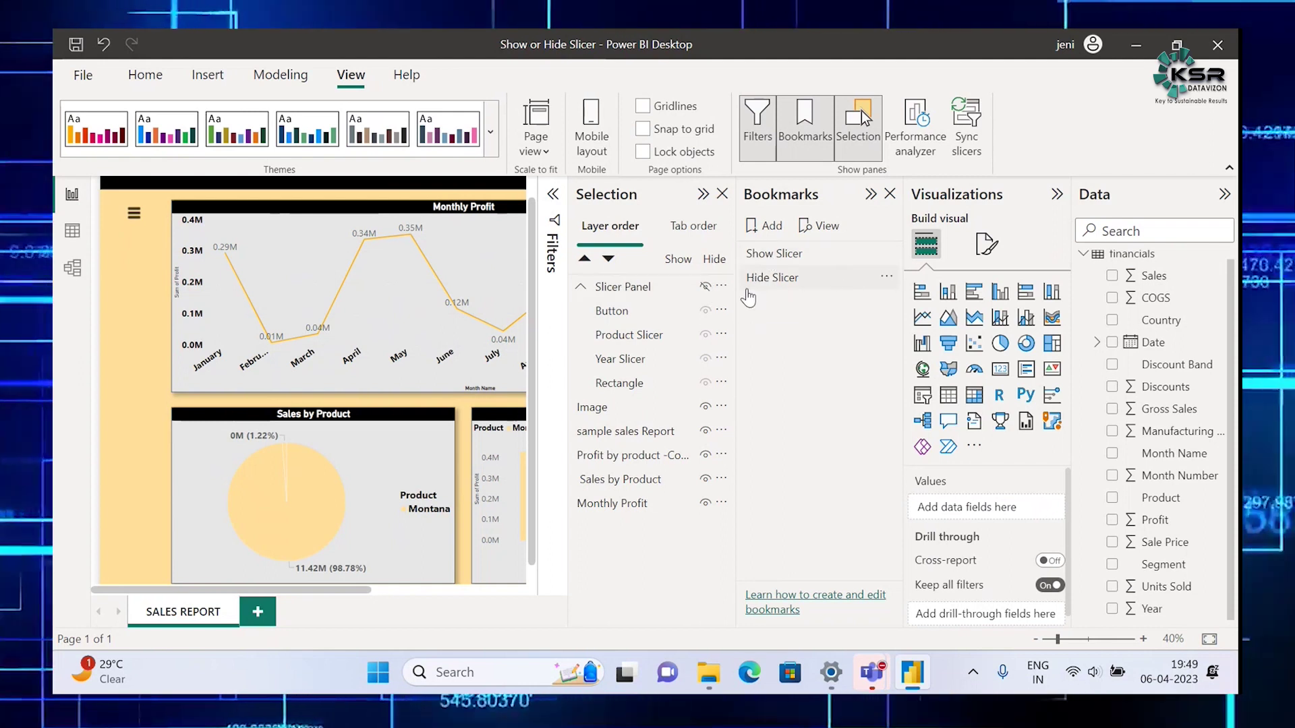
pyautogui.click(886, 279)
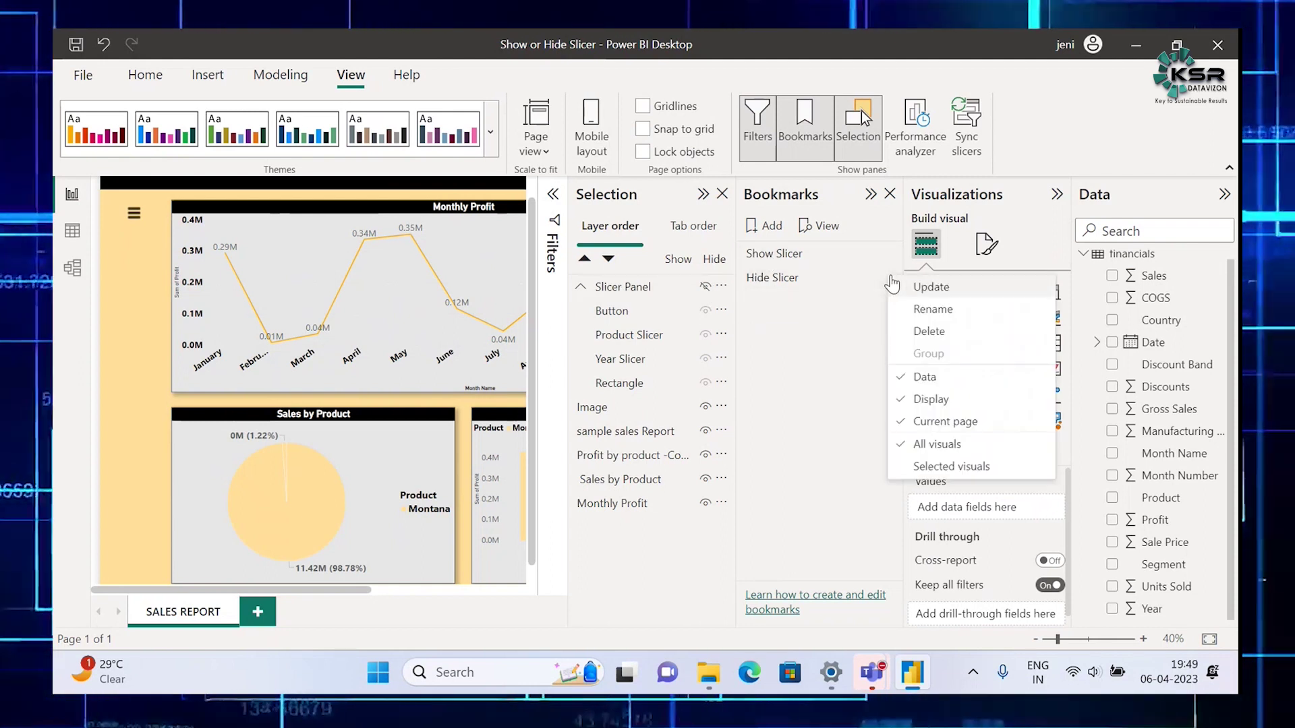
pyautogui.click(903, 288)
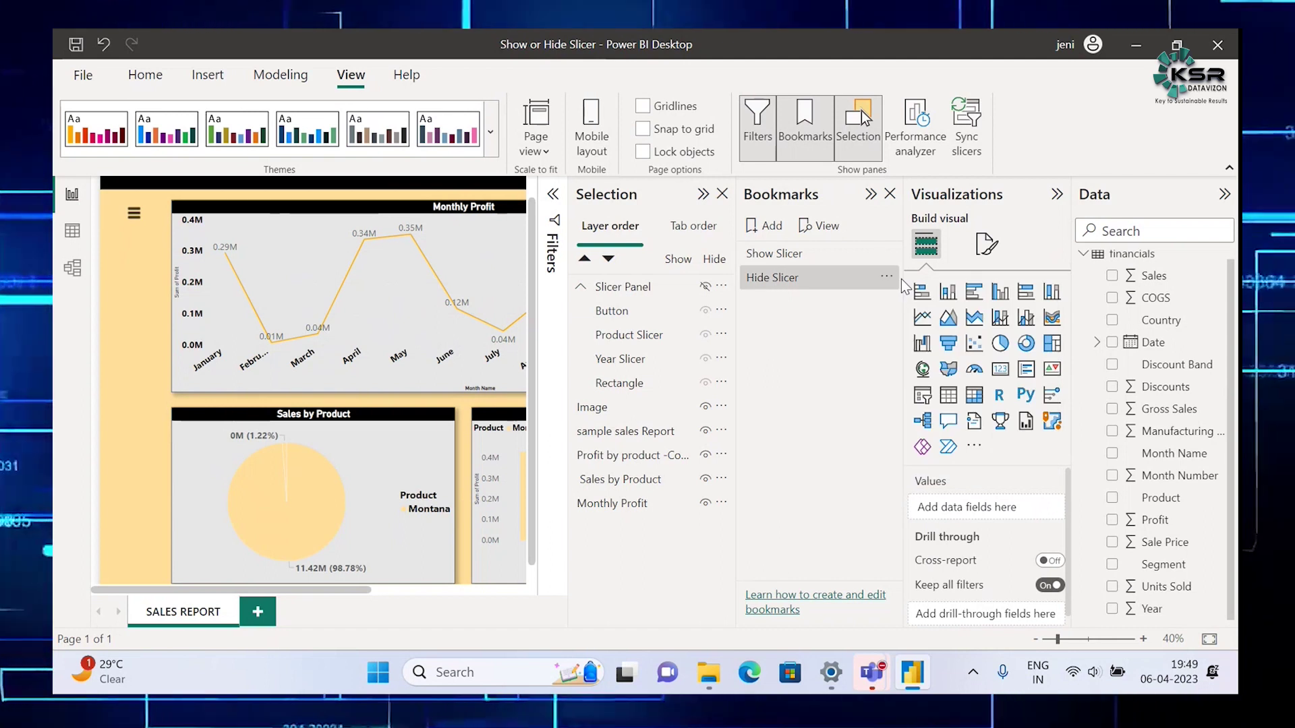
# Step: Make the Slicer Panel group visible and update the Show Slicer bookmark with this page state
pyautogui.click(756, 257)
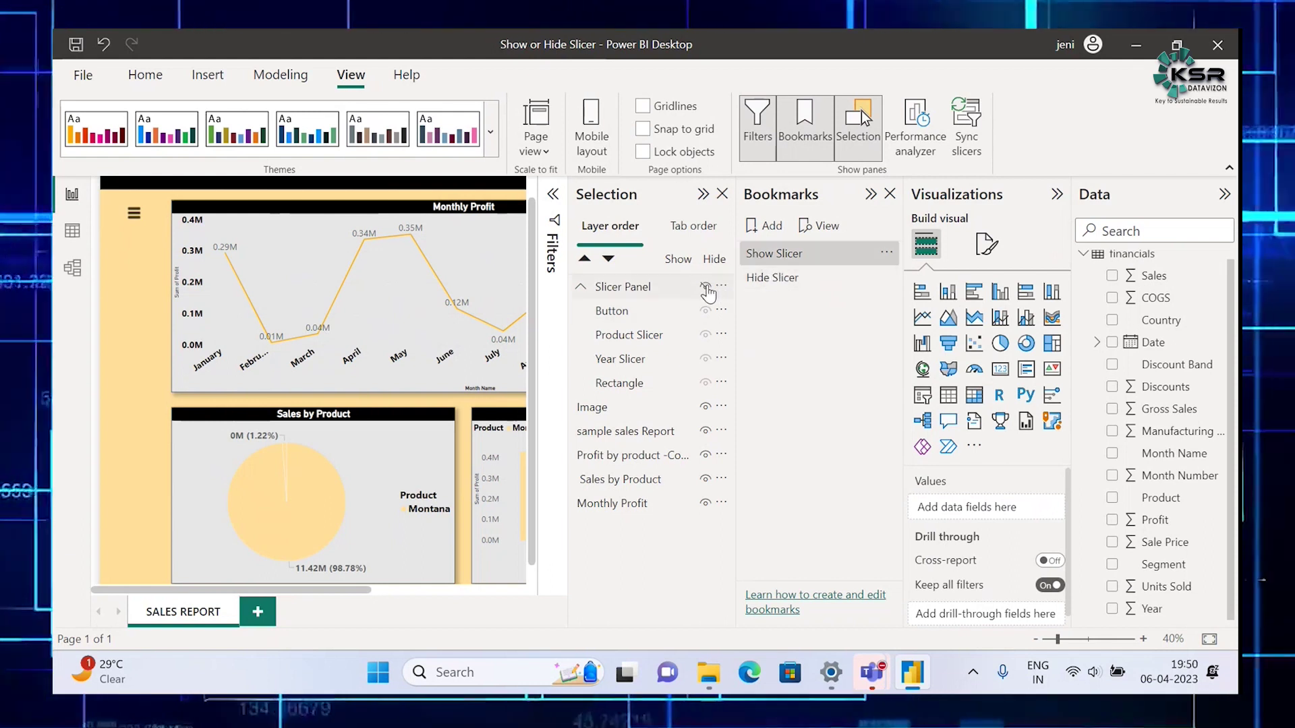
pyautogui.click(705, 288)
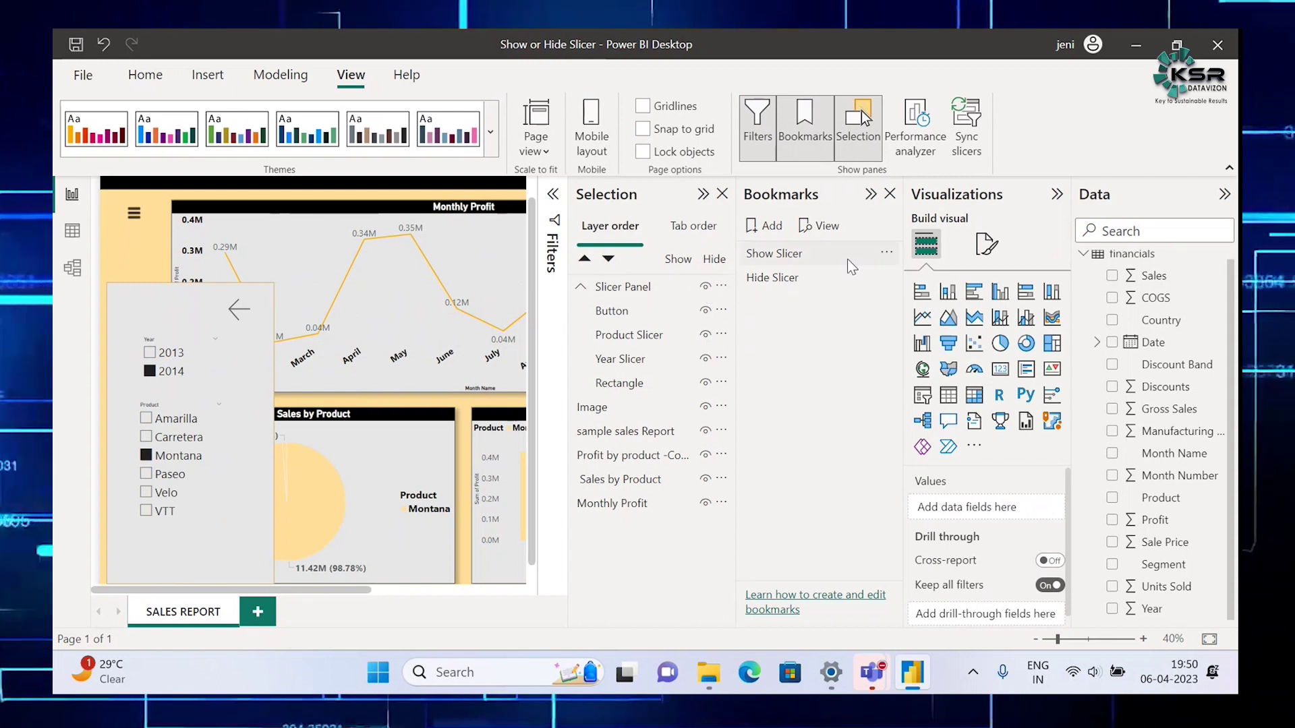
pyautogui.click(887, 253)
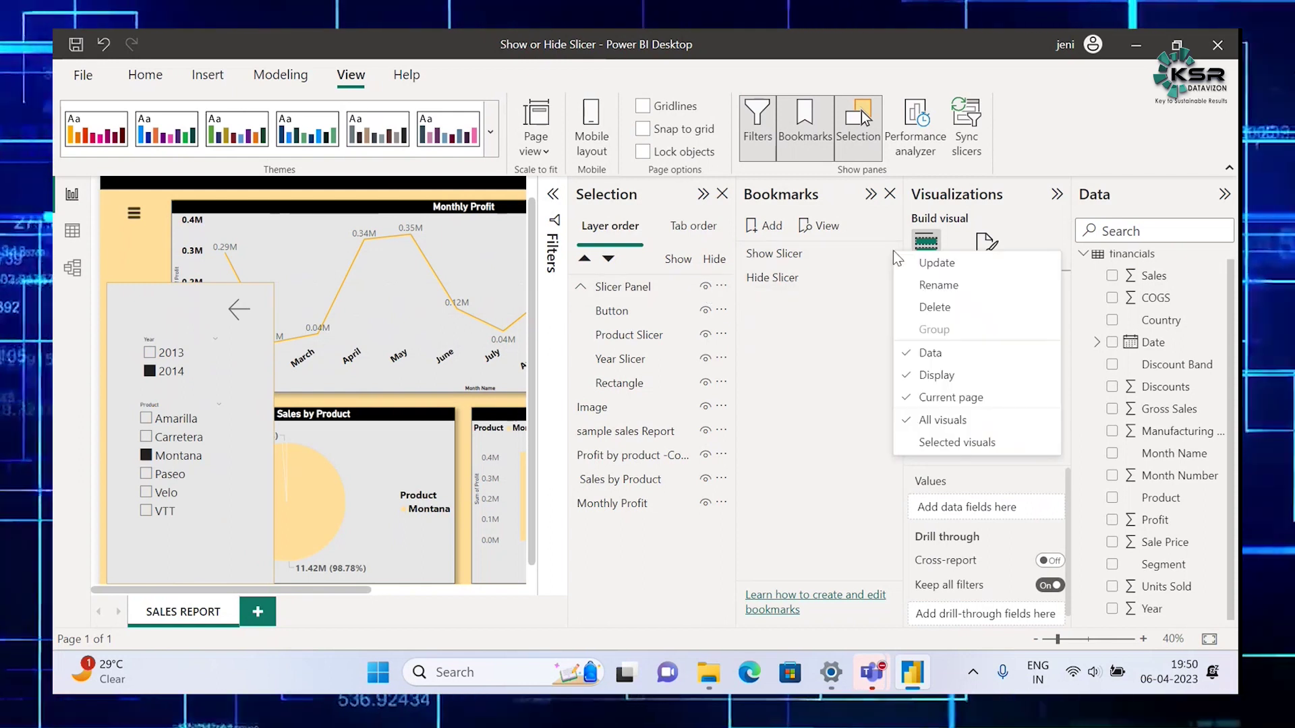
pyautogui.click(907, 261)
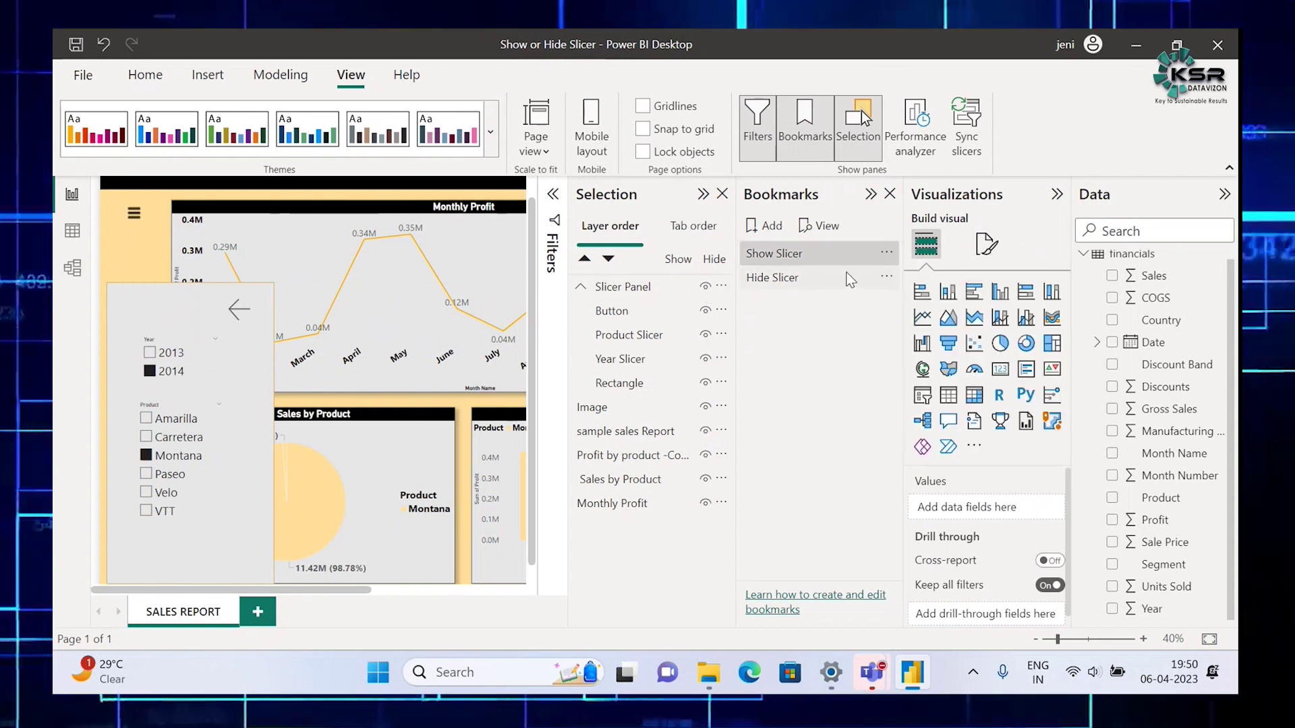
pyautogui.click(762, 256)
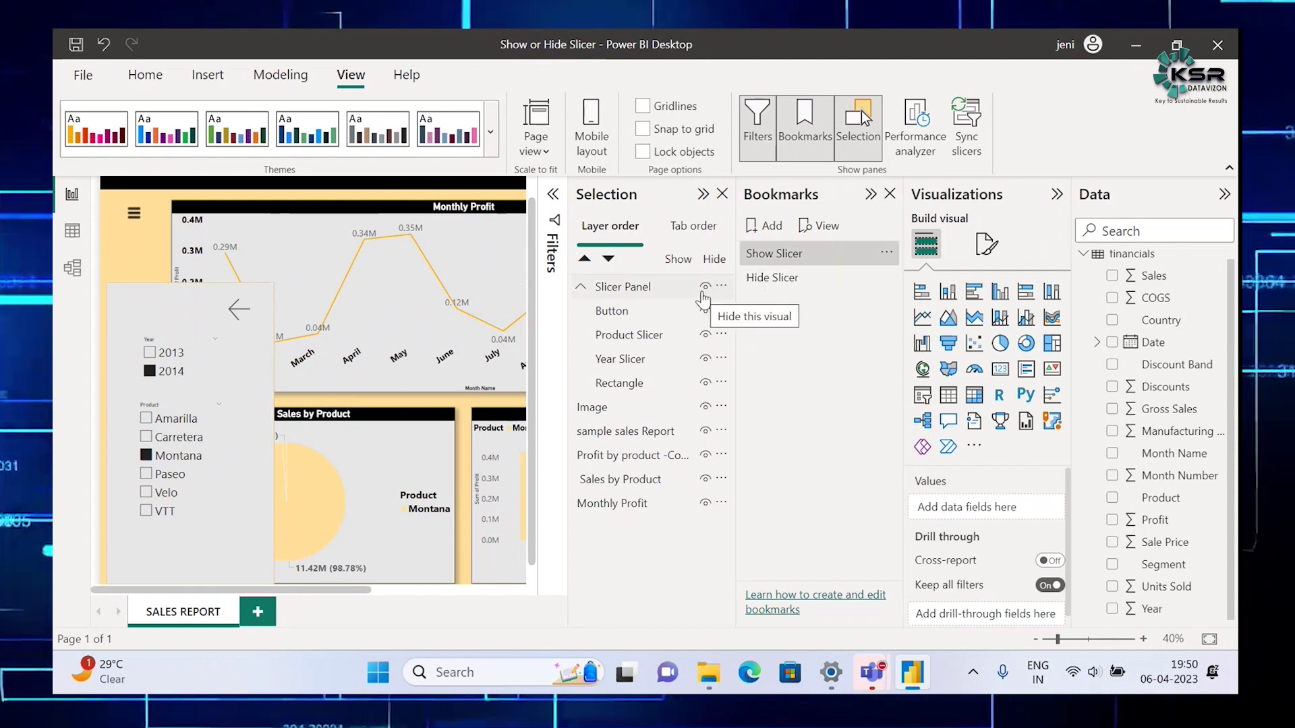
pyautogui.click(776, 266)
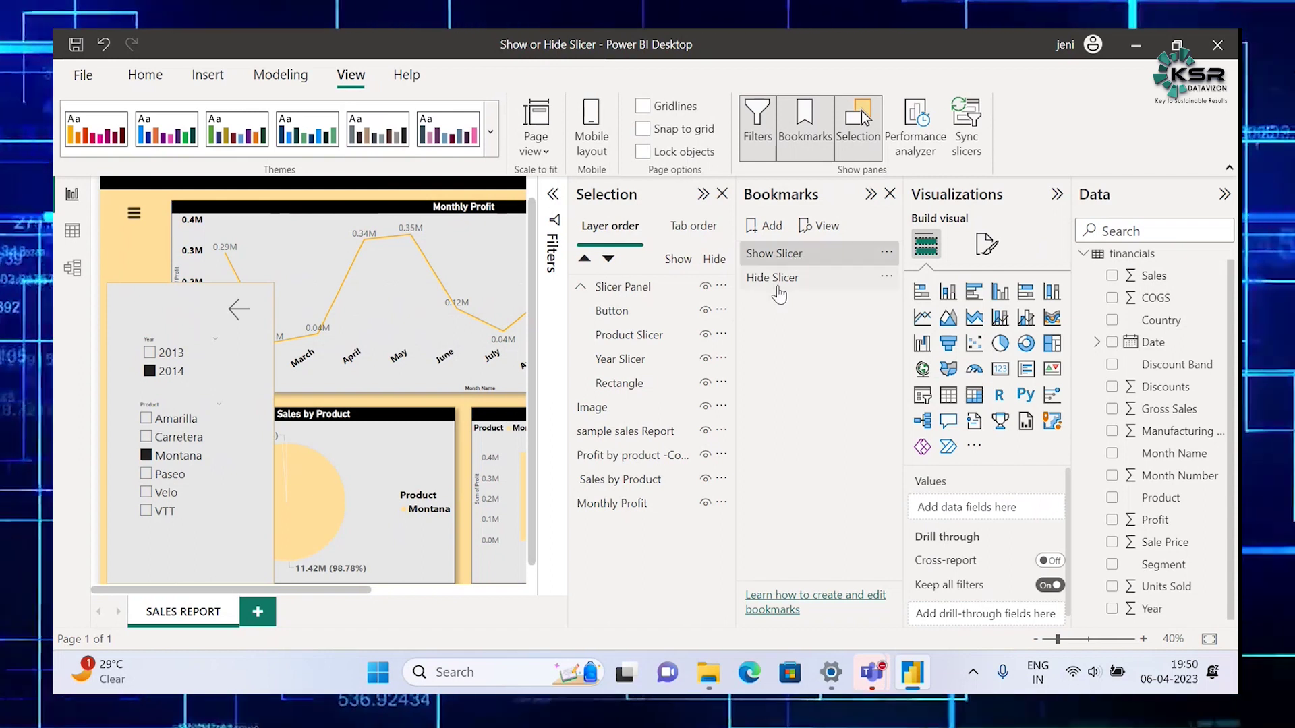
# Step: Turn on the action of the panel's arrow button with type Bookmark and the Hide Slicer bookmark as target
pyautogui.click(239, 316)
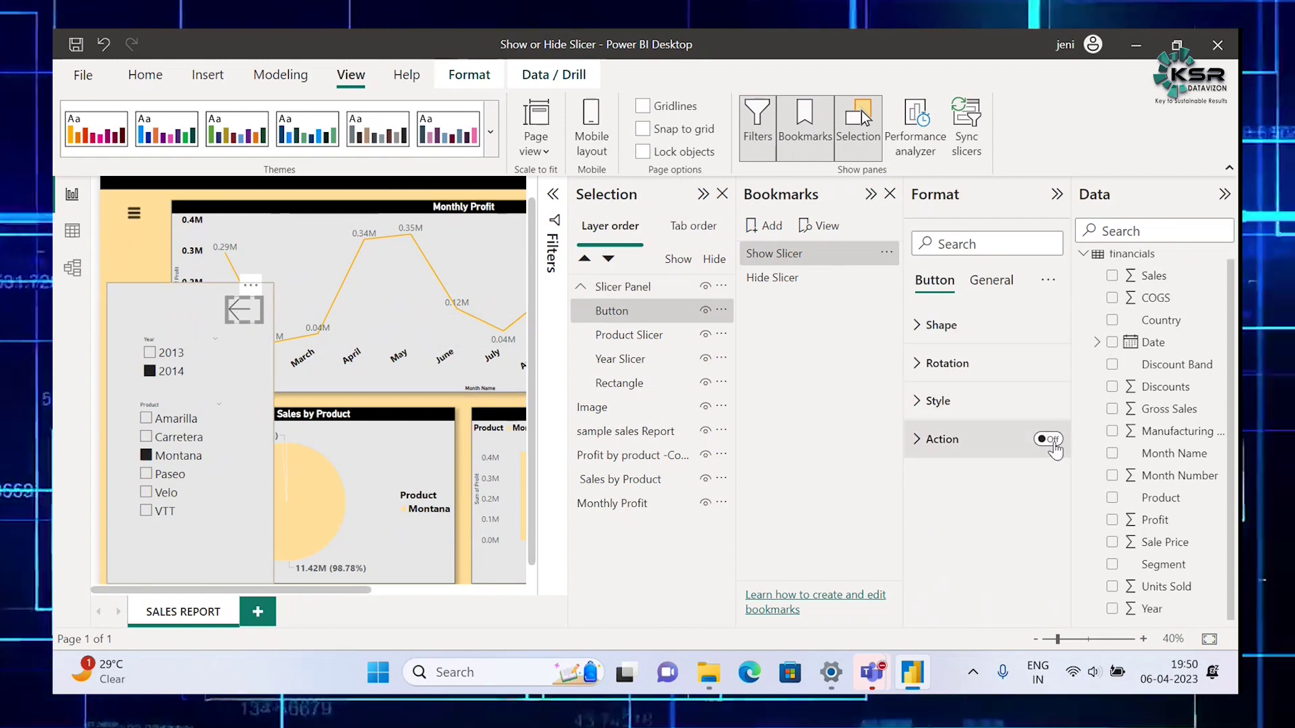
pyautogui.click(1053, 444)
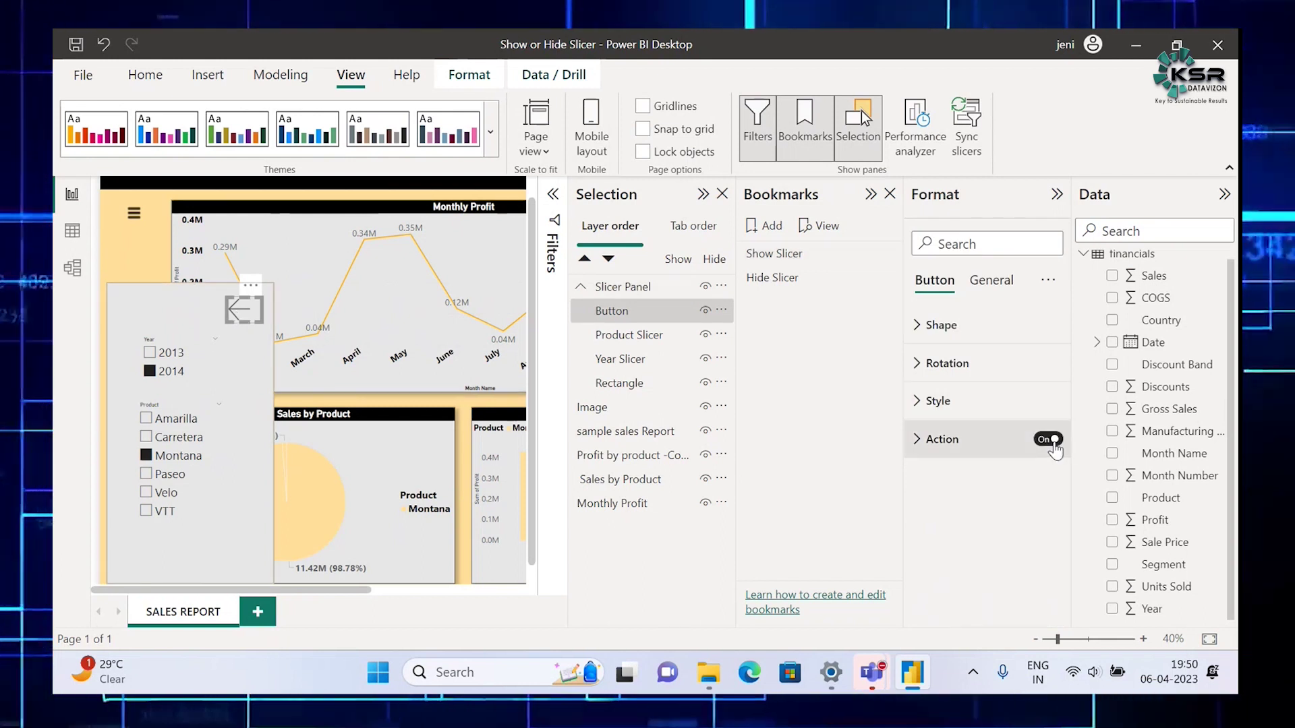
pyautogui.click(918, 445)
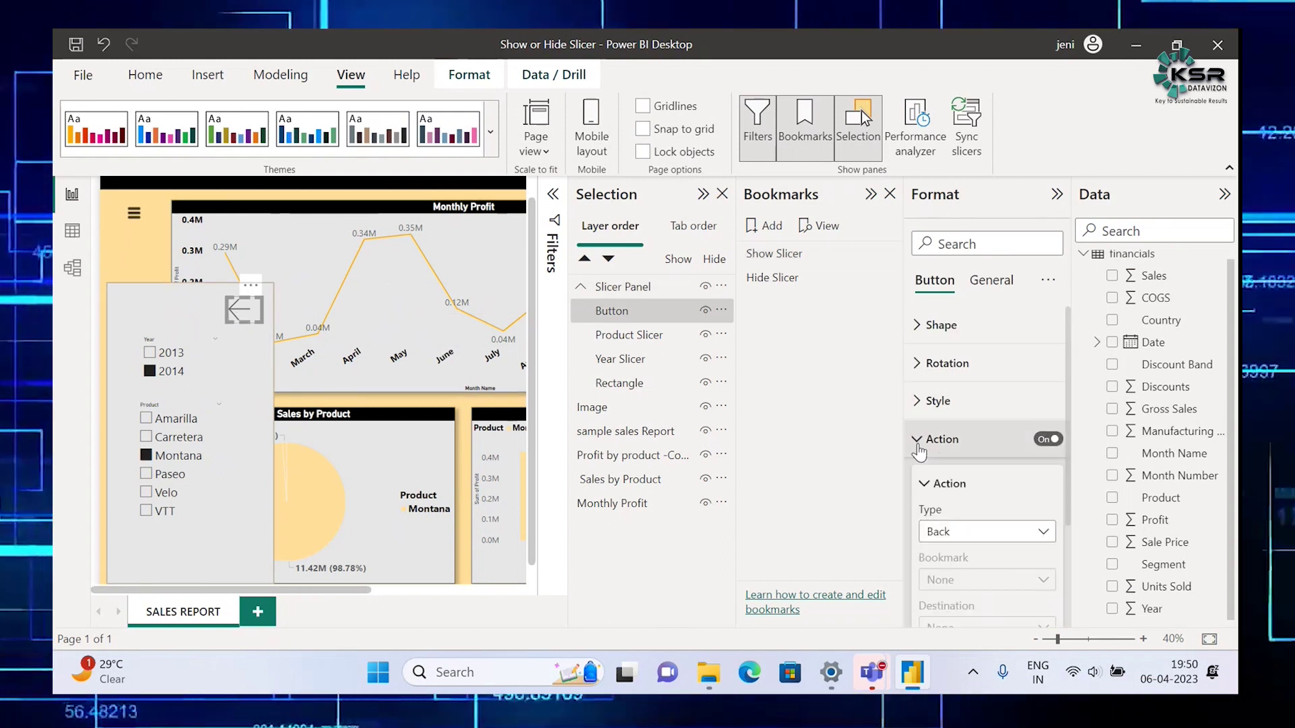
pyautogui.click(1043, 536)
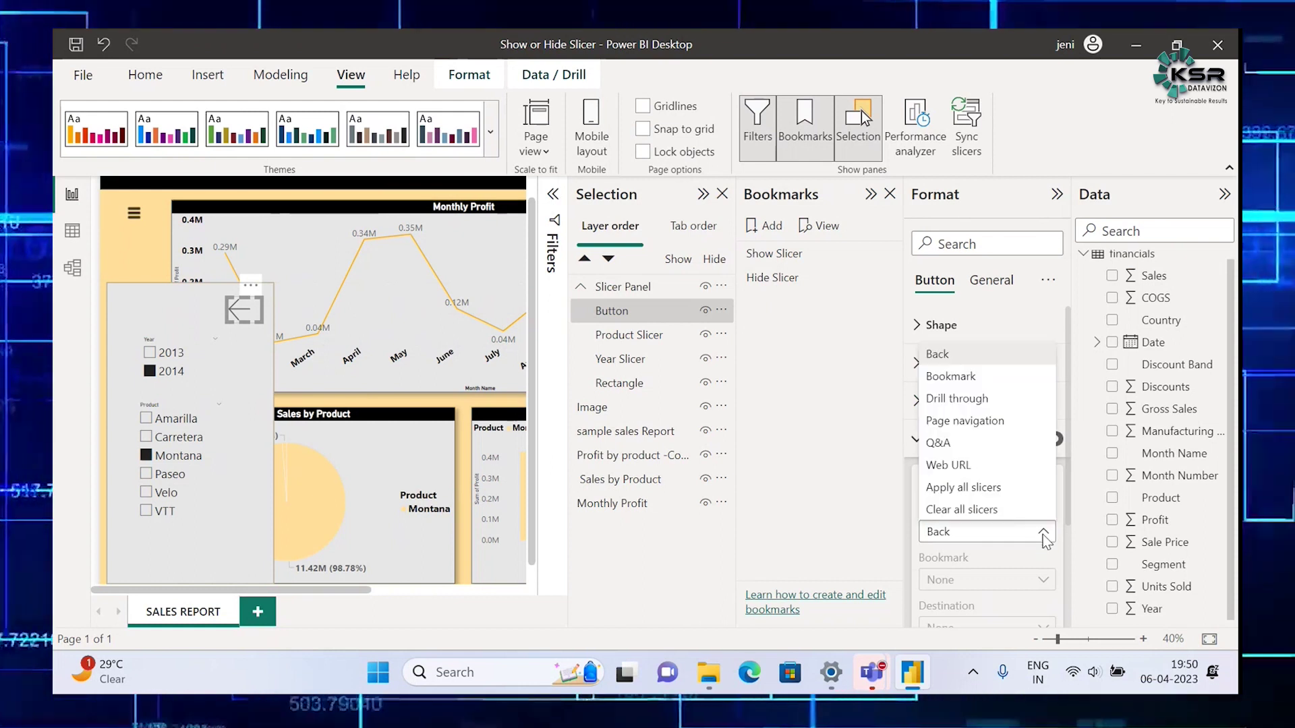
pyautogui.click(959, 390)
pyautogui.click(1045, 581)
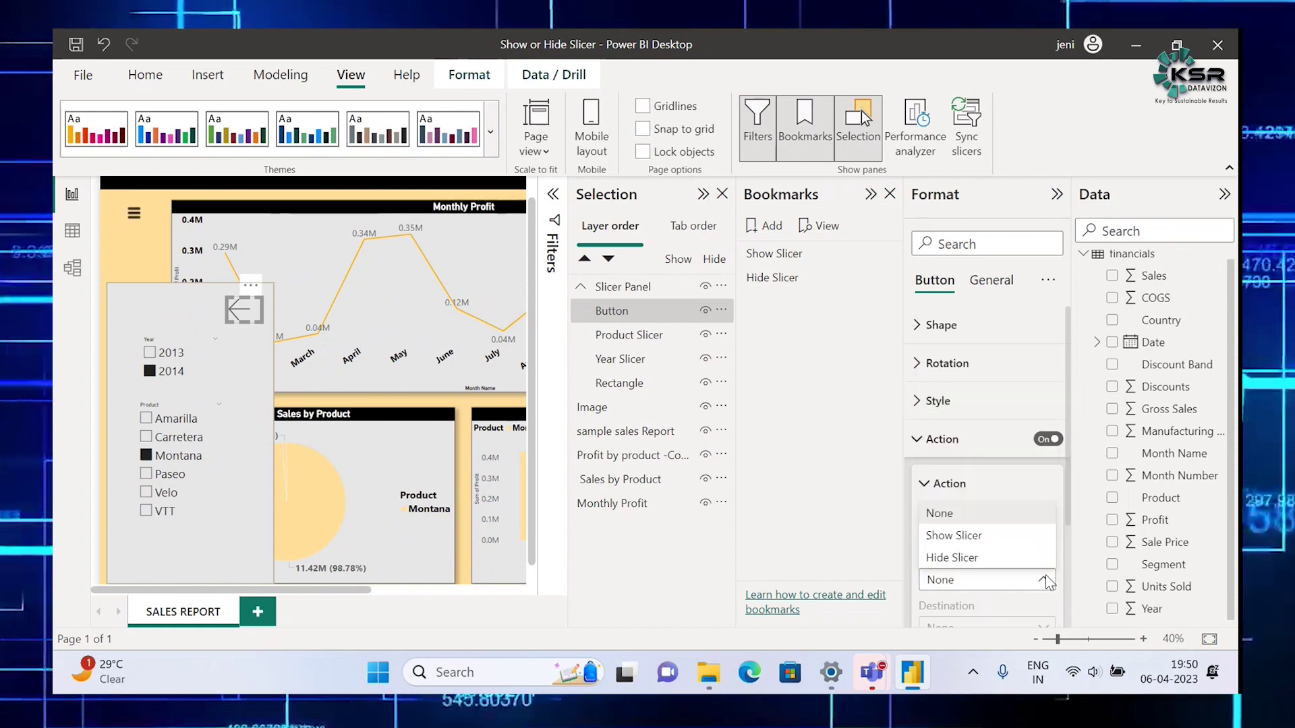
pyautogui.click(963, 558)
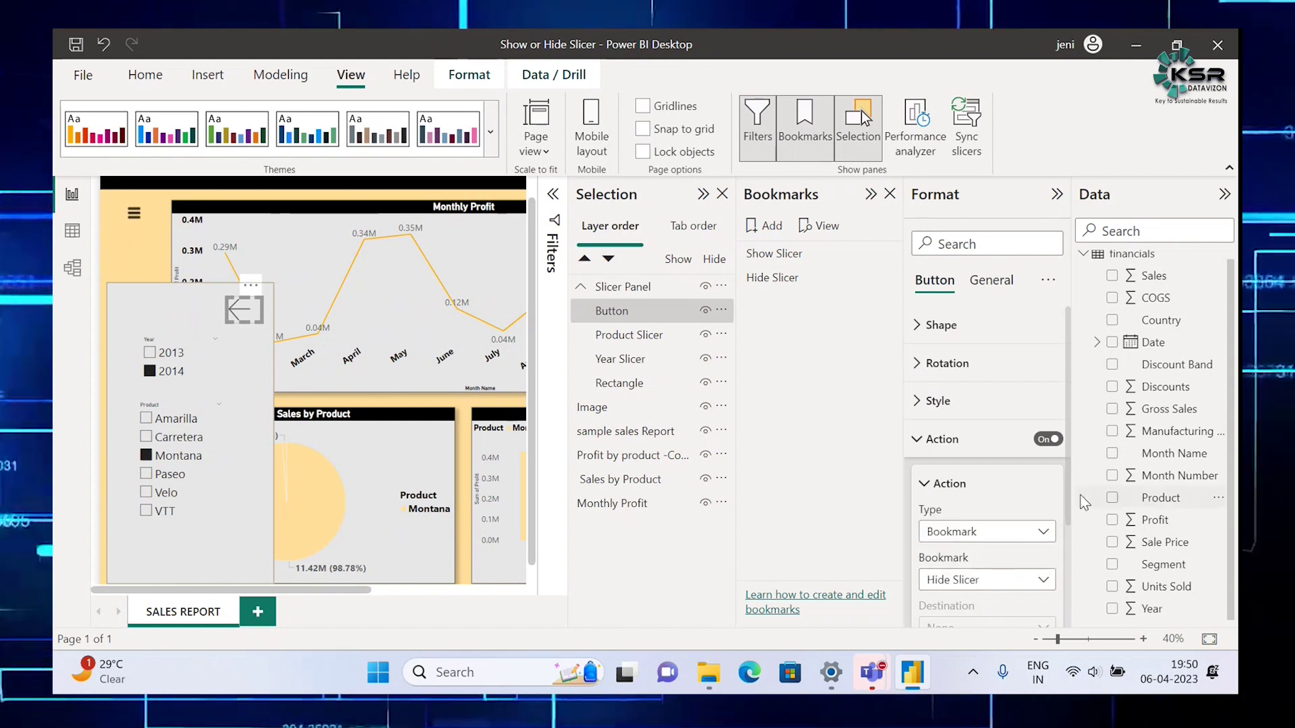
# Step: Set the arrow button's tooltip text to "Hide Slicer"
pyautogui.scroll(-1, 1072, 550)
pyautogui.scroll(-1, 1072, 550)
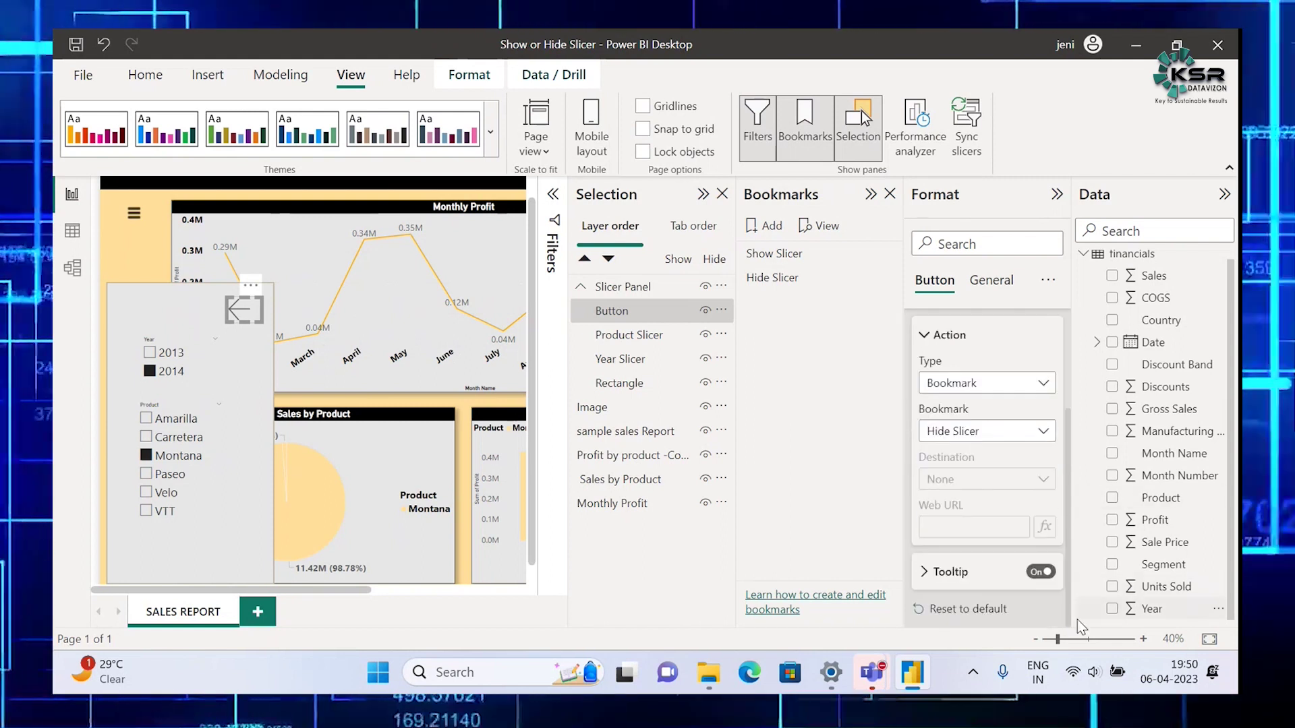
pyautogui.click(923, 573)
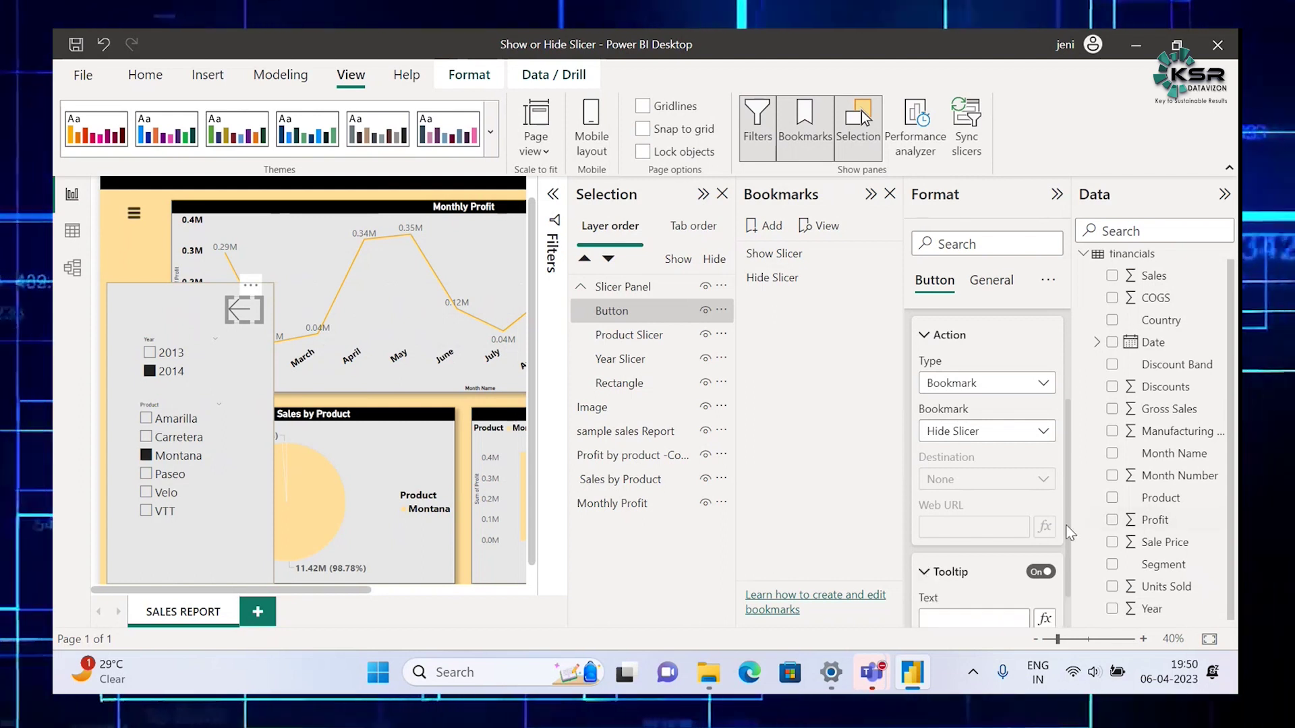
pyautogui.scroll(-1, 1070, 533)
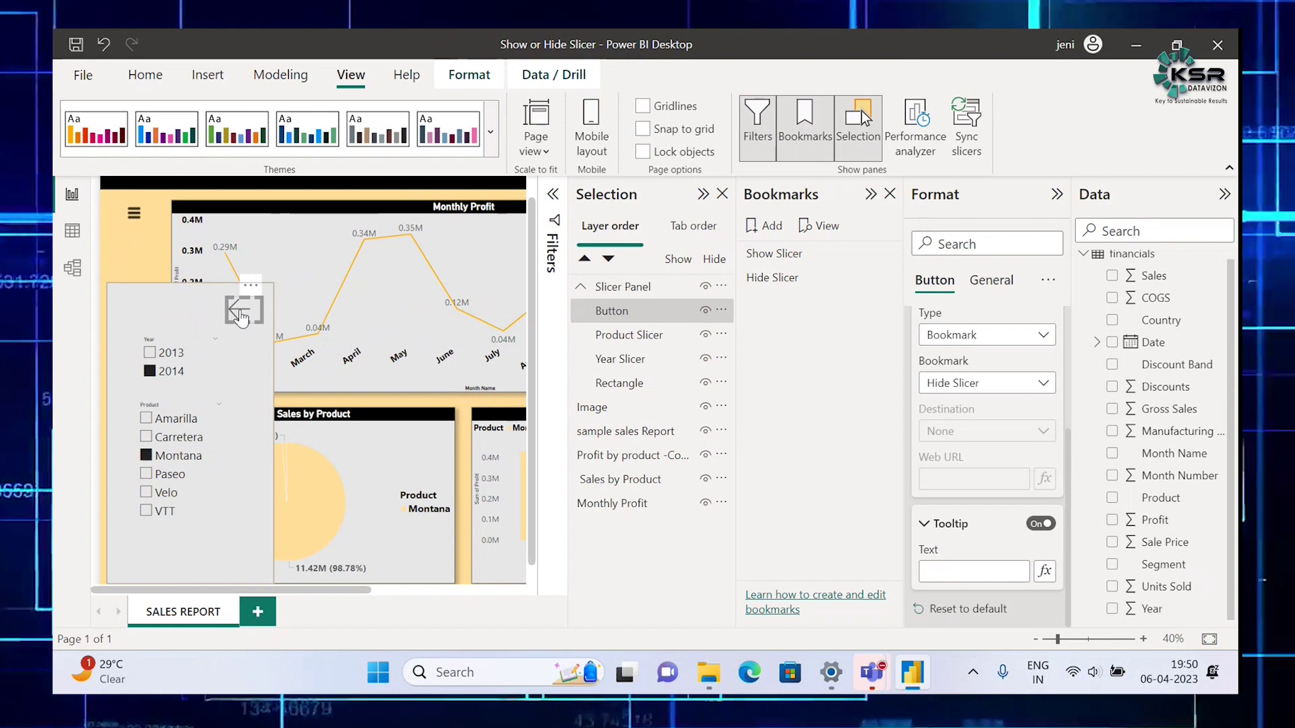
pyautogui.click(943, 572)
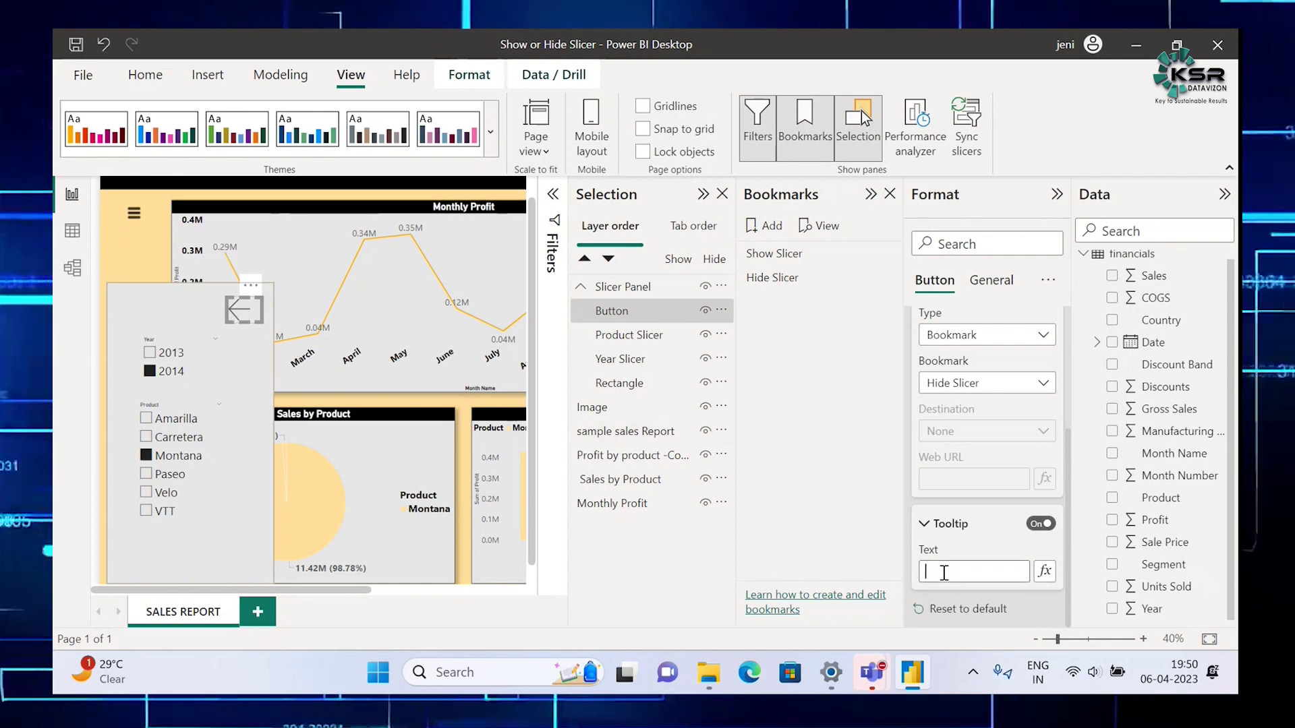
pyautogui.write('Hide Slicer')
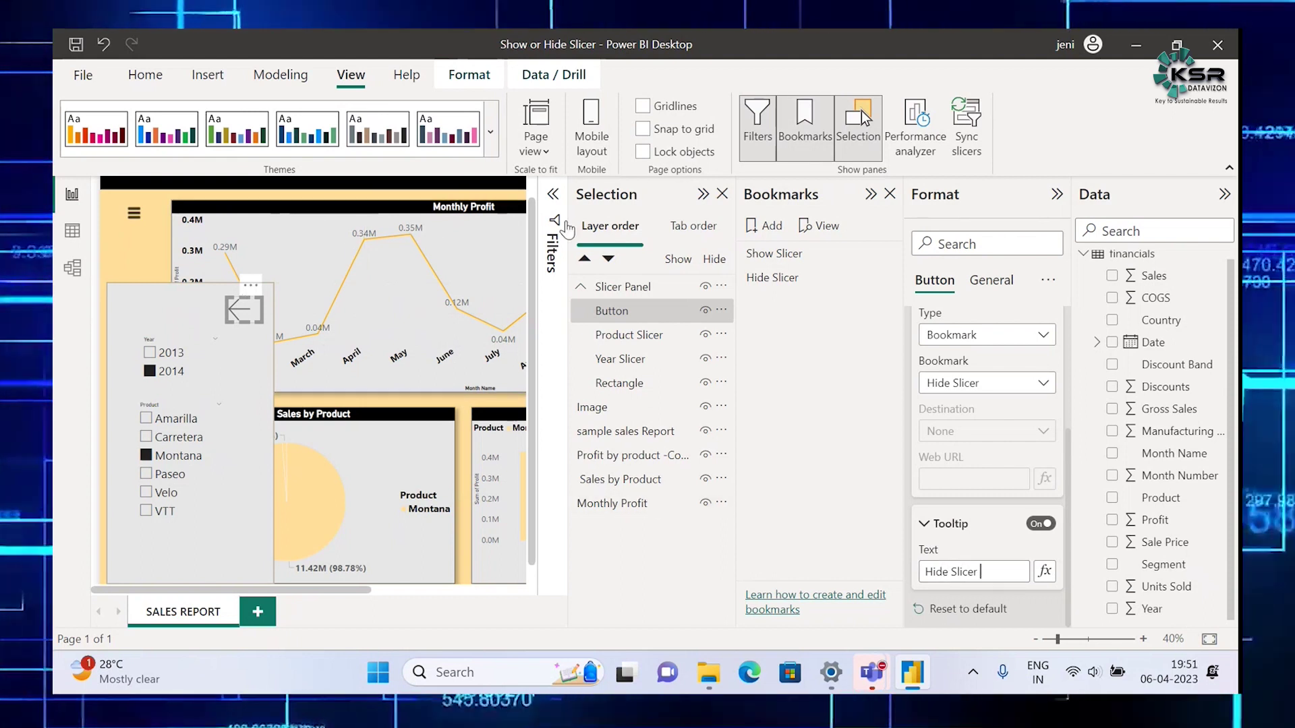
# Step: Close the layer list and run the arrow button's action to collapse the slicer panel
pyautogui.click(724, 195)
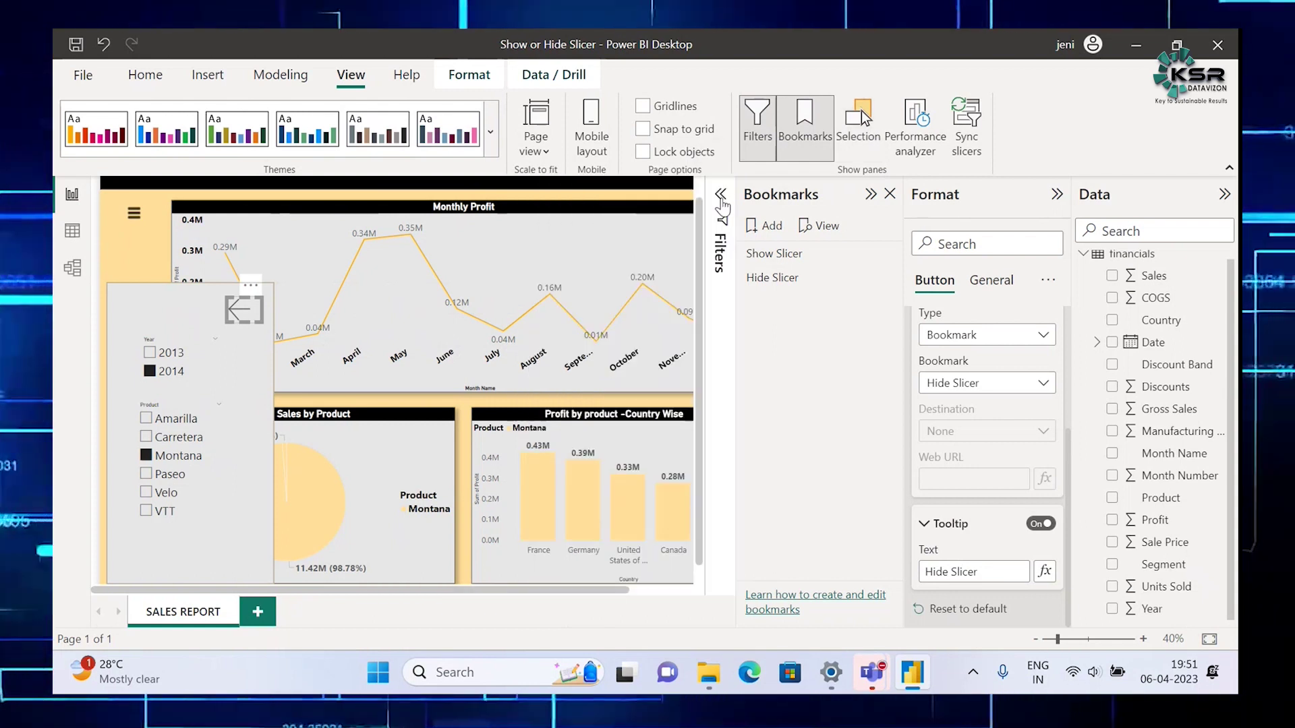
pyautogui.keyDown('ctrl'); pyautogui.click(239, 315); pyautogui.keyUp('ctrl')
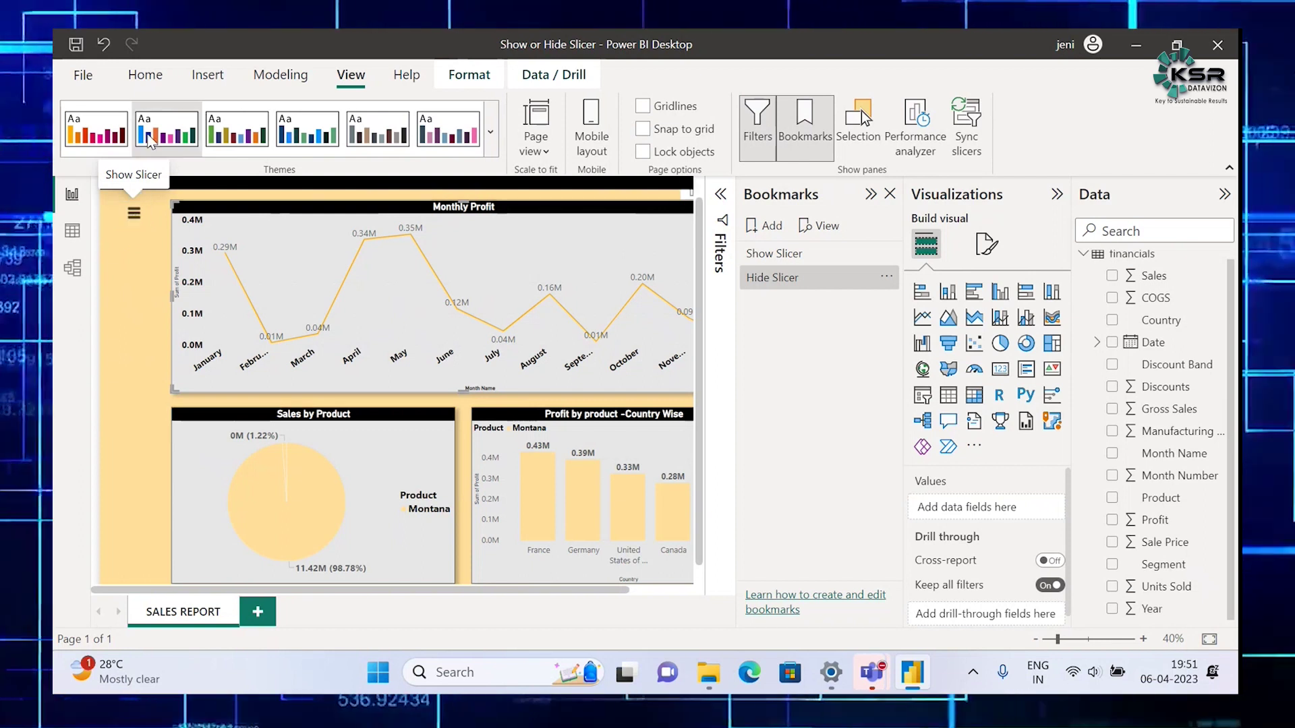
pyautogui.click(150, 90)
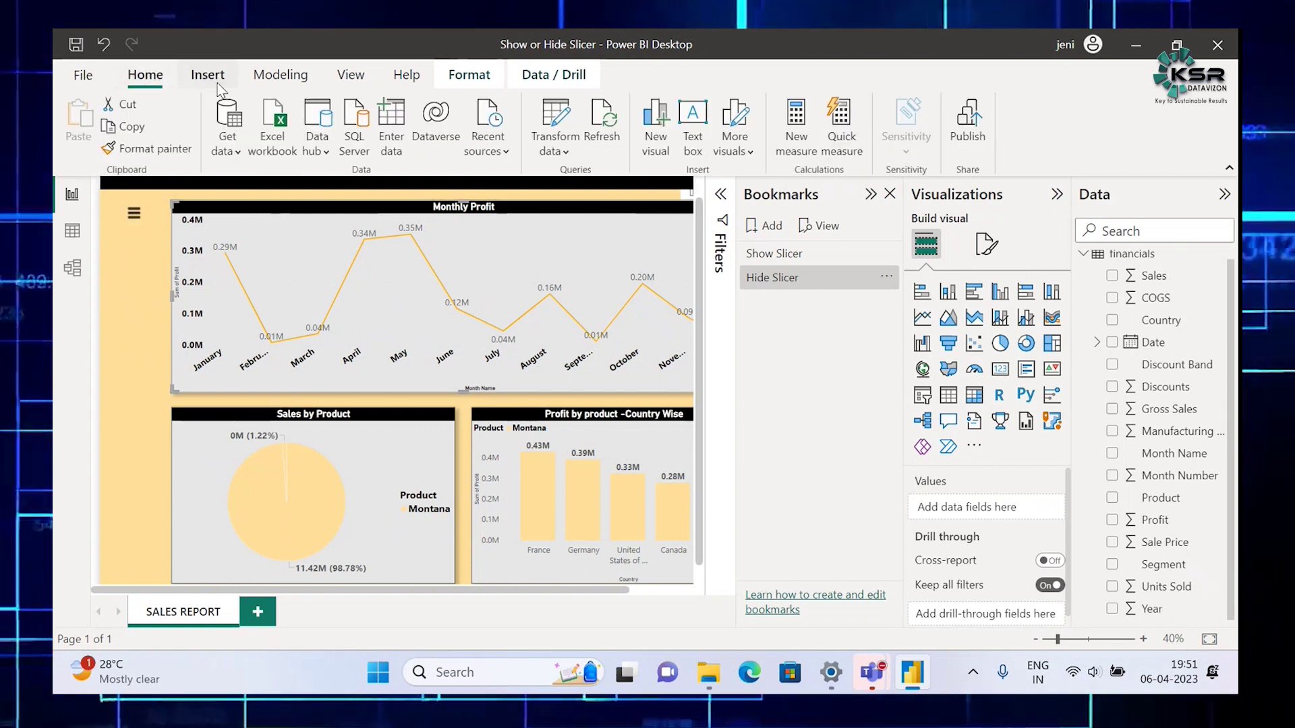
pyautogui.click(217, 84)
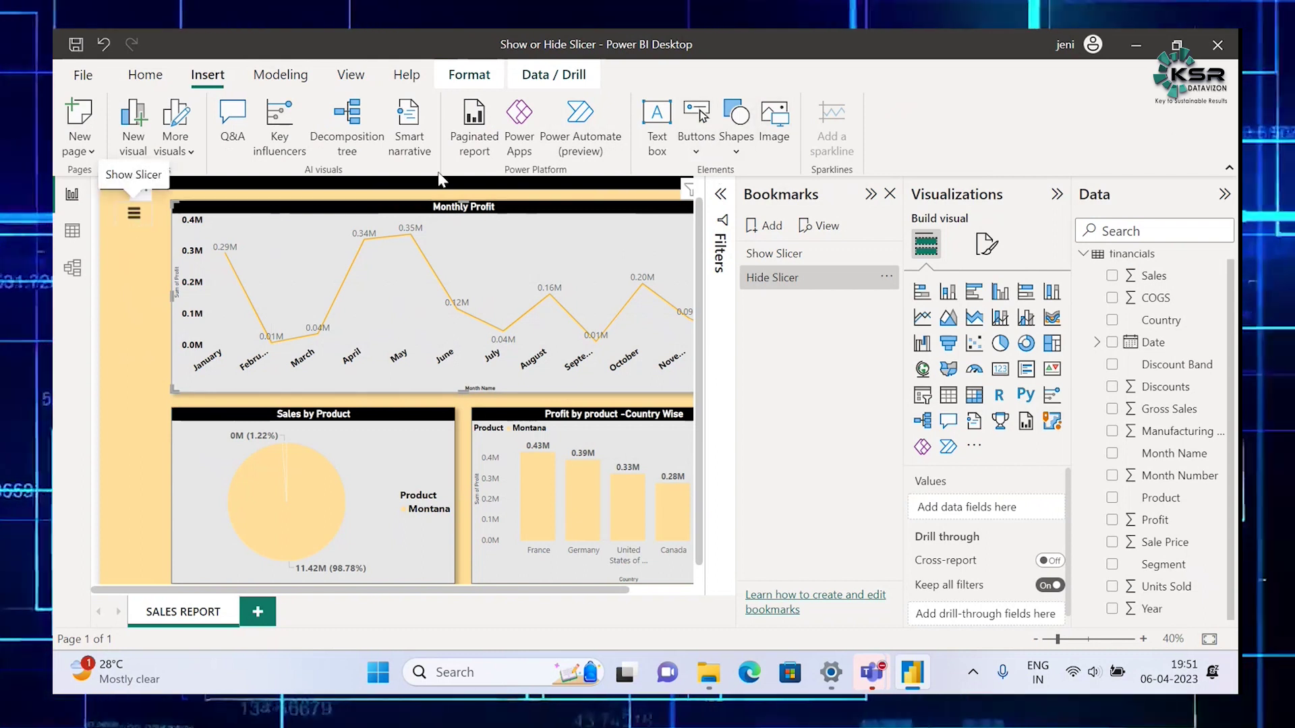
# Step: Set the menu icon image's action type to Bookmark with the Show Slicer bookmark as target
pyautogui.click(134, 215)
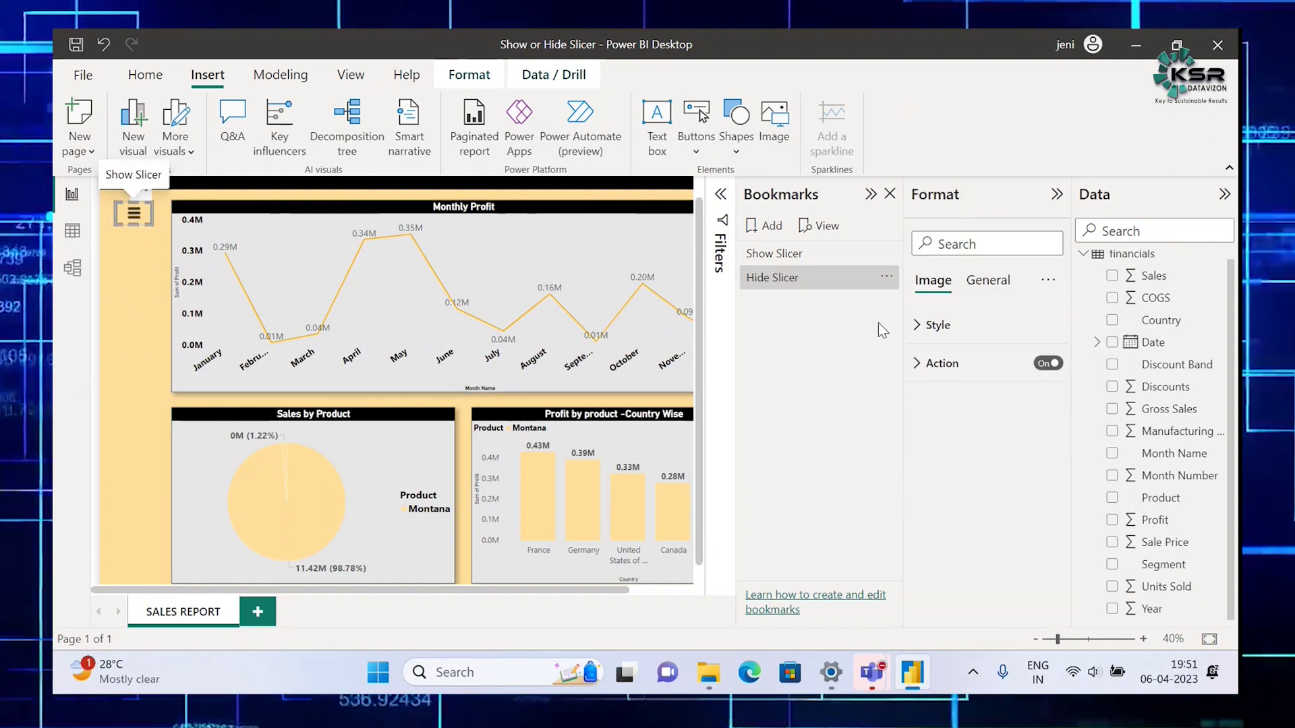
pyautogui.click(915, 371)
pyautogui.click(1043, 457)
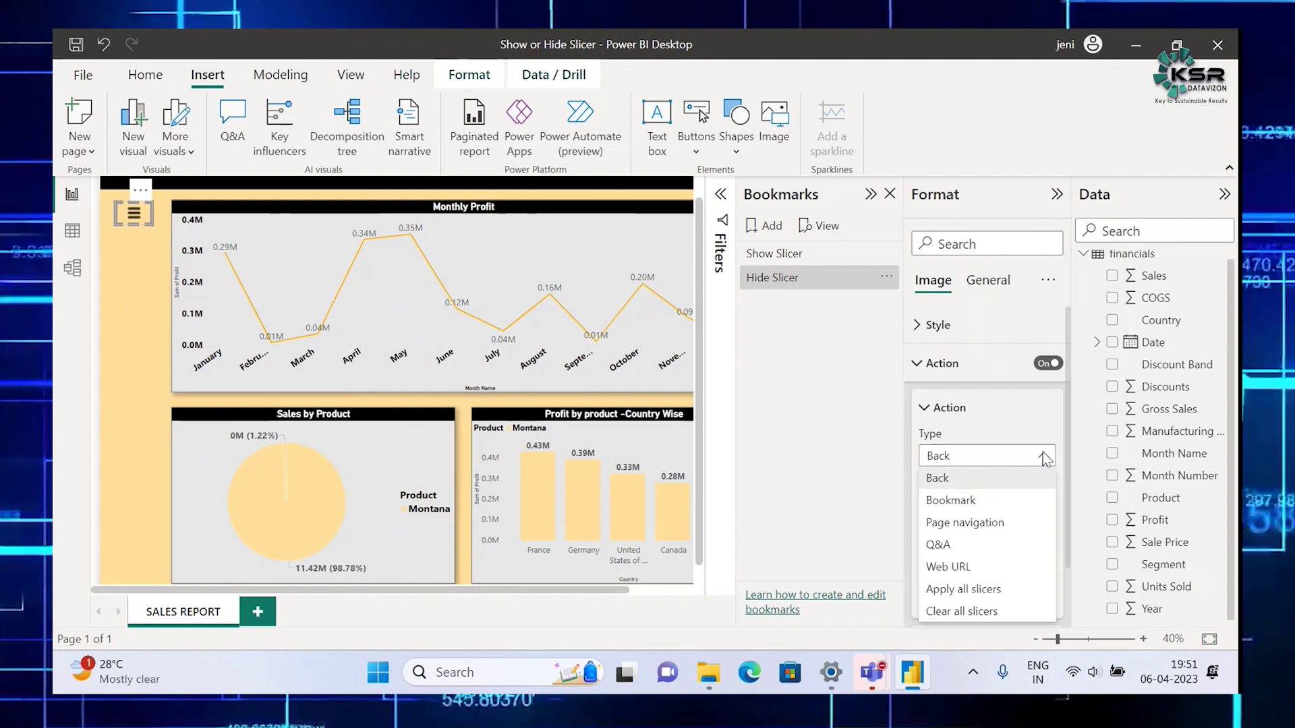
pyautogui.click(951, 500)
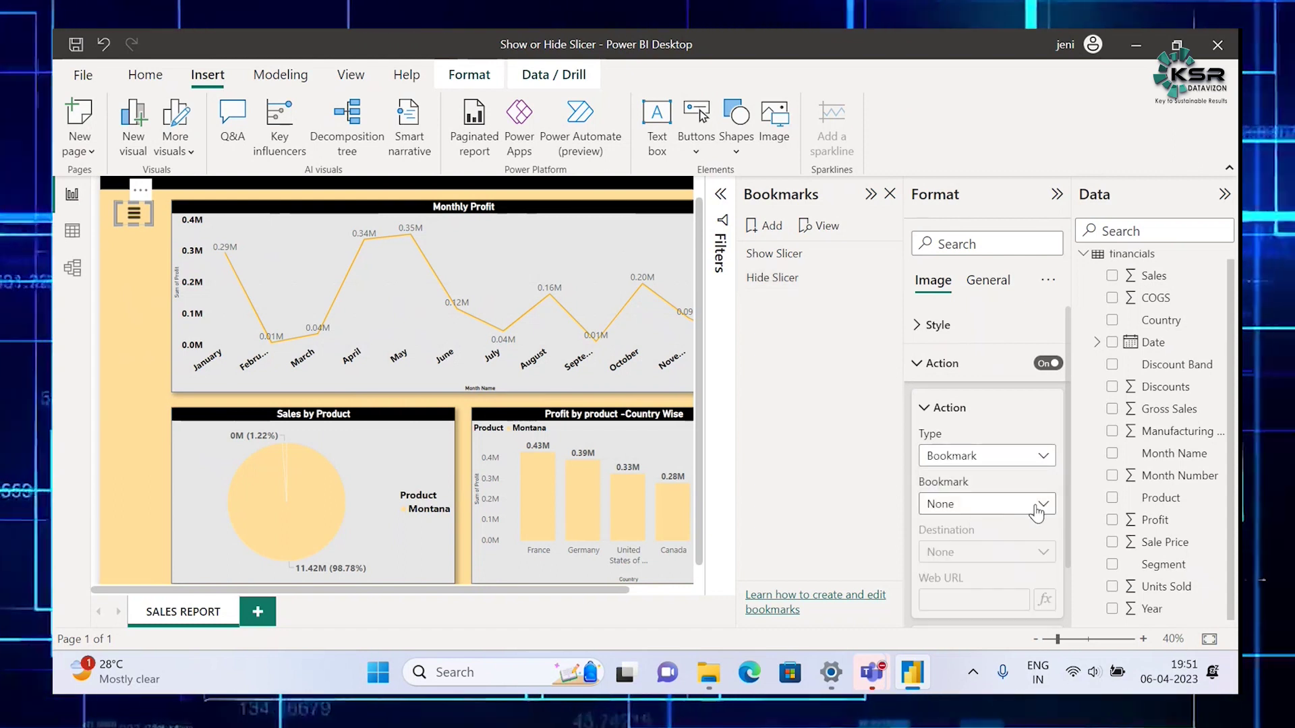
pyautogui.click(1043, 508)
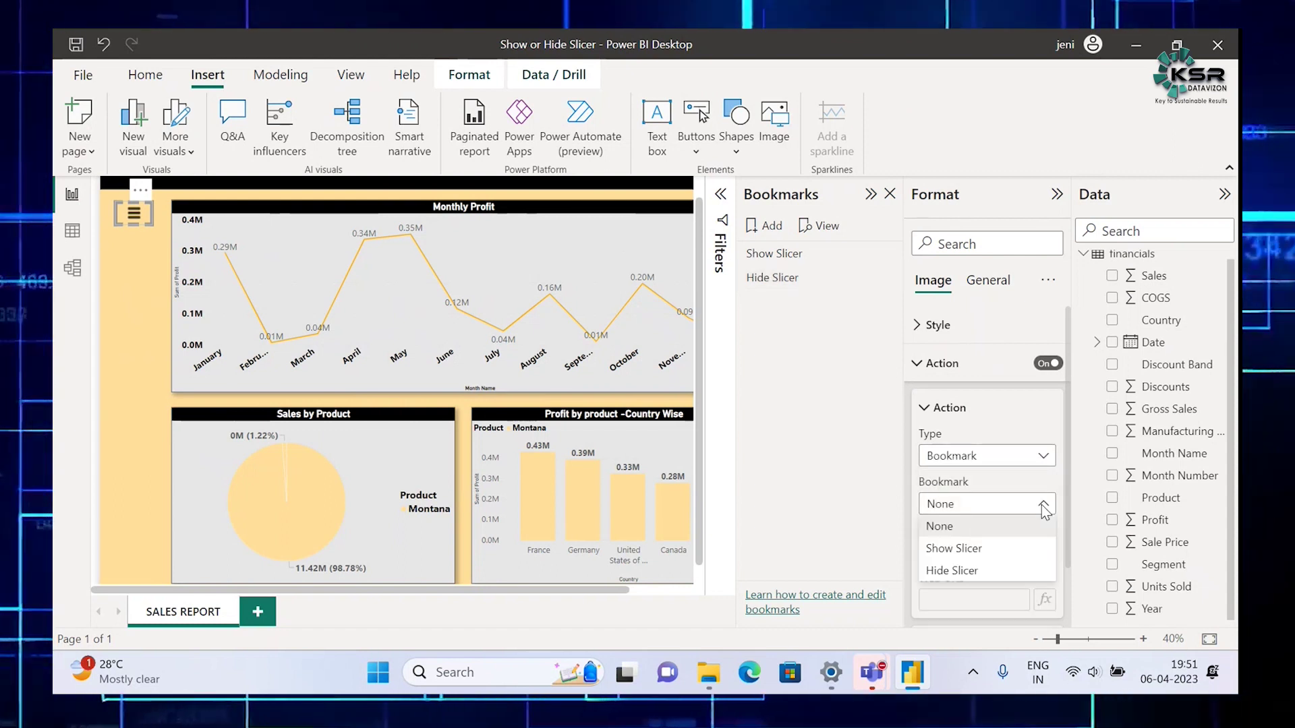
pyautogui.click(982, 549)
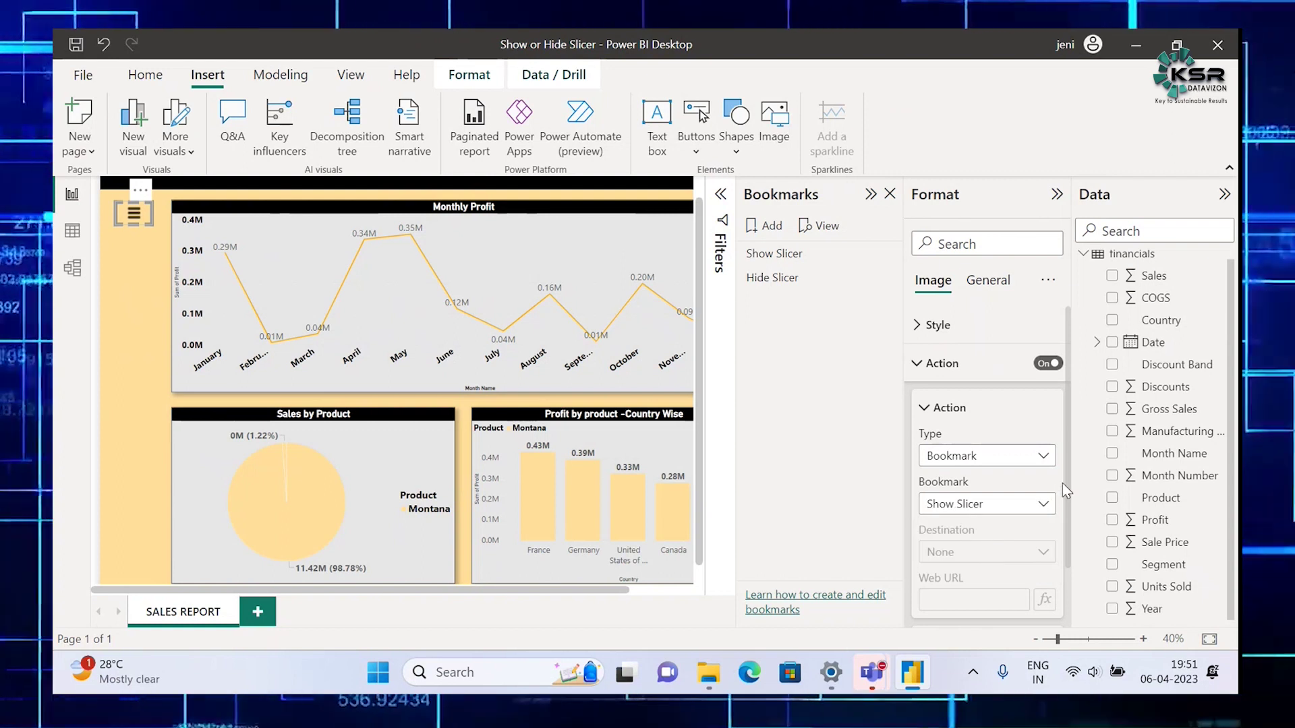
pyautogui.moveTo(1067, 485); pyautogui.dragTo(1082, 569)
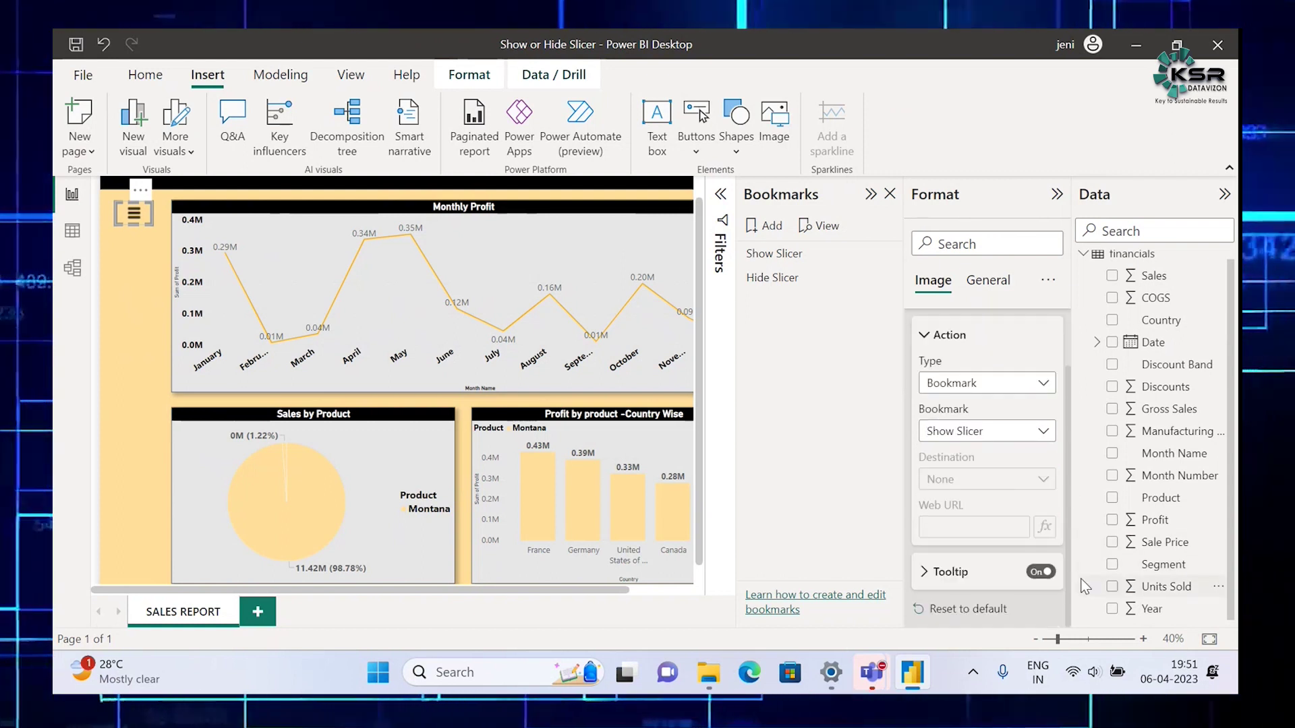
# Step: Set the menu icon image's tooltip text to "Show Slicer" and deselect the icon
pyautogui.click(930, 571)
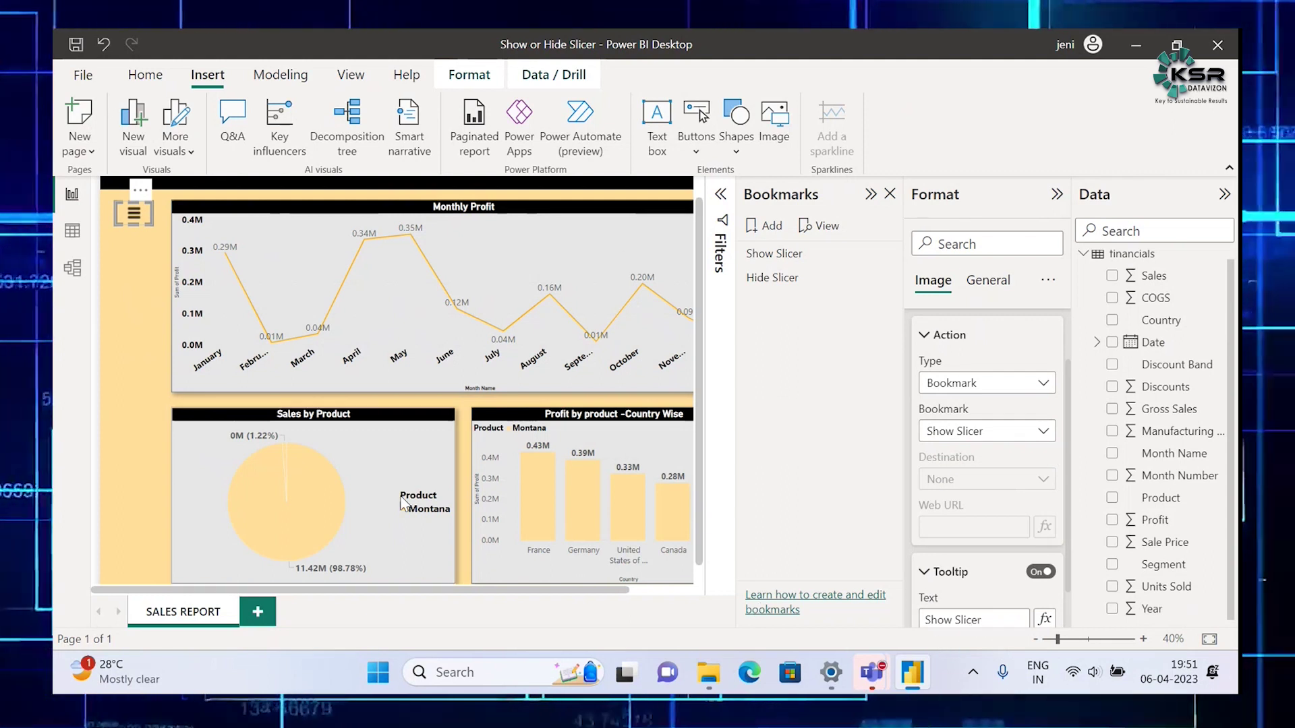
pyautogui.click(135, 330)
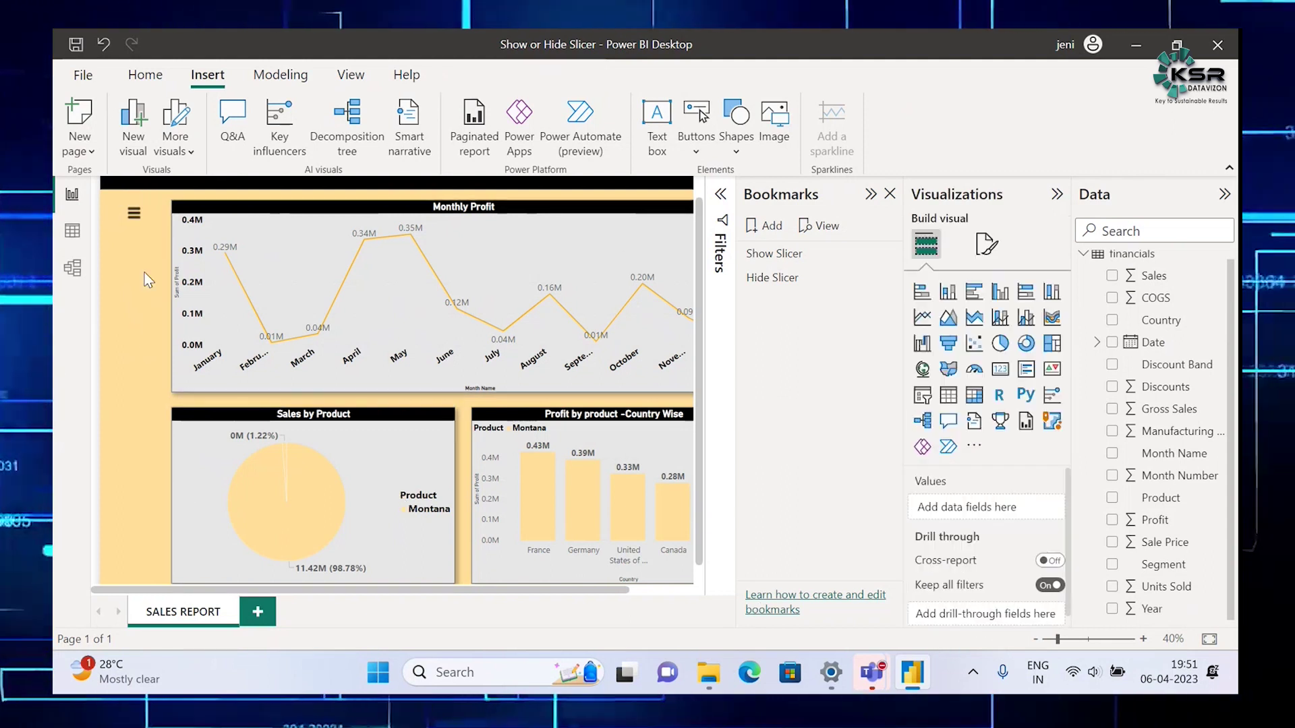
# Step: Run the menu icon's action to show the slicer panel, and filter the report to year 2013 and product Amarilla
pyautogui.keyDown('ctrl'); pyautogui.click(134, 214); pyautogui.keyUp('ctrl')
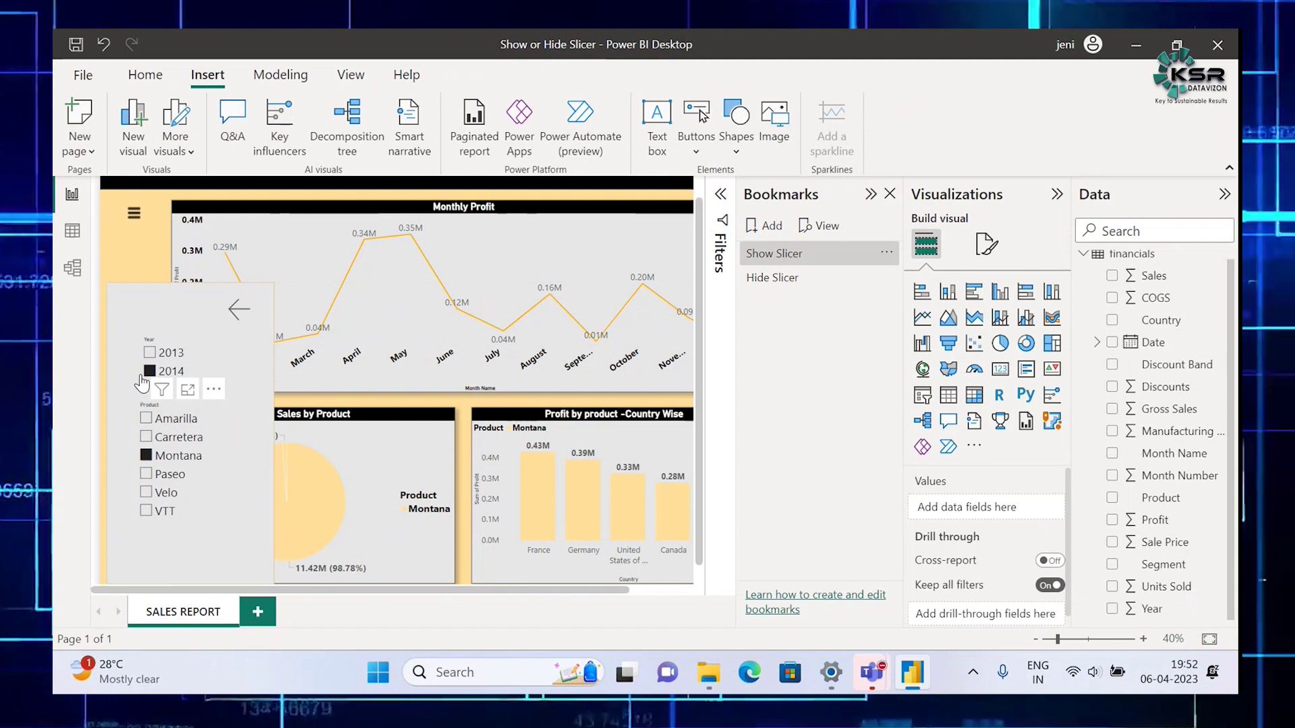
pyautogui.click(150, 352)
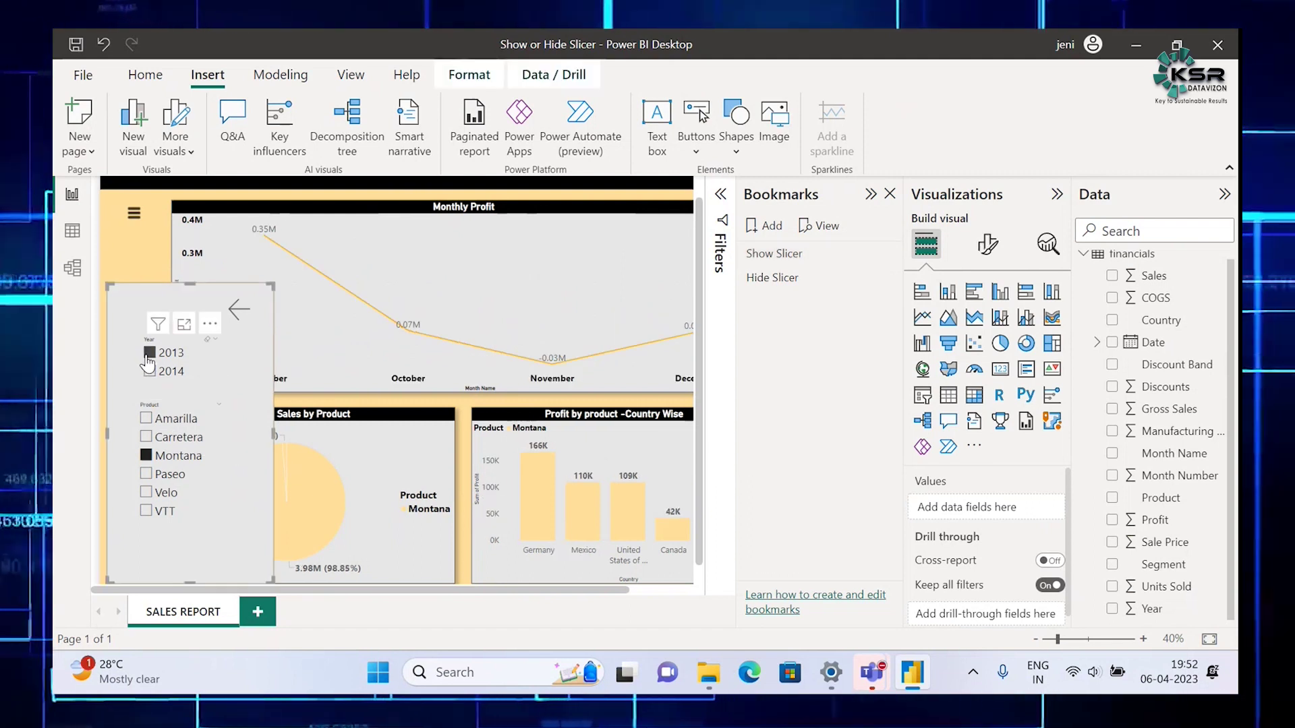
pyautogui.click(147, 418)
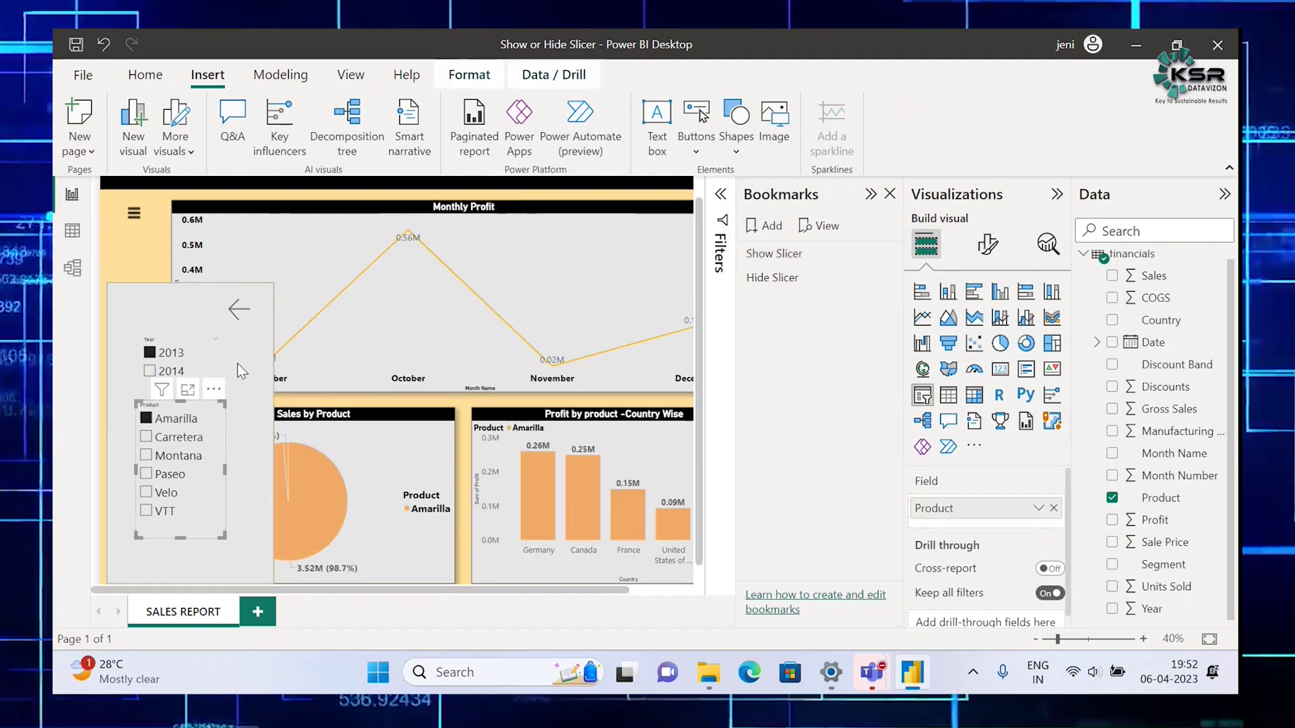
# Step: Hide the slicer panel with its arrow button's action and close the bookmark list
pyautogui.keyDown('ctrl'); pyautogui.click(243, 311); pyautogui.keyUp('ctrl')
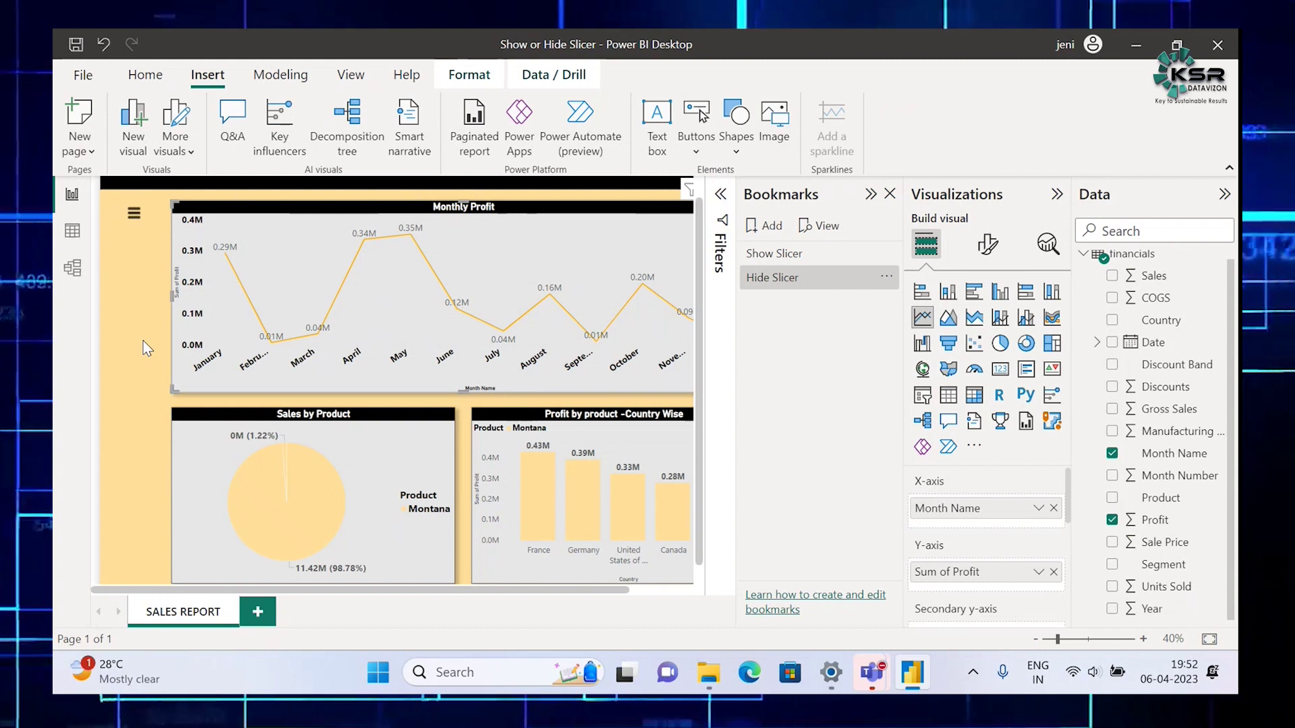
pyautogui.click(890, 194)
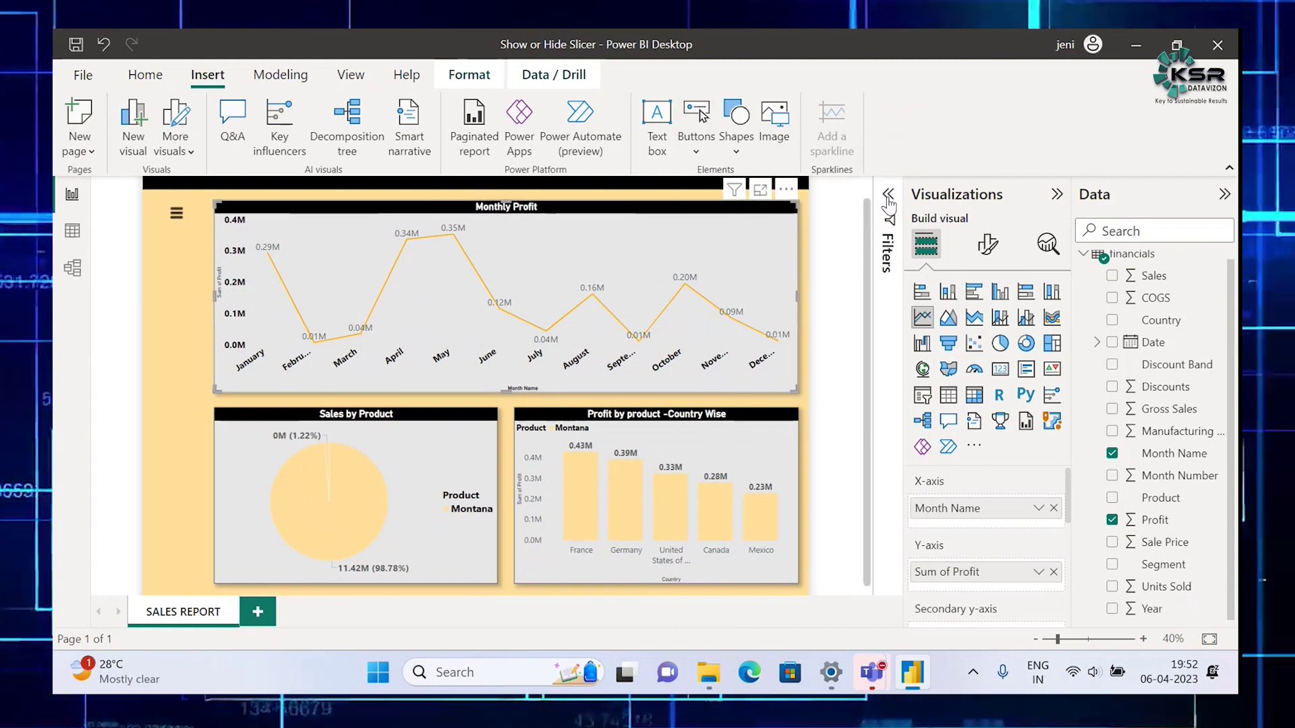